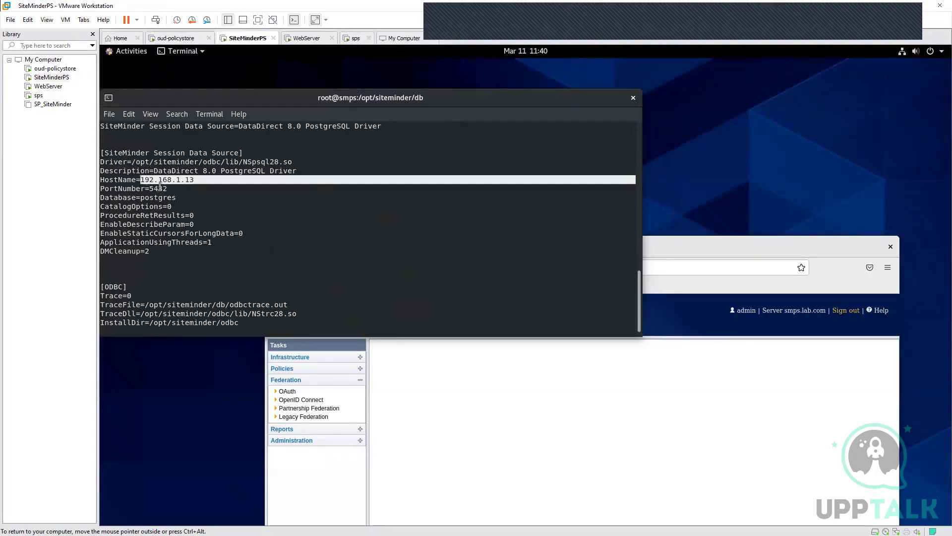
# - Examine the SiteMinder Session Data Source host, port and database entries and the ODBC trace settings in the system_odbc.ini output
pyautogui.doubleClick(160, 187)
pyautogui.click(206, 200)
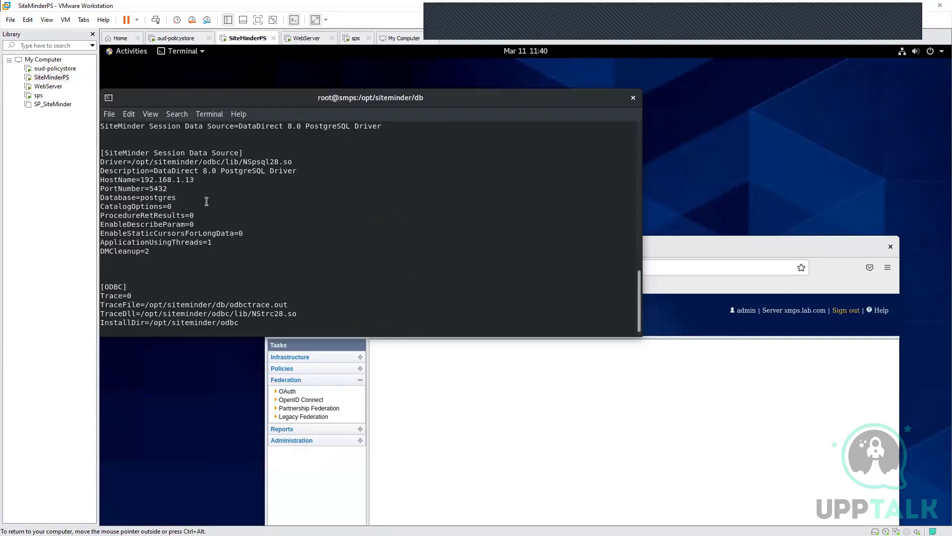
pyautogui.doubleClick(158, 195)
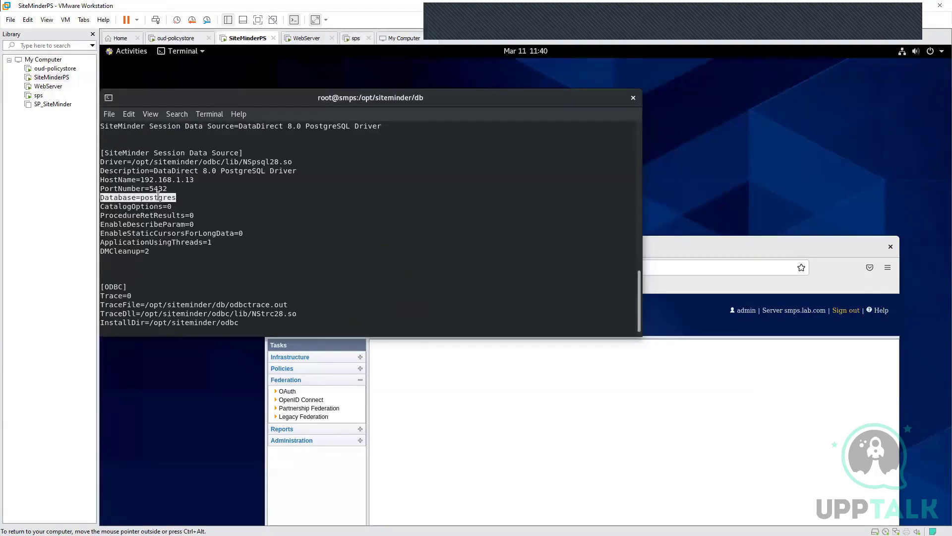
pyautogui.scroll(-1, 240, 277)
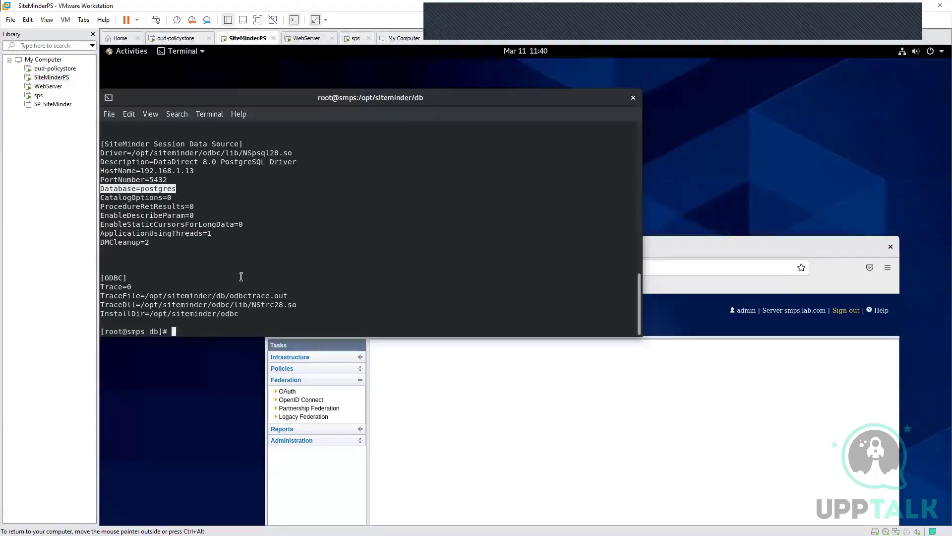
pyautogui.moveTo(251, 314); pyautogui.dragTo(131, 287)
pyautogui.moveTo(161, 241); pyautogui.dragTo(102, 152)
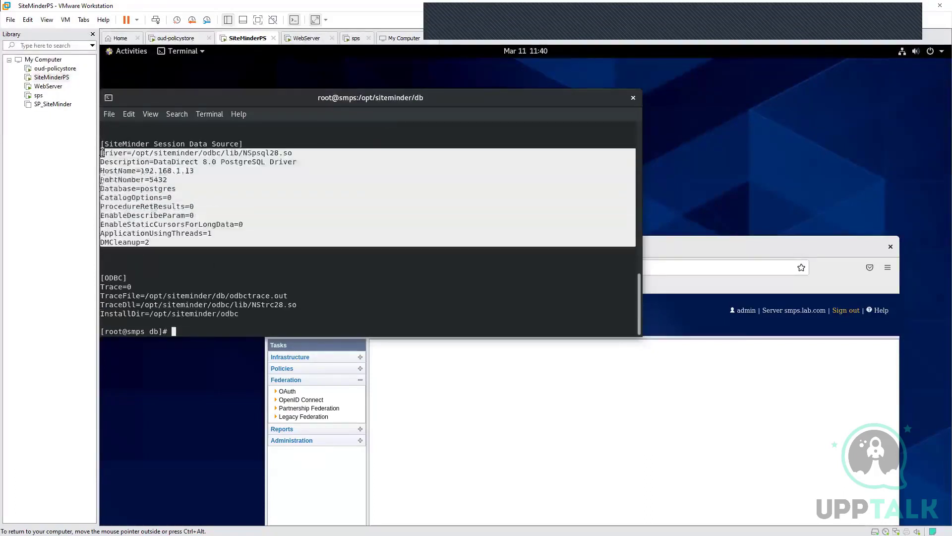
pyautogui.click(317, 329)
pyautogui.scroll(2, 289, 242)
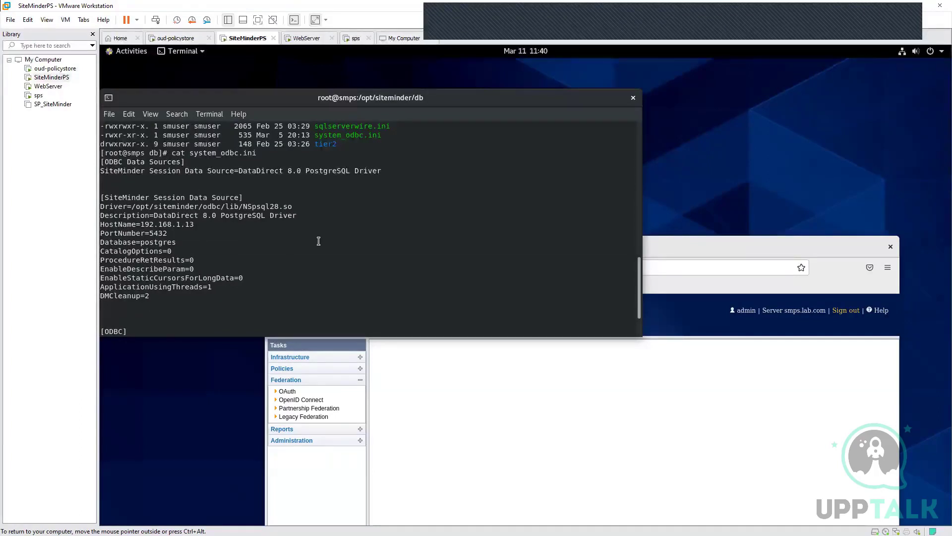
pyautogui.scroll(-2, 318, 241)
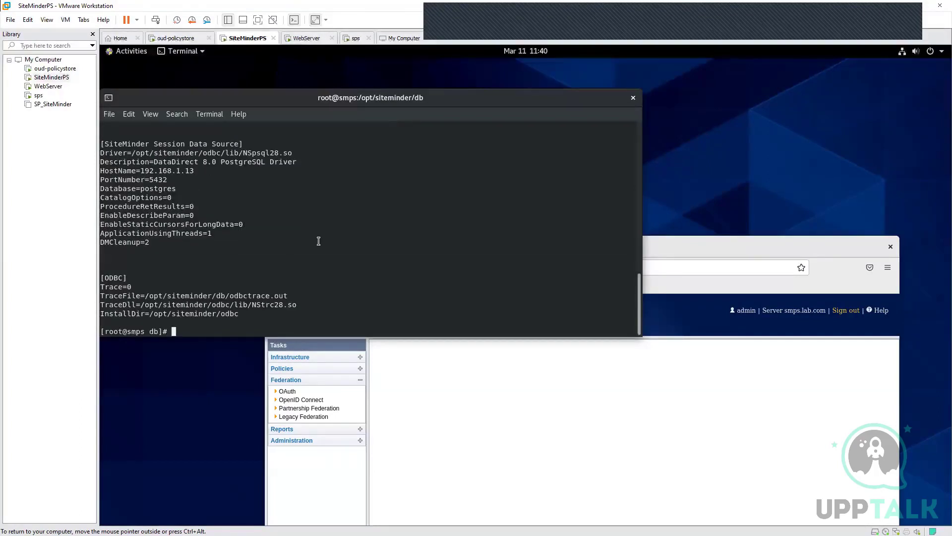
pyautogui.write('c')
pyautogui.press('BackSpace')
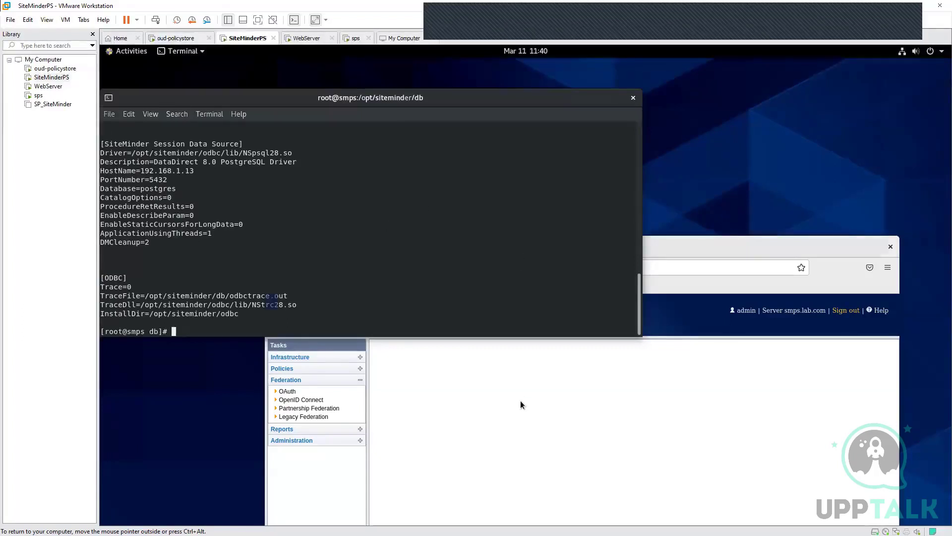
# - Switch to the SiteMinder console in Firefox, maximize it and open the OpenID Connect authorization provider sm_oidc for modification
pyautogui.click(780, 243)
pyautogui.doubleClick(774, 245)
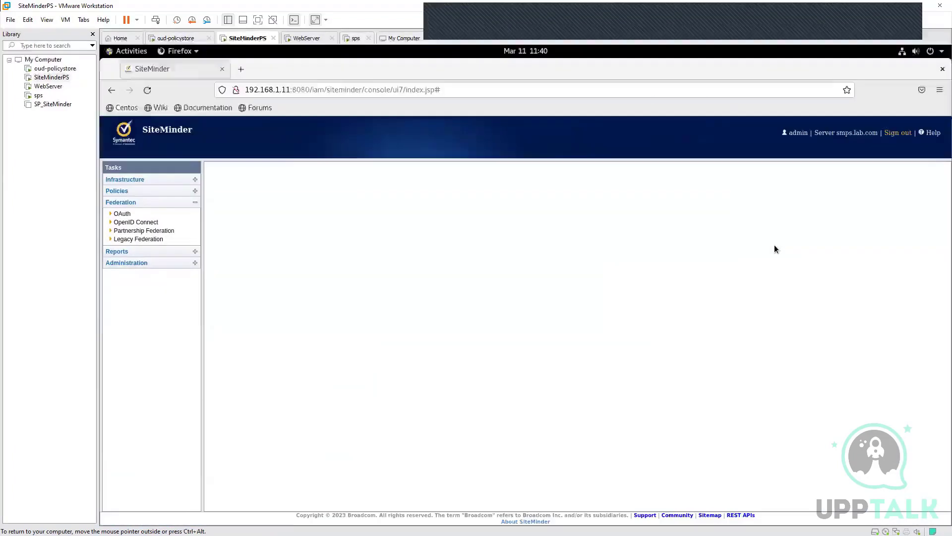
pyautogui.click(140, 222)
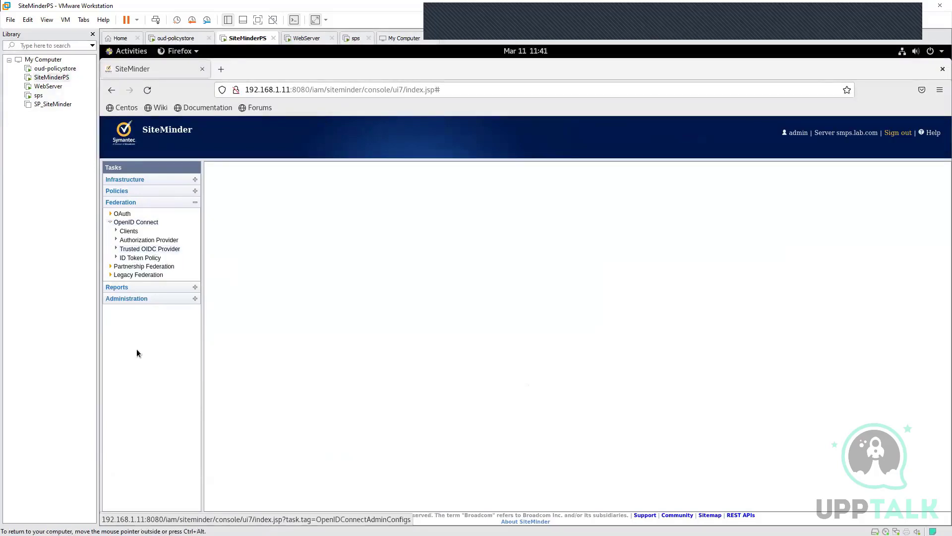
pyautogui.click(142, 242)
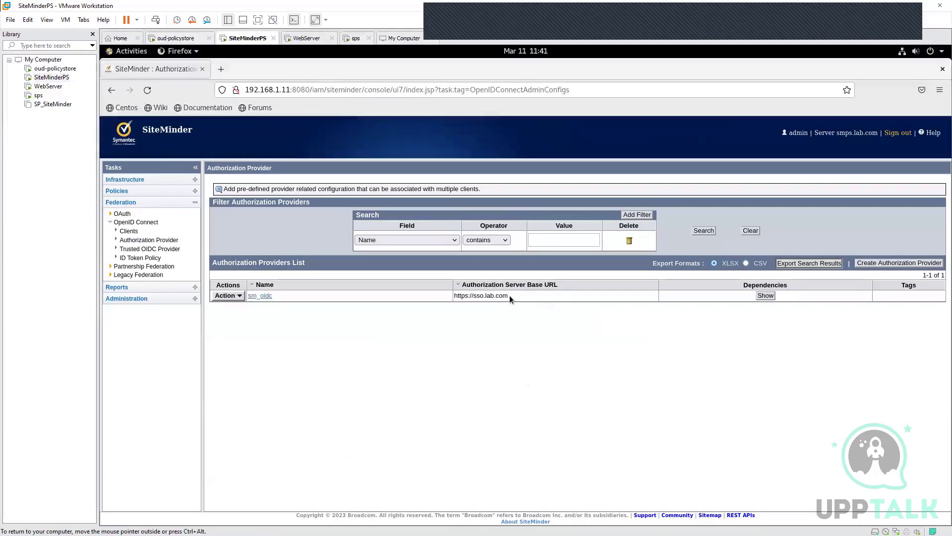
pyautogui.moveTo(509, 295); pyautogui.dragTo(455, 296)
pyautogui.click(361, 299)
pyautogui.click(262, 298)
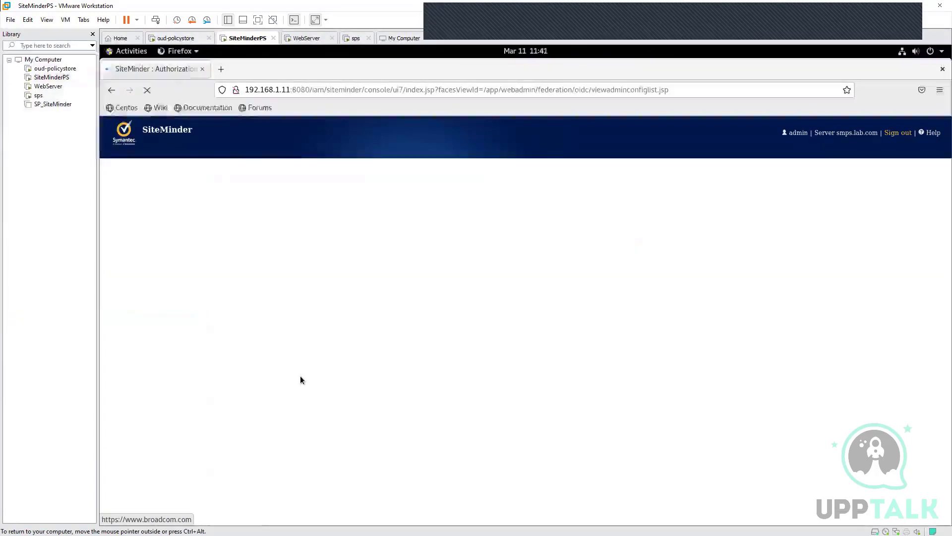
# - Review the provider's name, description and the user directories selected for ID token authentication and for authentication and authorization
pyautogui.moveTo(350, 211); pyautogui.dragTo(383, 215)
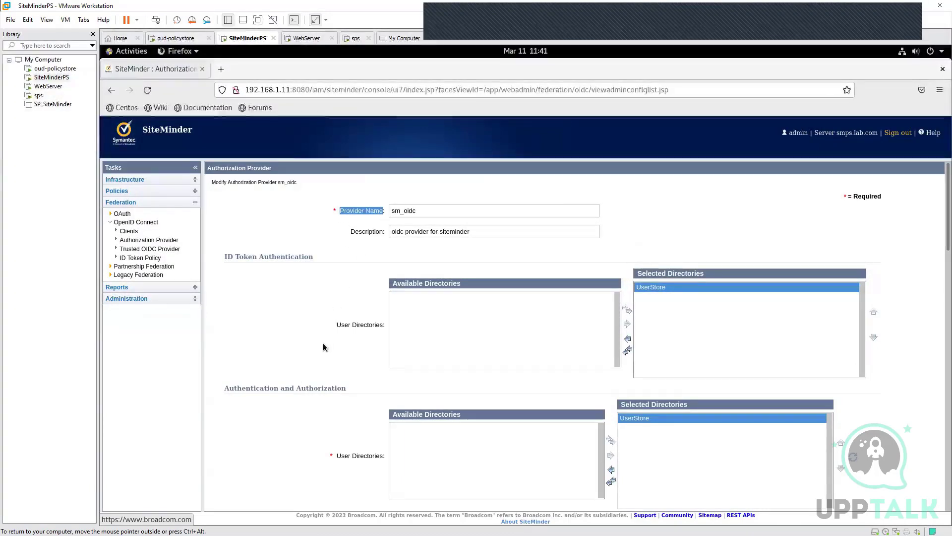
pyautogui.click(479, 232)
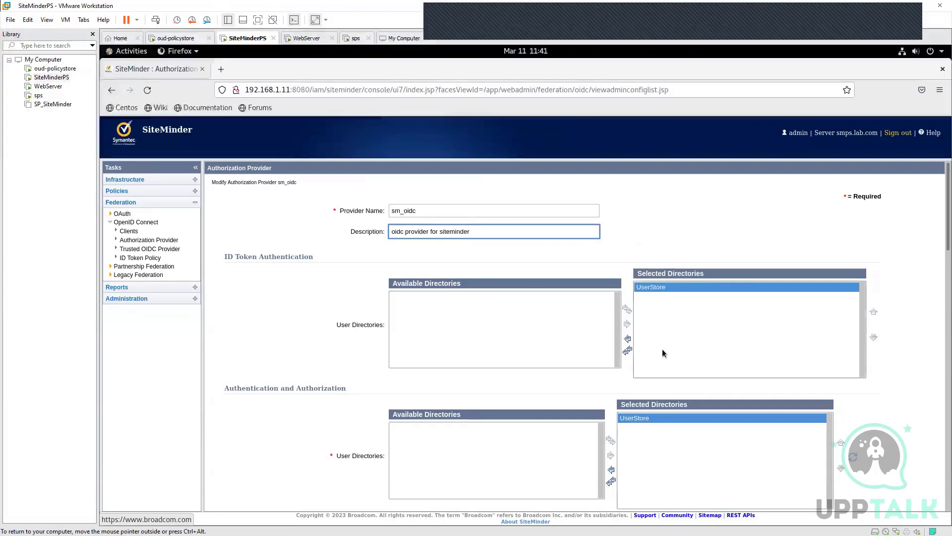
pyautogui.click(896, 451)
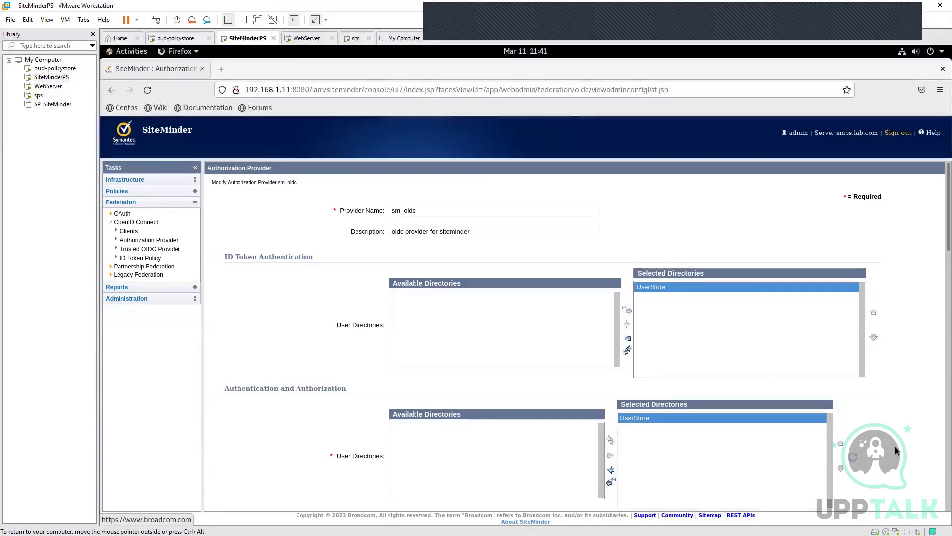
pyautogui.scroll(-3, 897, 450)
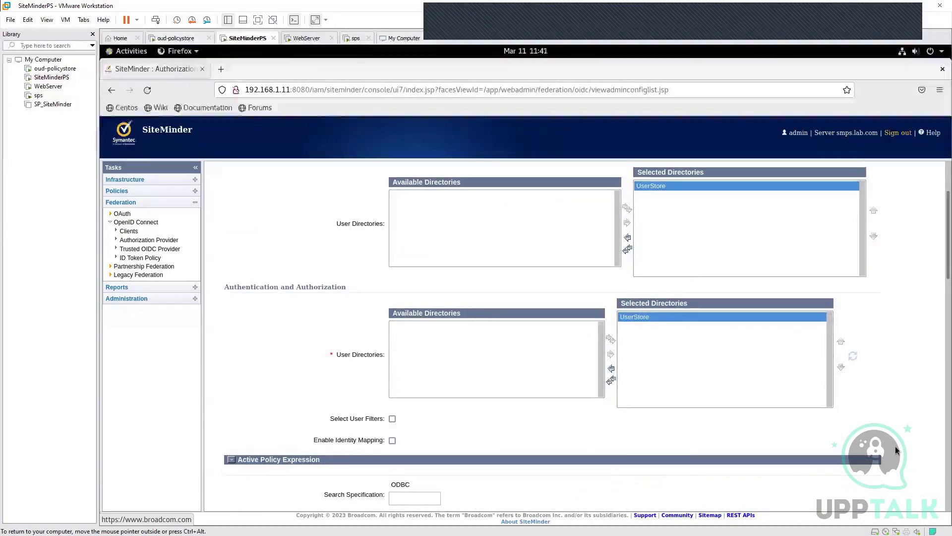
# - Examine the provider's authorization server base URL, authorization code expiry time, secure authentication option, minimum authentication level and authentication URL
pyautogui.scroll(-4, 897, 450)
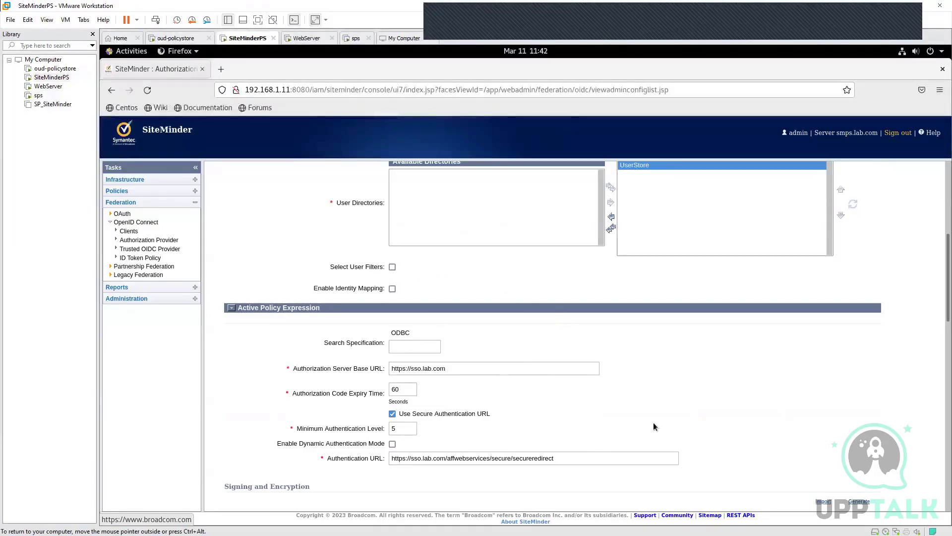
pyautogui.scroll(-2, 654, 426)
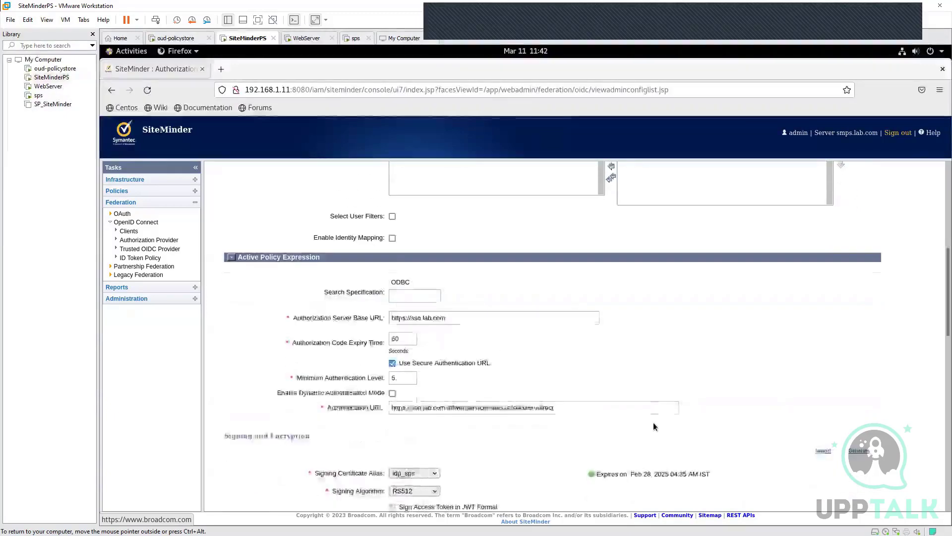
pyautogui.scroll(-3, 653, 426)
pyautogui.scroll(1, 653, 426)
pyautogui.scroll(1, 653, 422)
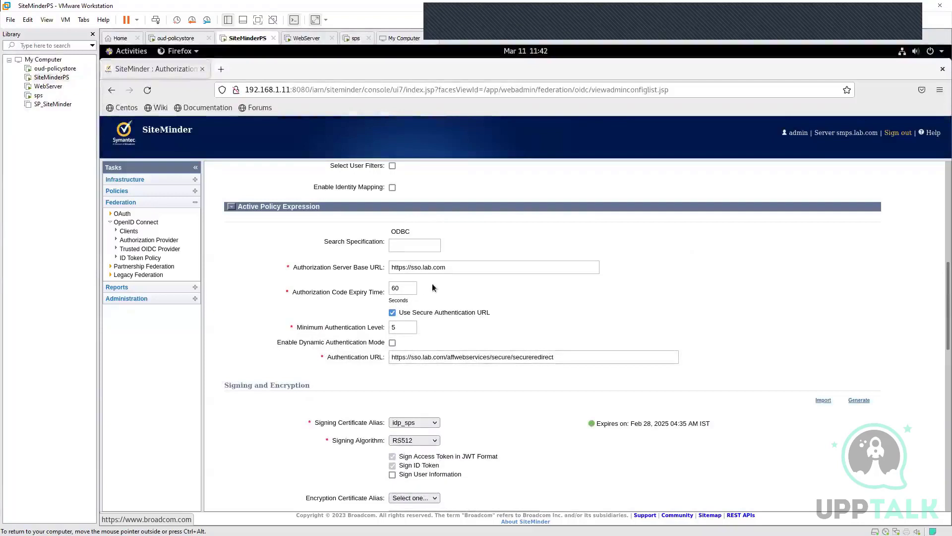
pyautogui.moveTo(293, 270); pyautogui.dragTo(378, 271)
pyautogui.click(465, 287)
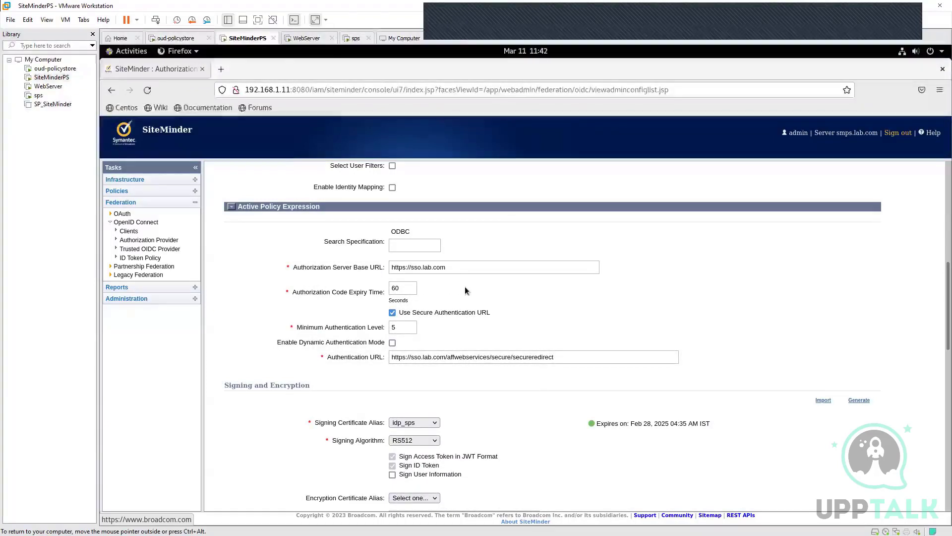
pyautogui.moveTo(451, 268); pyautogui.dragTo(379, 270)
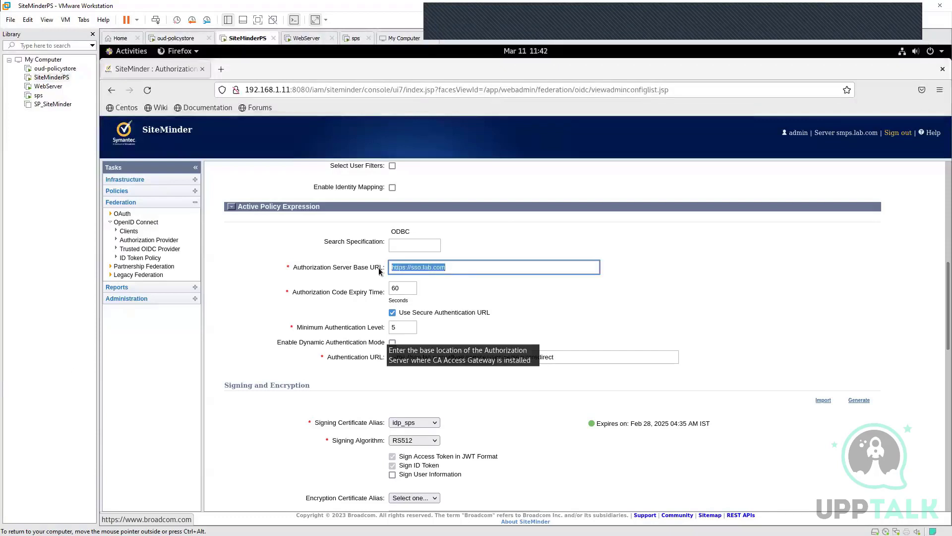
pyautogui.click(544, 324)
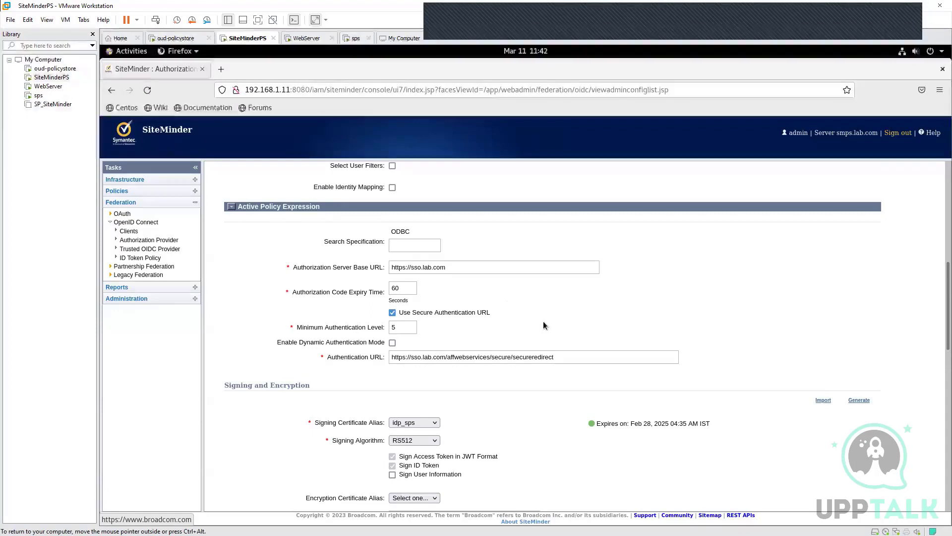
pyautogui.scroll(-2, 543, 325)
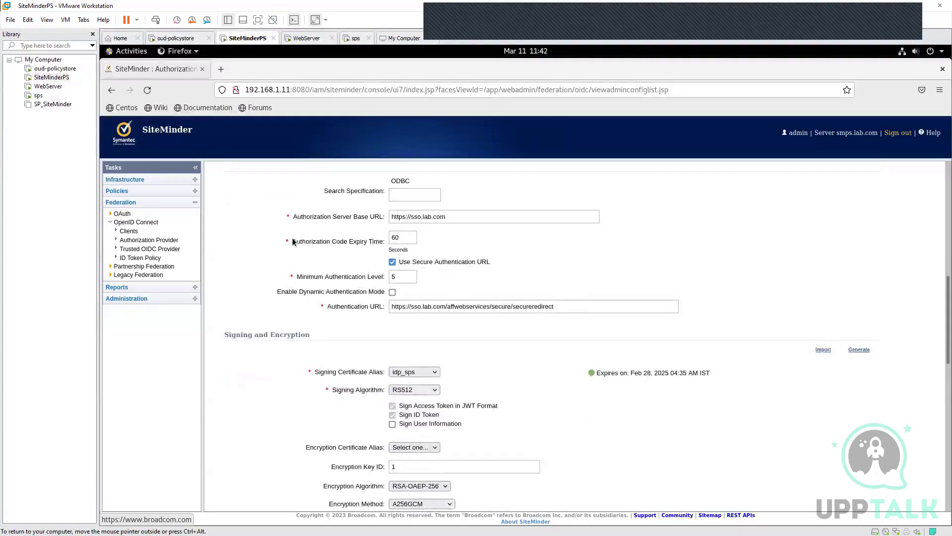
pyautogui.moveTo(295, 243); pyautogui.dragTo(381, 245)
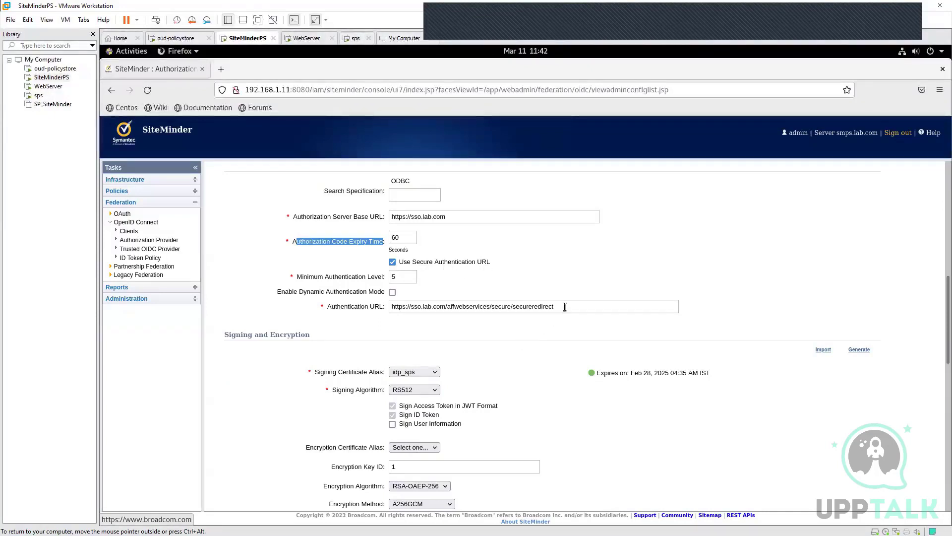
pyautogui.moveTo(565, 307); pyautogui.dragTo(388, 306)
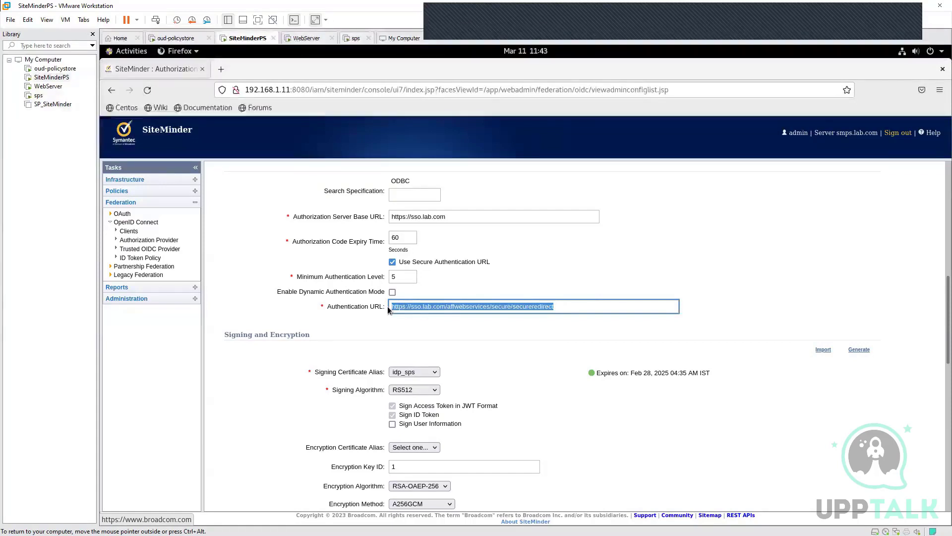
pyautogui.click(528, 337)
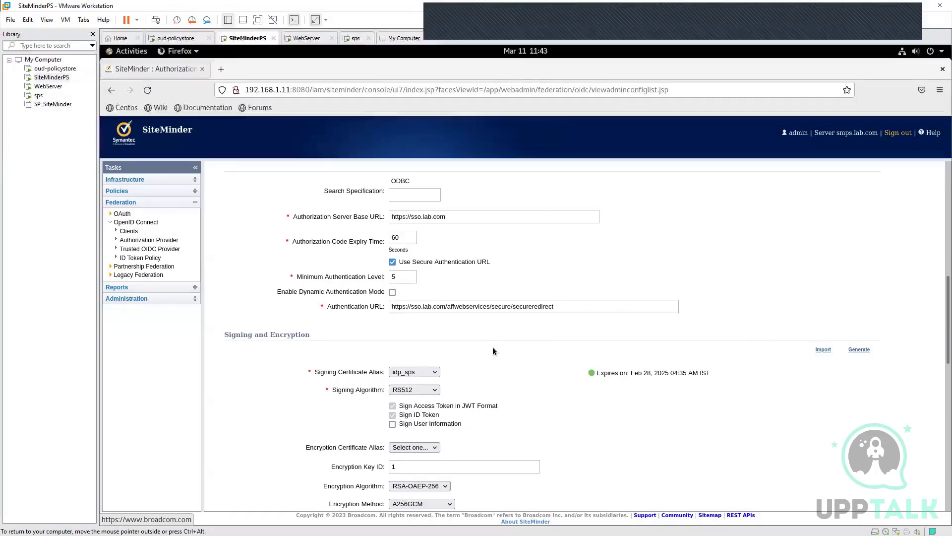
pyautogui.moveTo(565, 306); pyautogui.dragTo(408, 306)
pyautogui.click(543, 335)
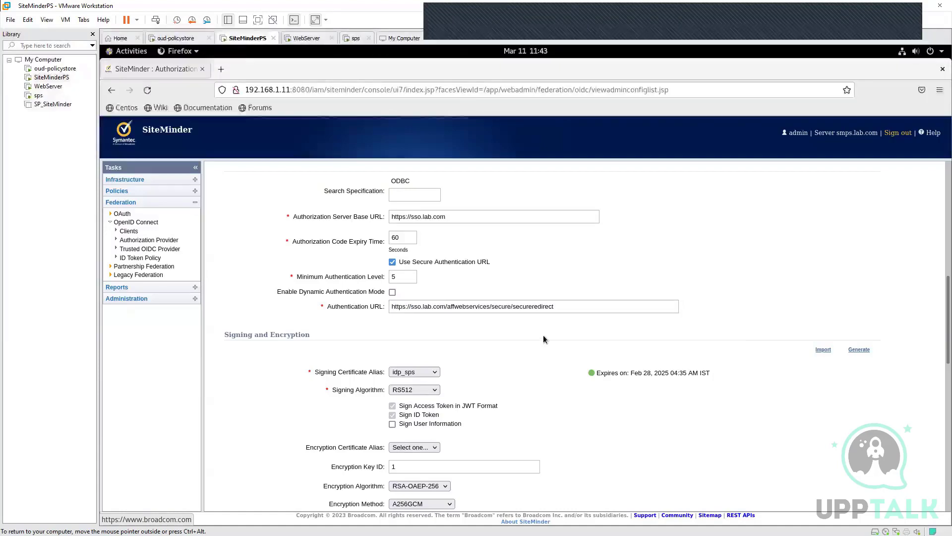
# - Examine the Signing and Encryption settings, including the signing certificate alias, signing algorithm and access token signing in JWT format
pyautogui.scroll(-4, 543, 335)
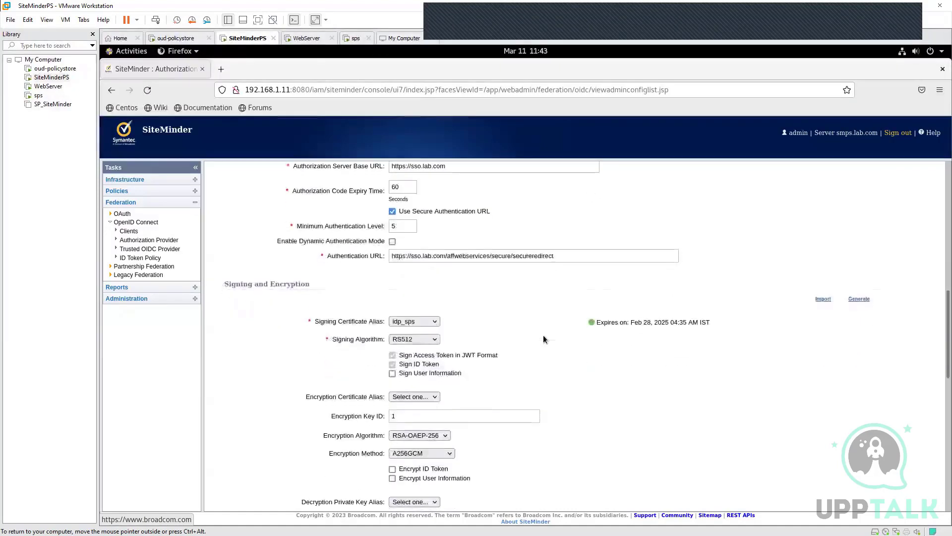
pyautogui.scroll(1, 543, 335)
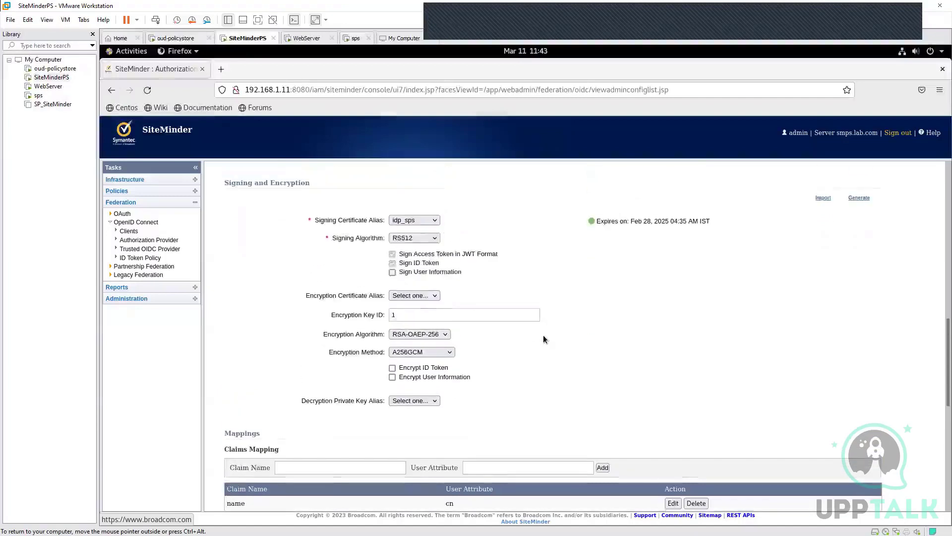
pyautogui.moveTo(229, 186); pyautogui.dragTo(310, 185)
pyautogui.click(501, 256)
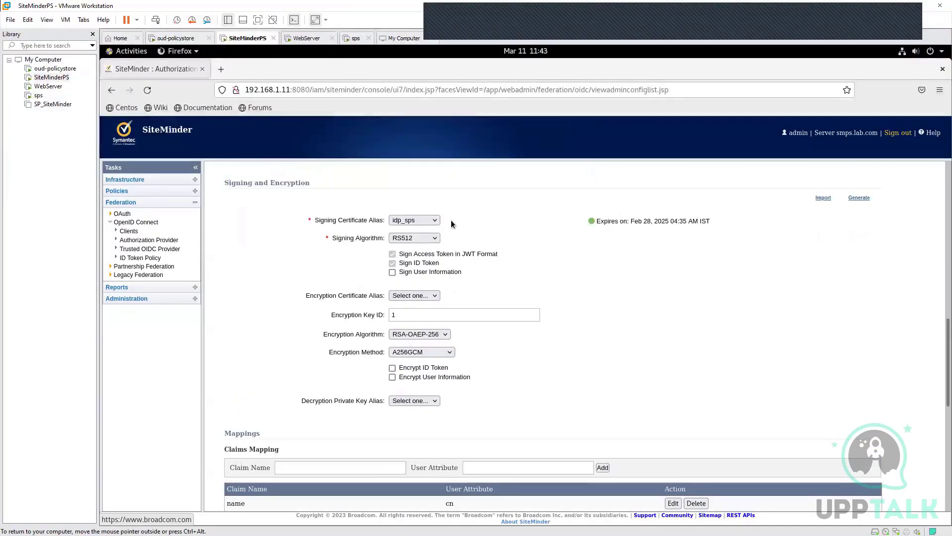
pyautogui.moveTo(311, 219); pyautogui.dragTo(381, 221)
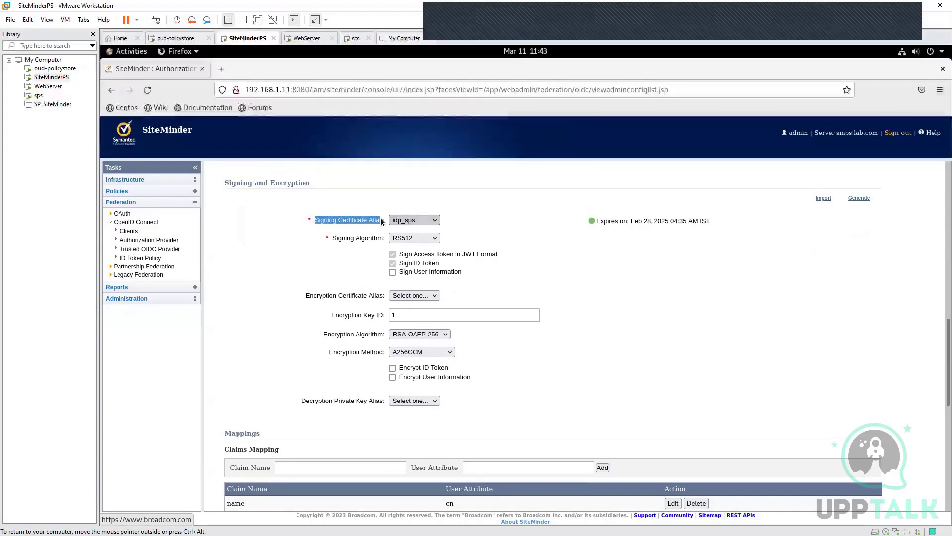
pyautogui.click(447, 229)
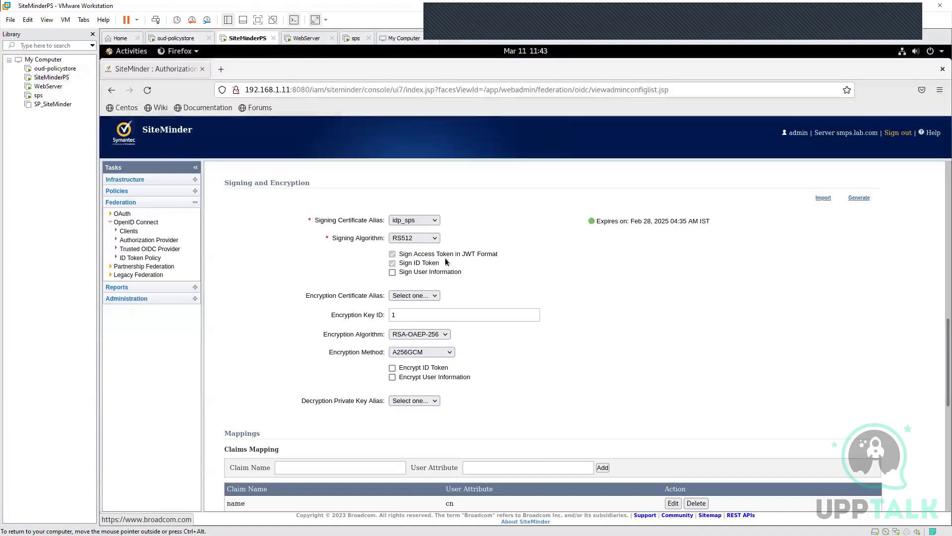
pyautogui.moveTo(499, 252); pyautogui.dragTo(400, 253)
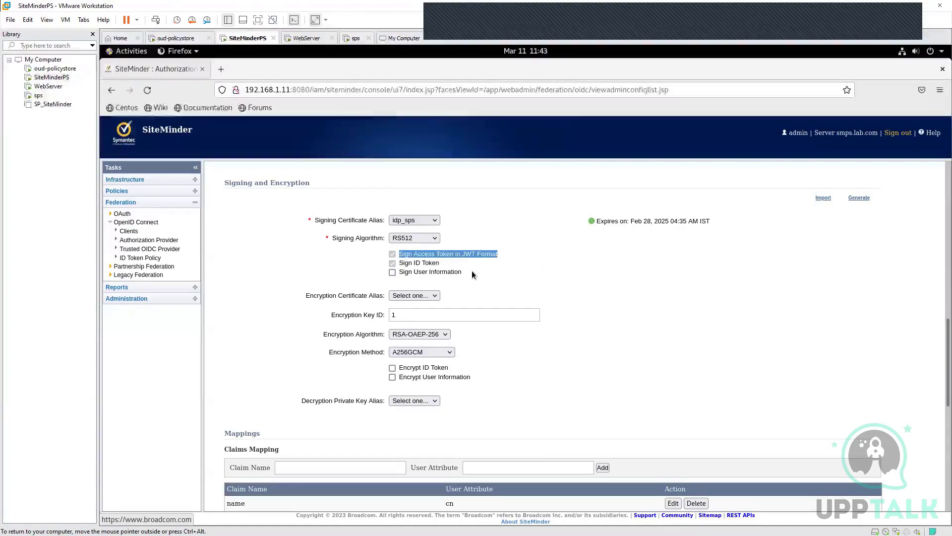
pyautogui.click(412, 278)
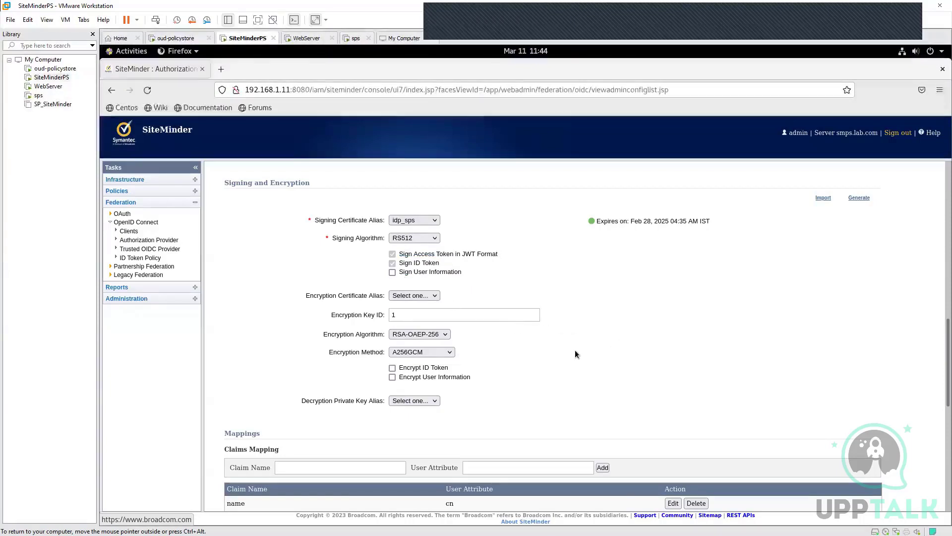
# - Examine the Claims Mapping section, including how the name claim maps to its user attribute
pyautogui.scroll(-5, 576, 353)
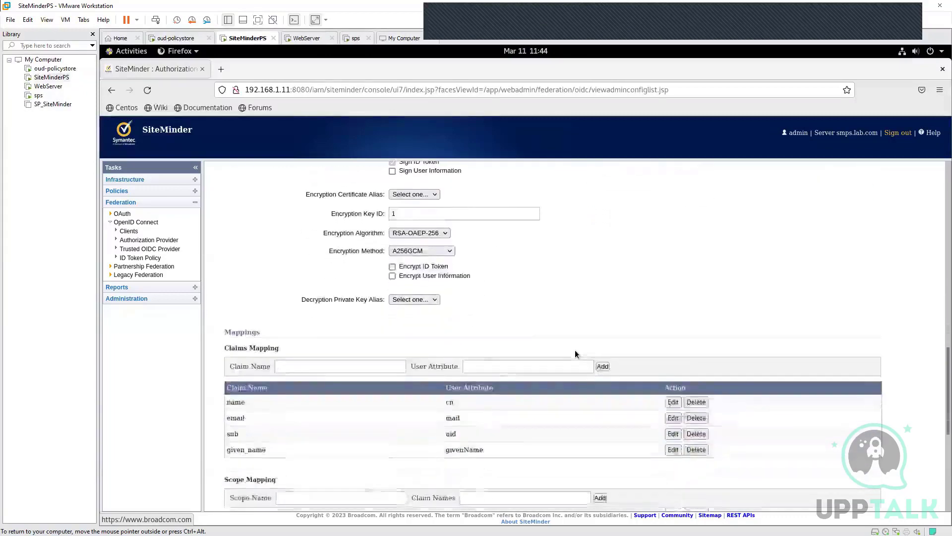
pyautogui.scroll(-1, 575, 349)
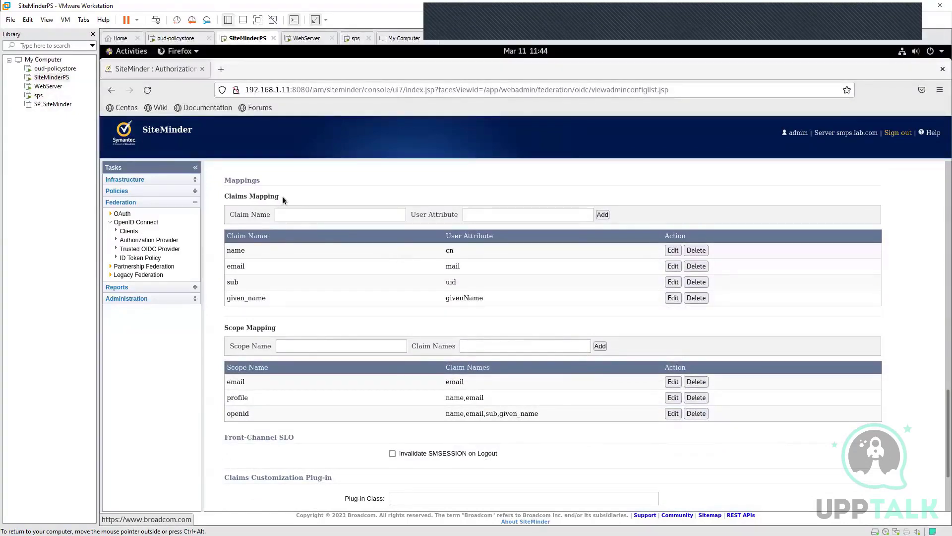
pyautogui.moveTo(281, 196); pyautogui.dragTo(227, 196)
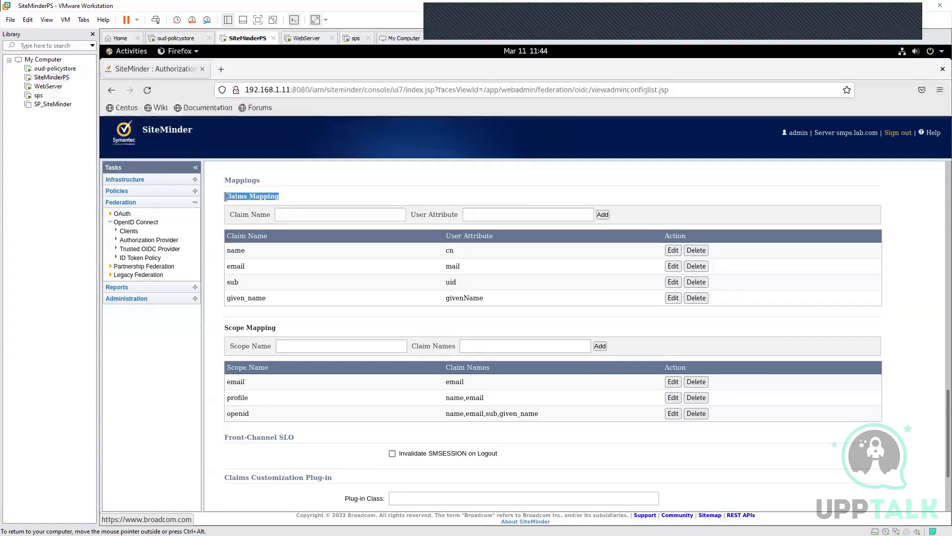
pyautogui.click(214, 320)
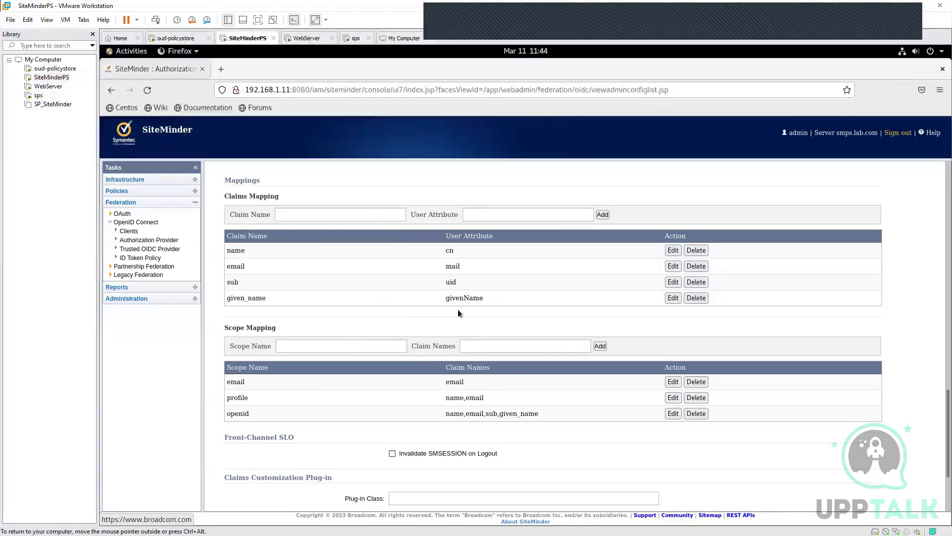
pyautogui.doubleClick(236, 250)
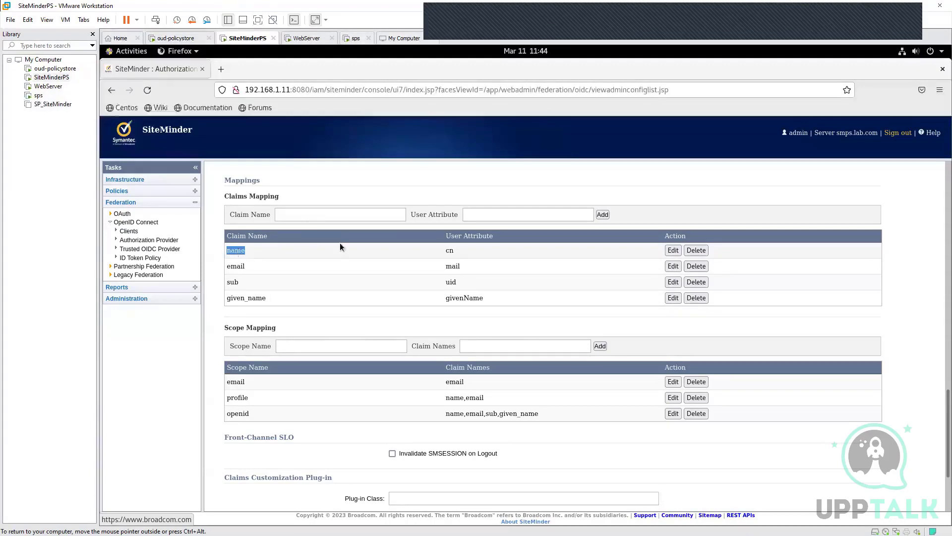
pyautogui.doubleClick(451, 249)
pyautogui.doubleClick(236, 250)
pyautogui.doubleClick(450, 249)
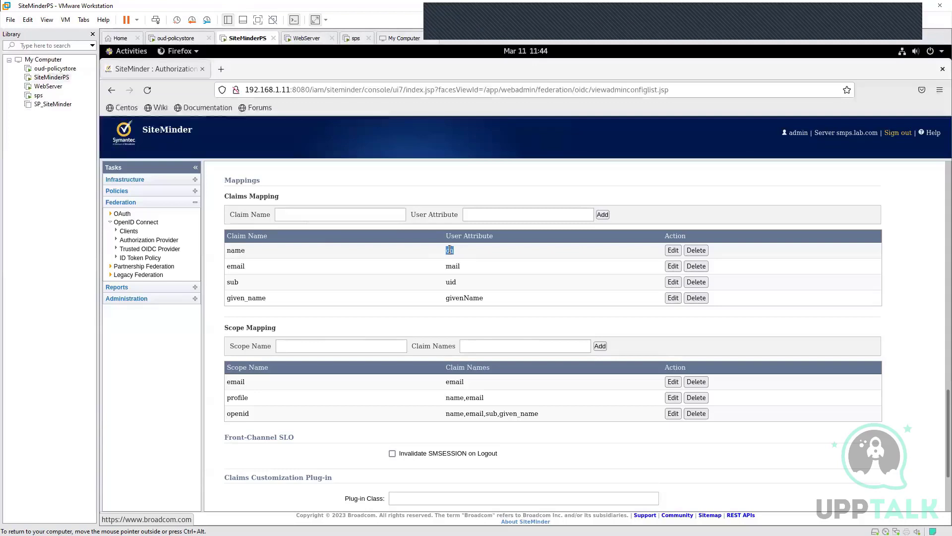
# - Review the user attributes mapped to the email, sub and given_name claims
pyautogui.doubleClick(233, 264)
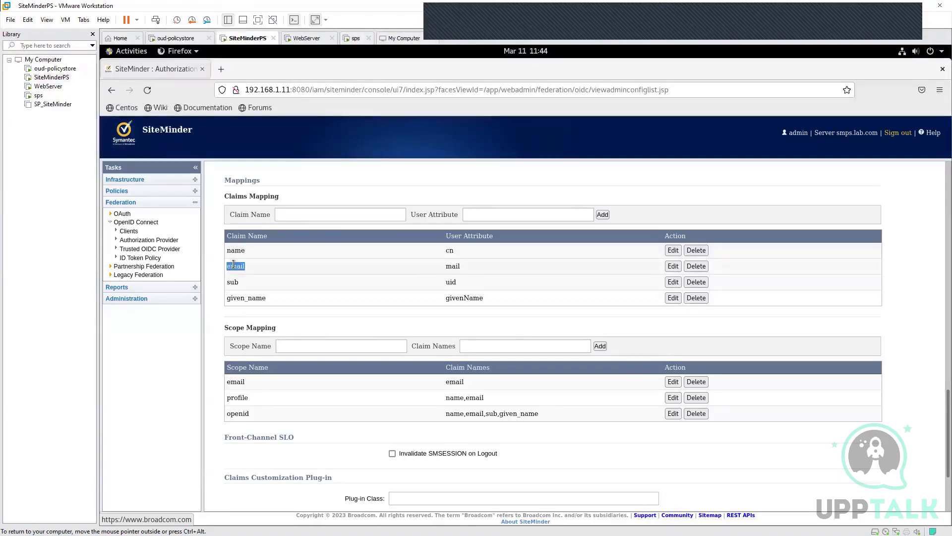
pyautogui.doubleClick(452, 266)
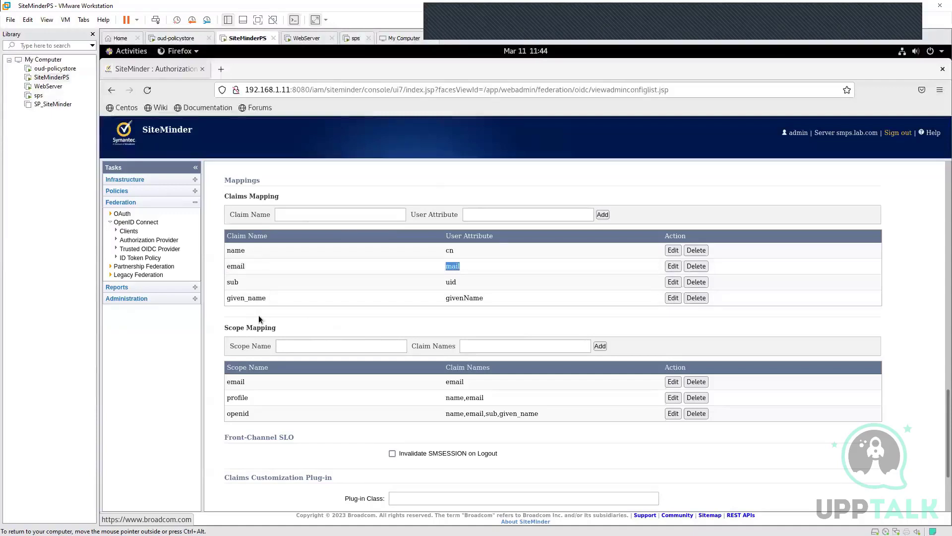
pyautogui.doubleClick(233, 282)
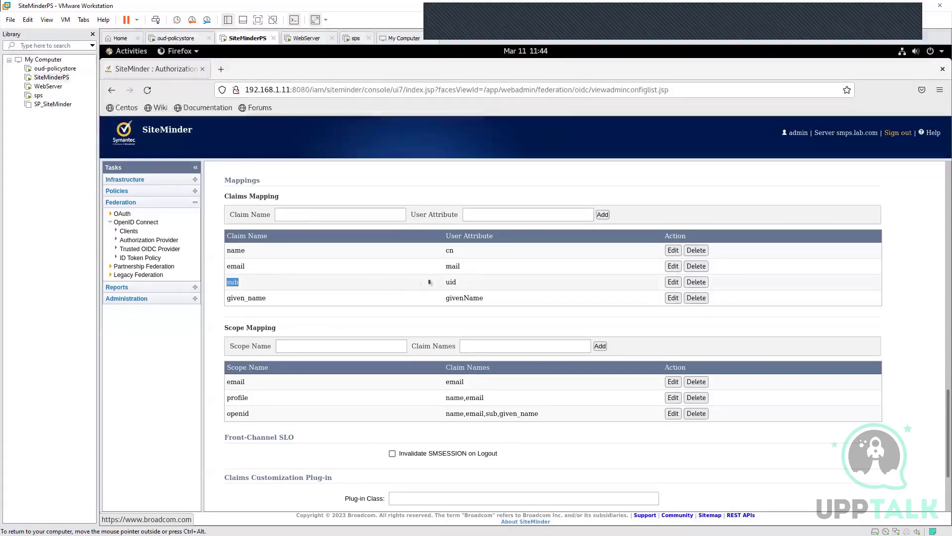
pyautogui.doubleClick(457, 282)
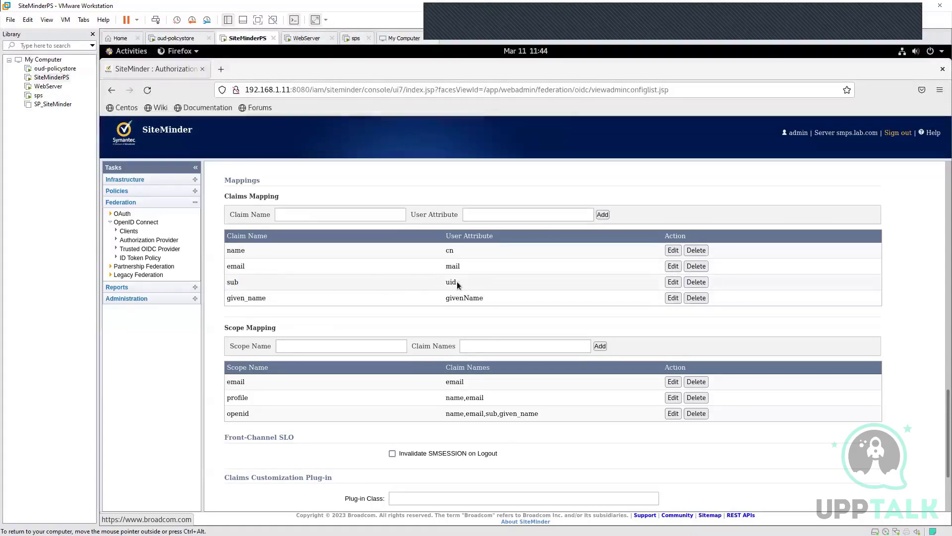
pyautogui.doubleClick(254, 297)
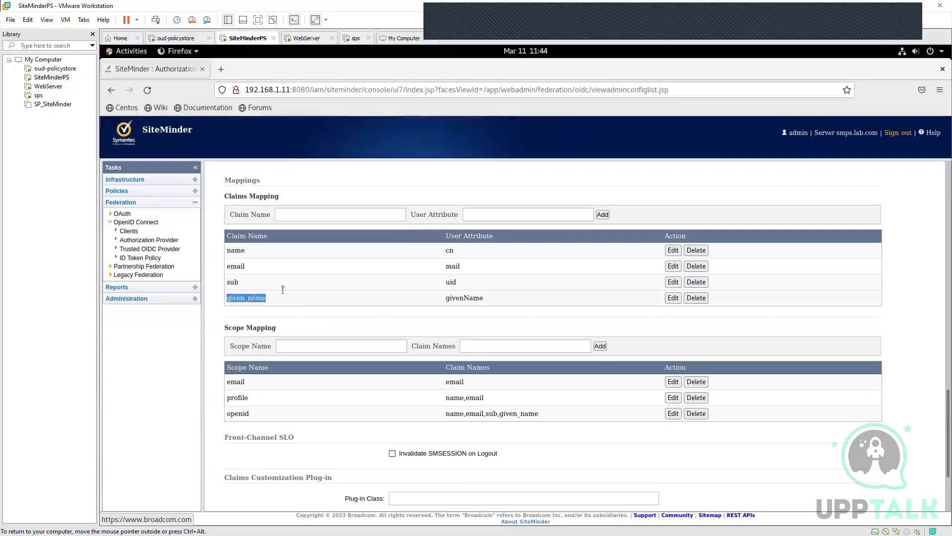
pyautogui.doubleClick(477, 298)
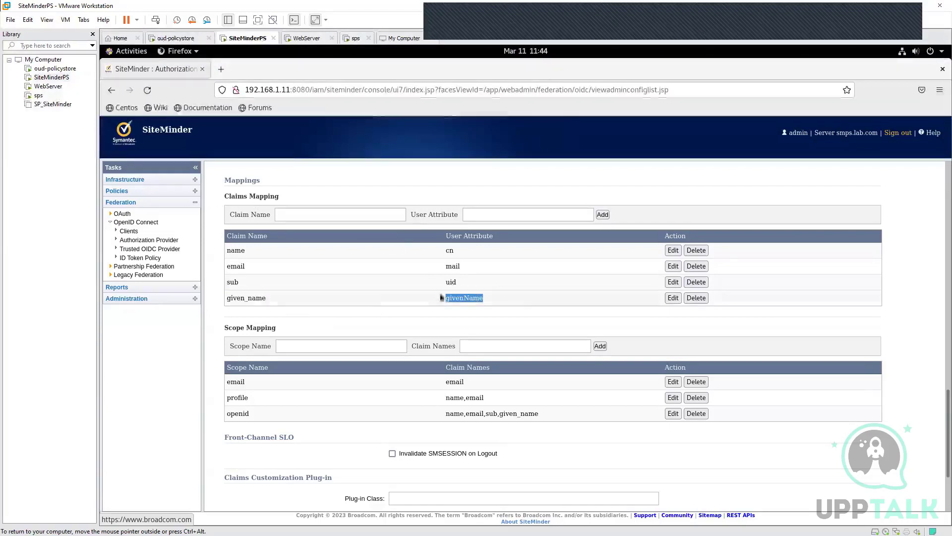
pyautogui.click(507, 326)
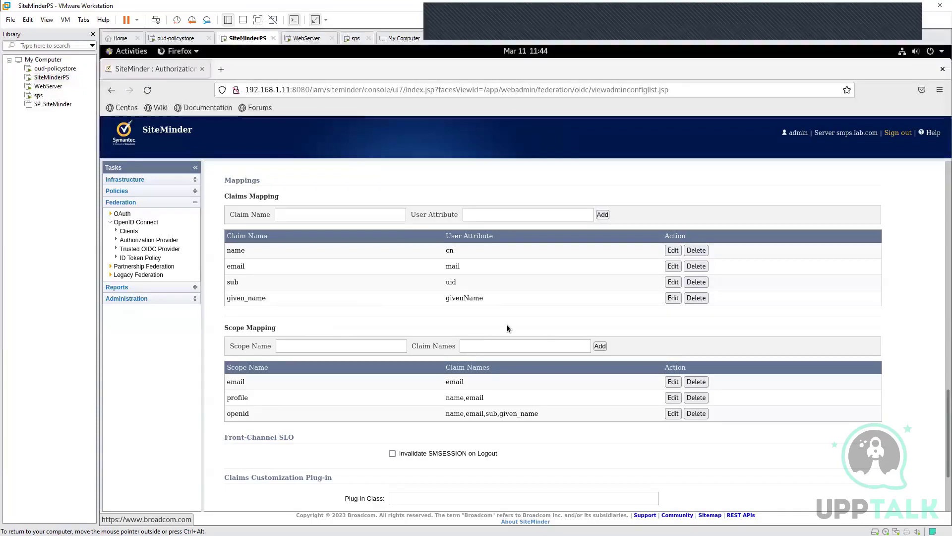
# - Examine the Scope Mapping section and the claim assigned to the email scope
pyautogui.scroll(-3, 506, 328)
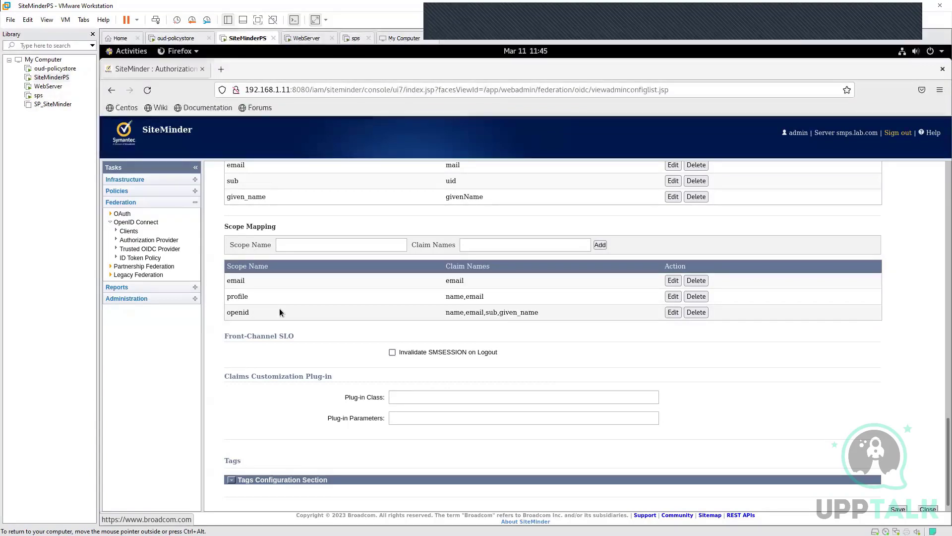
pyautogui.doubleClick(237, 281)
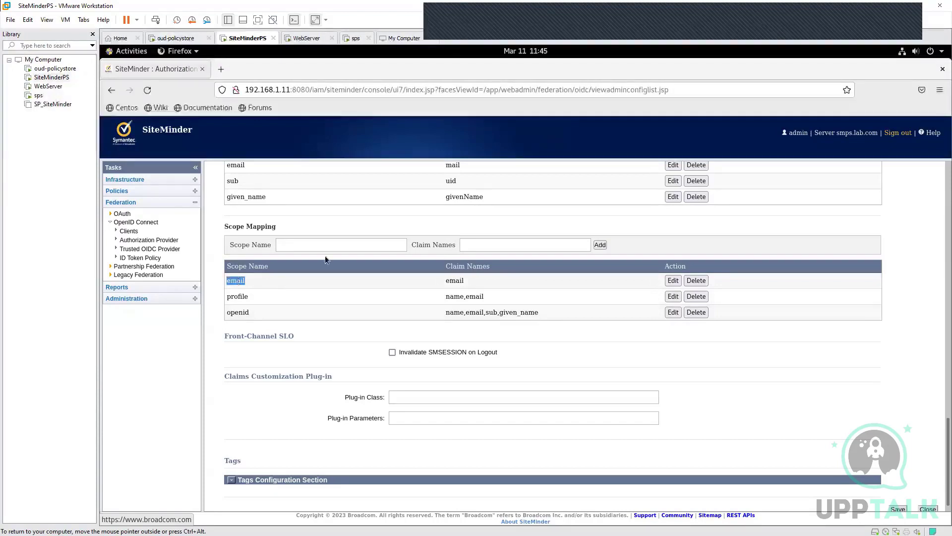
pyautogui.doubleClick(458, 281)
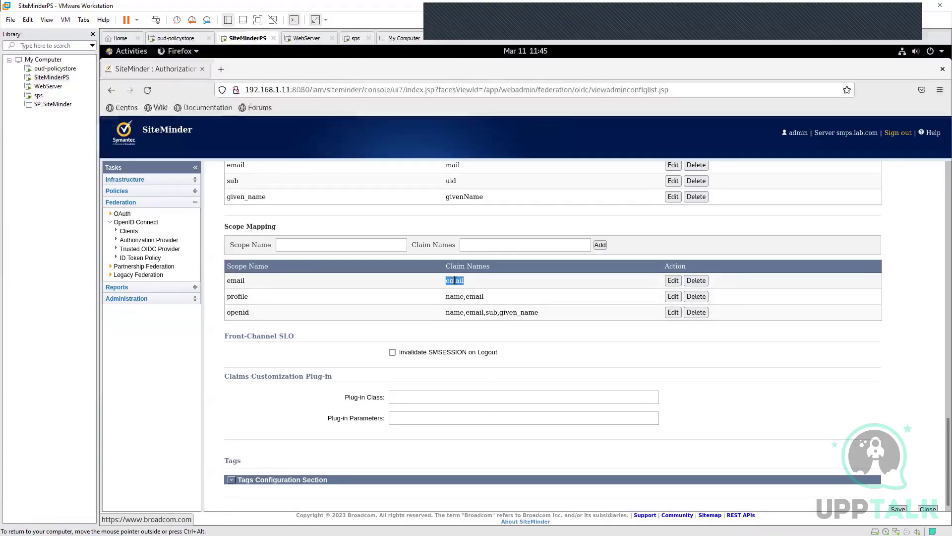
pyautogui.doubleClick(229, 281)
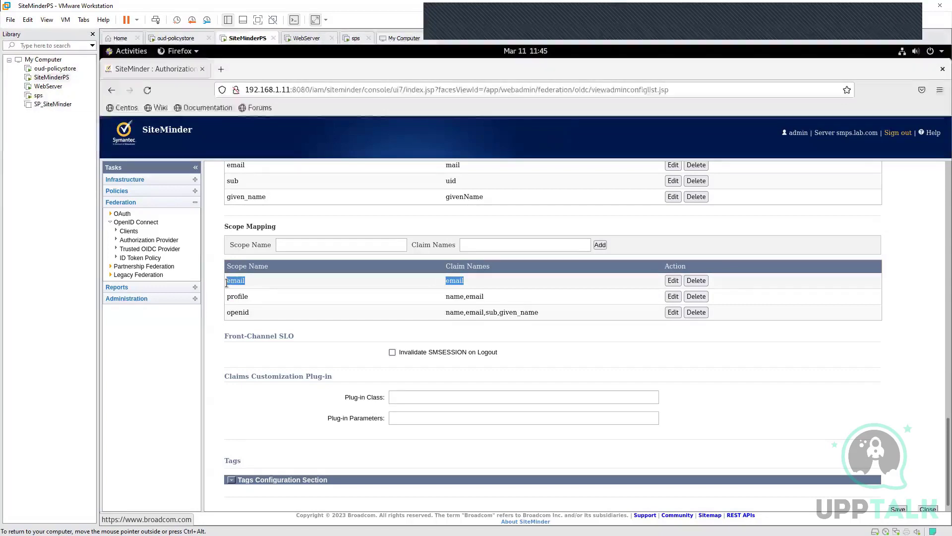
pyautogui.click(211, 330)
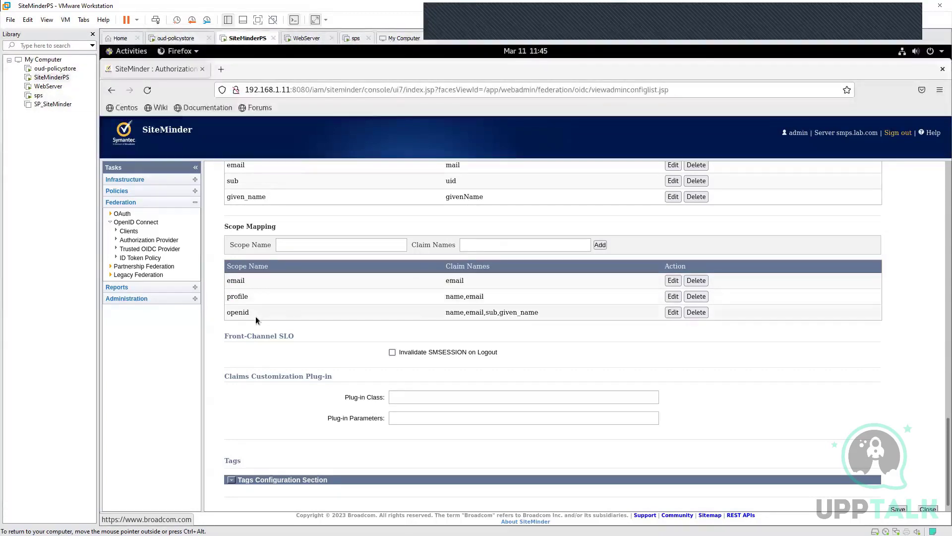
# - Review the claim names assigned to the profile and openid scopes in the Scope Mapping table
pyautogui.doubleClick(239, 295)
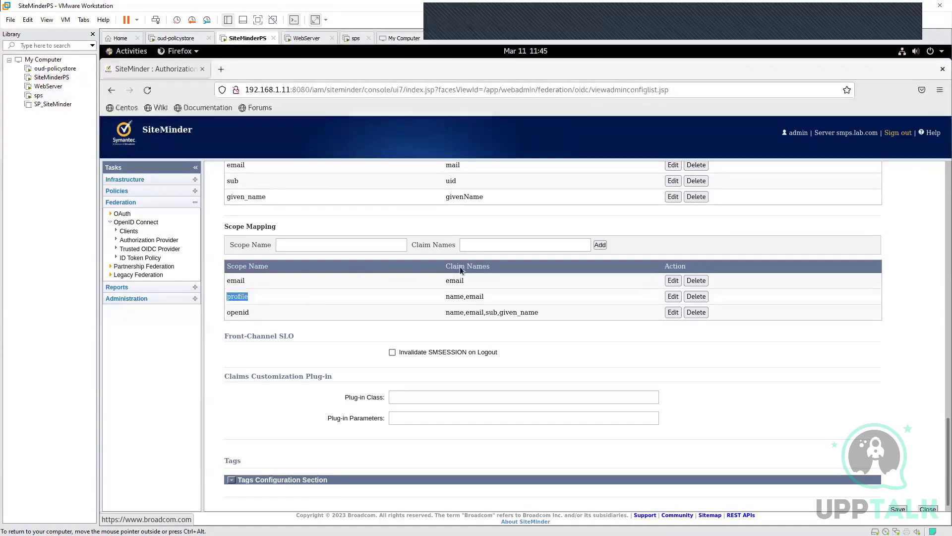
pyautogui.doubleClick(453, 296)
pyautogui.doubleClick(480, 297)
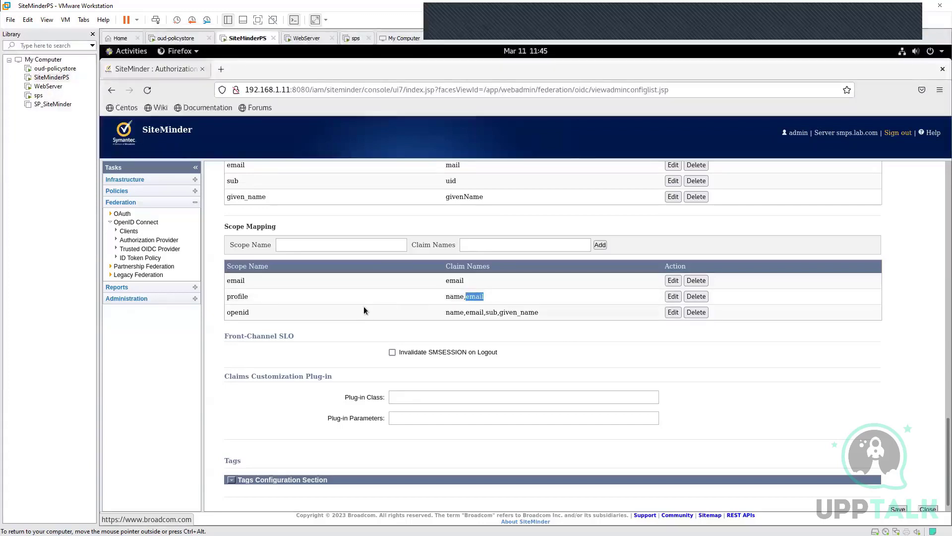
pyautogui.doubleClick(230, 297)
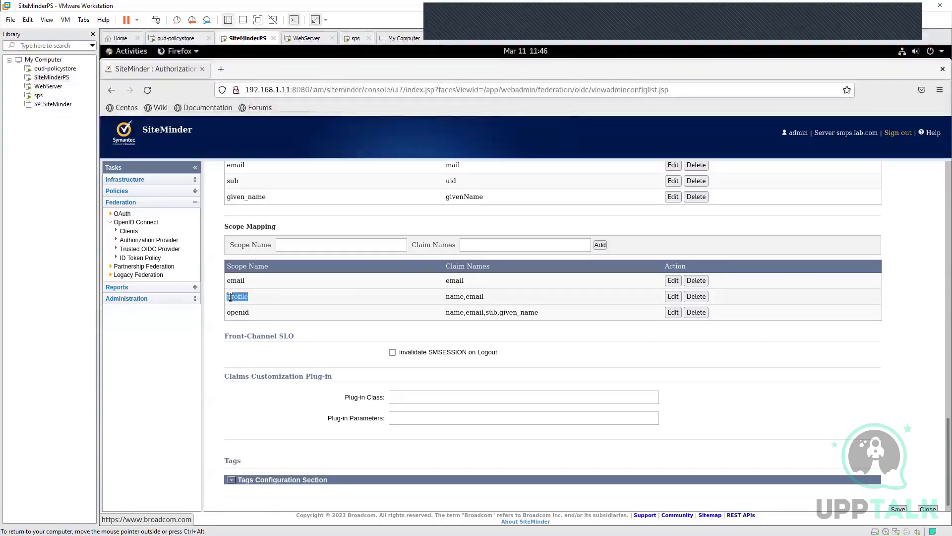
pyautogui.doubleClick(453, 298)
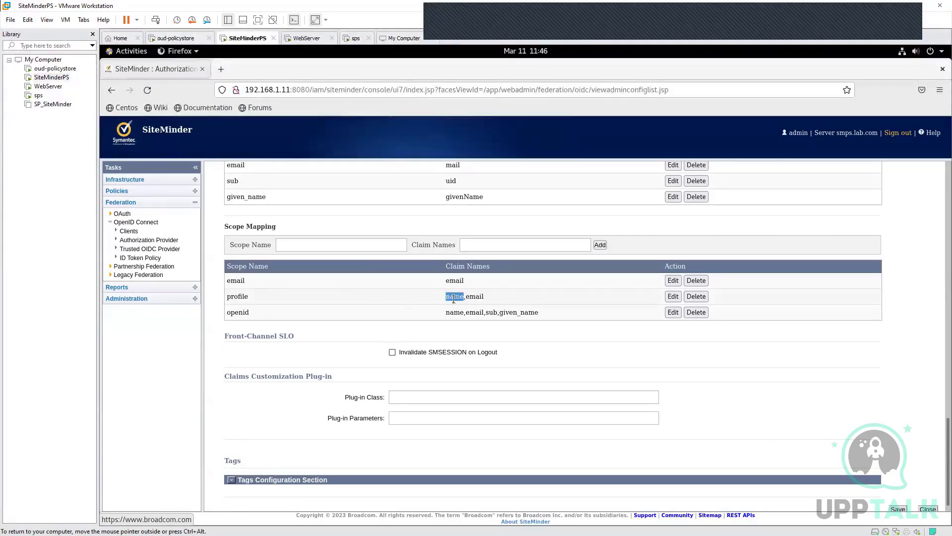
pyautogui.doubleClick(480, 297)
pyautogui.click(550, 336)
pyautogui.doubleClick(232, 312)
pyautogui.click(480, 329)
pyautogui.doubleClick(455, 312)
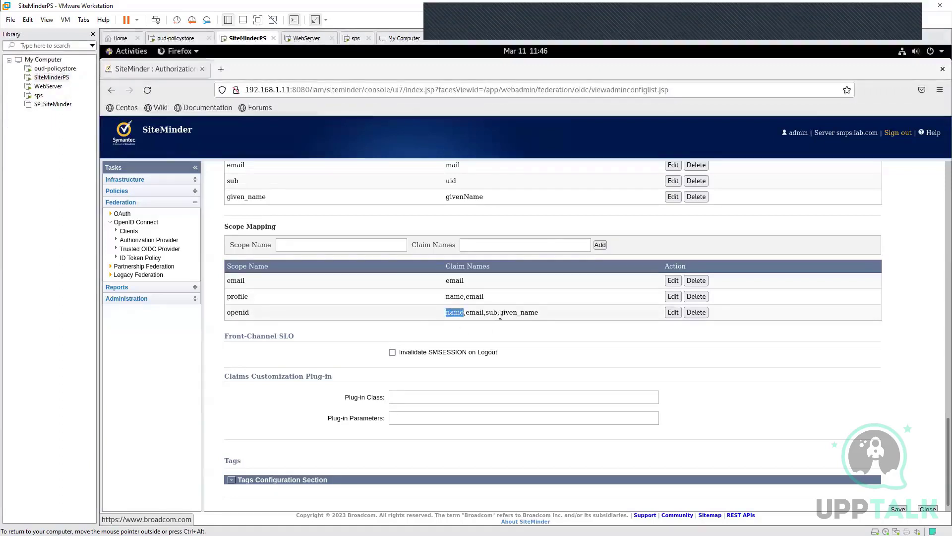
pyautogui.click(526, 311)
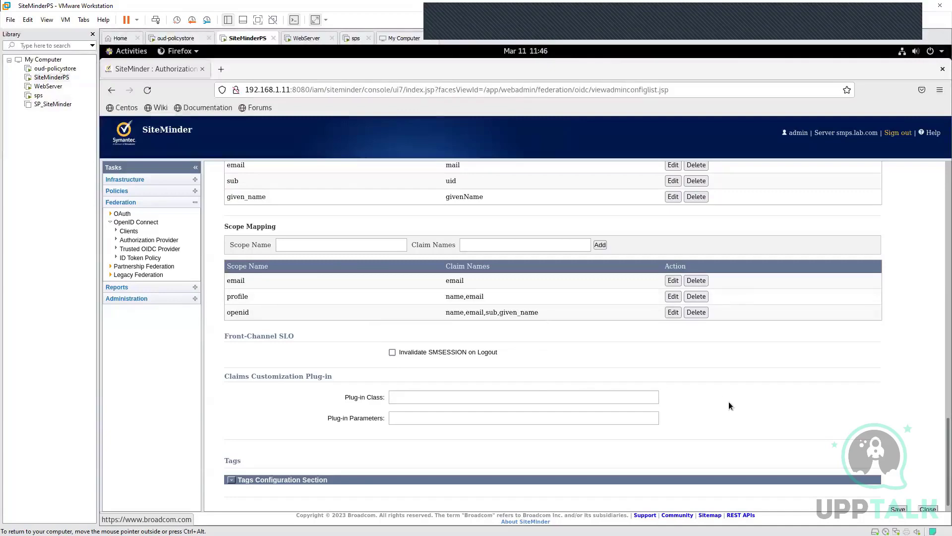
# - Look over the provider's remaining settings once more and close sm_oidc, confirming that changes are discarded
pyautogui.scroll(5, 729, 405)
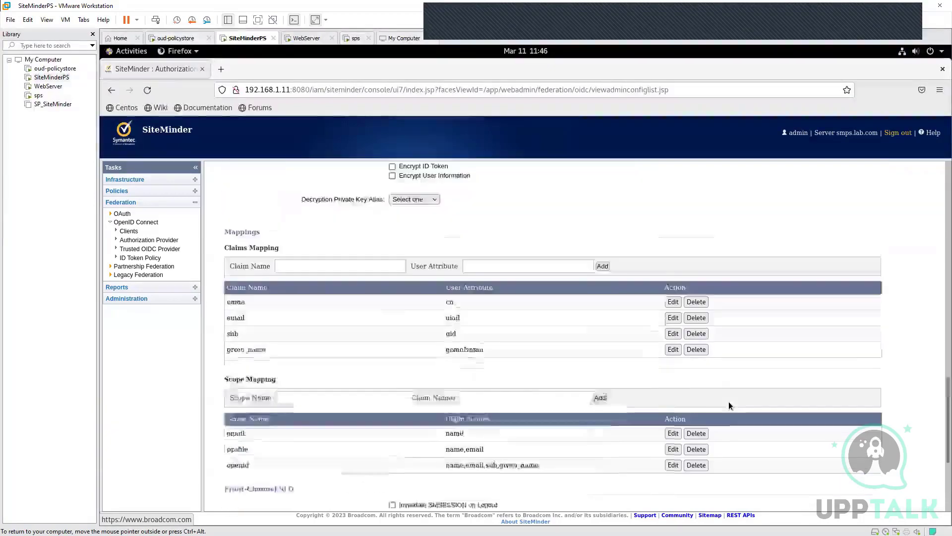
pyautogui.scroll(-4, 728, 401)
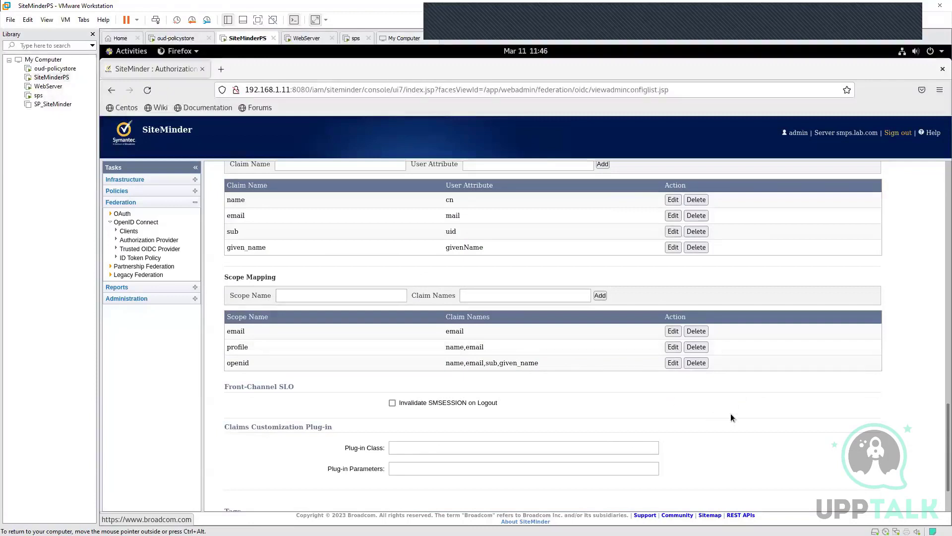
pyautogui.scroll(-2, 731, 413)
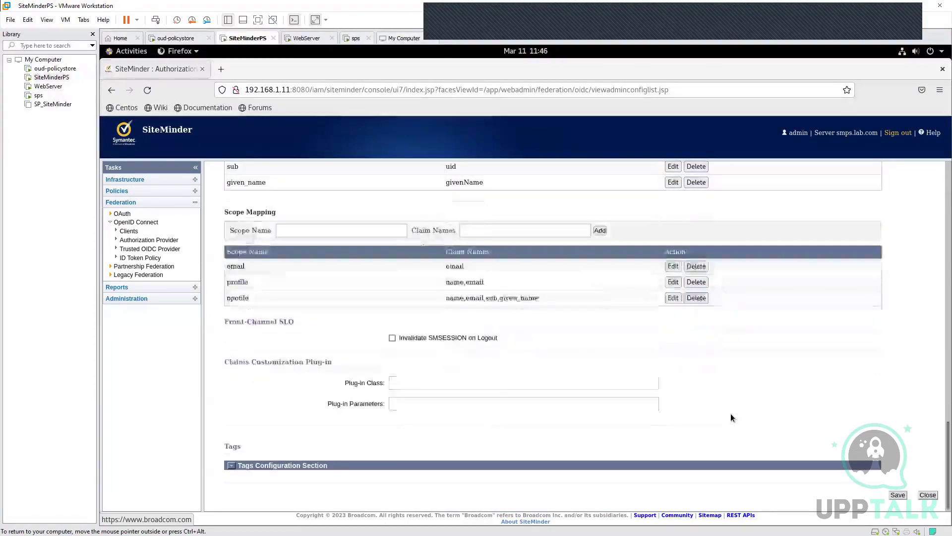
pyautogui.scroll(7, 731, 417)
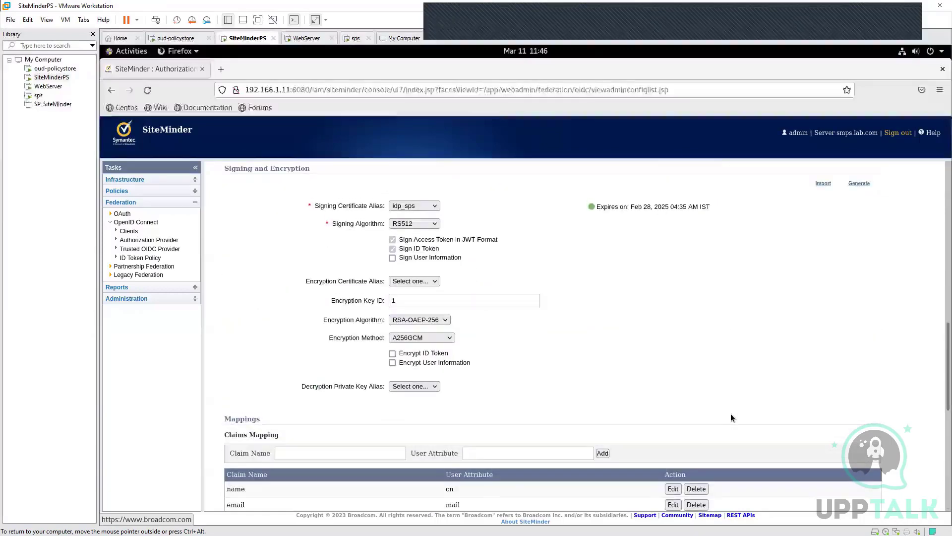
pyautogui.scroll(12, 730, 418)
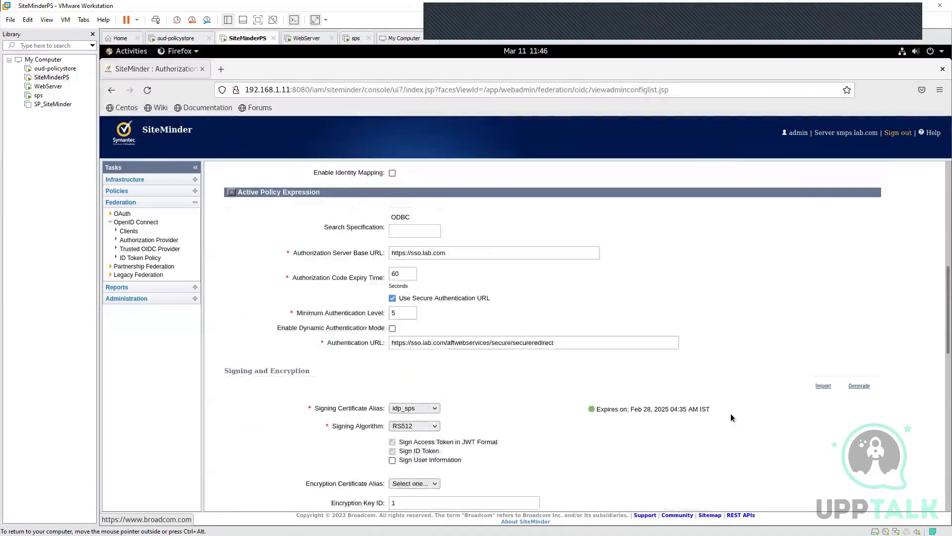
pyautogui.scroll(-20, 732, 418)
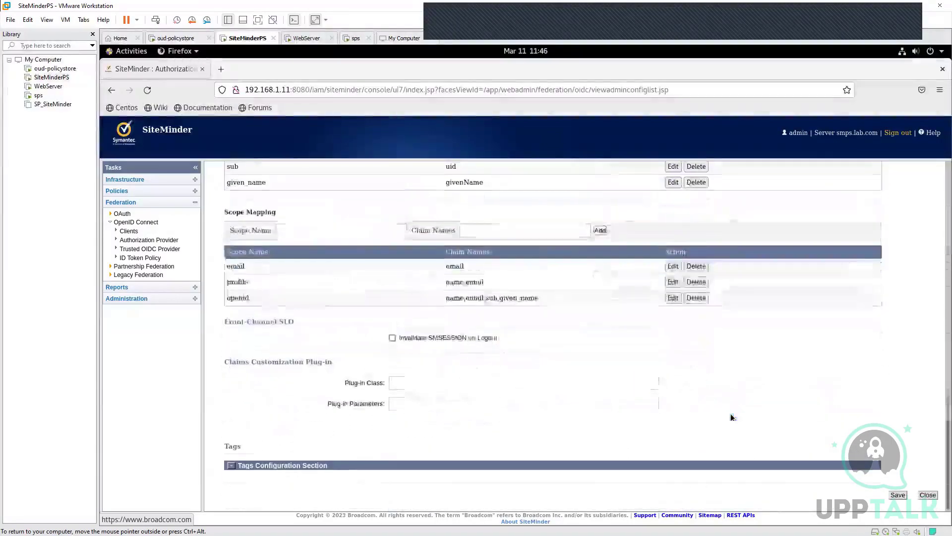
pyautogui.click(927, 495)
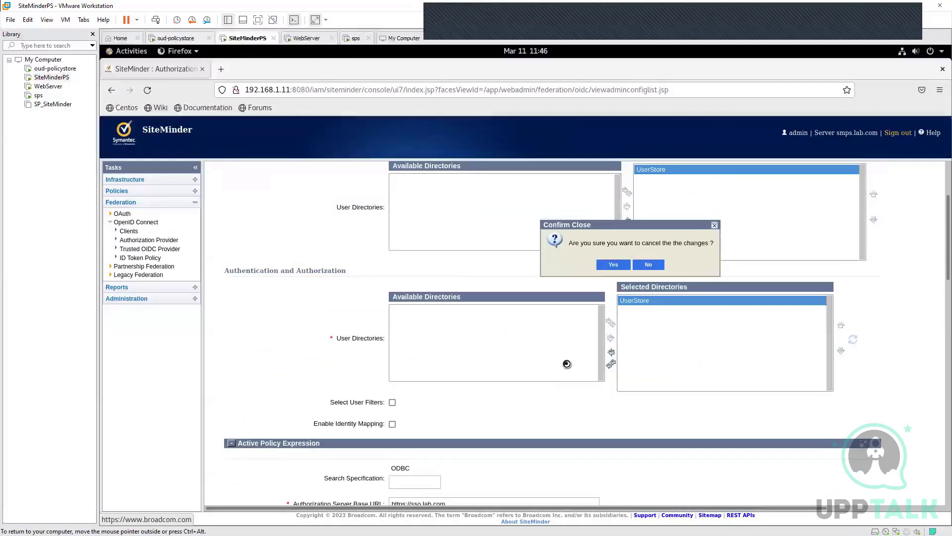
pyautogui.click(612, 265)
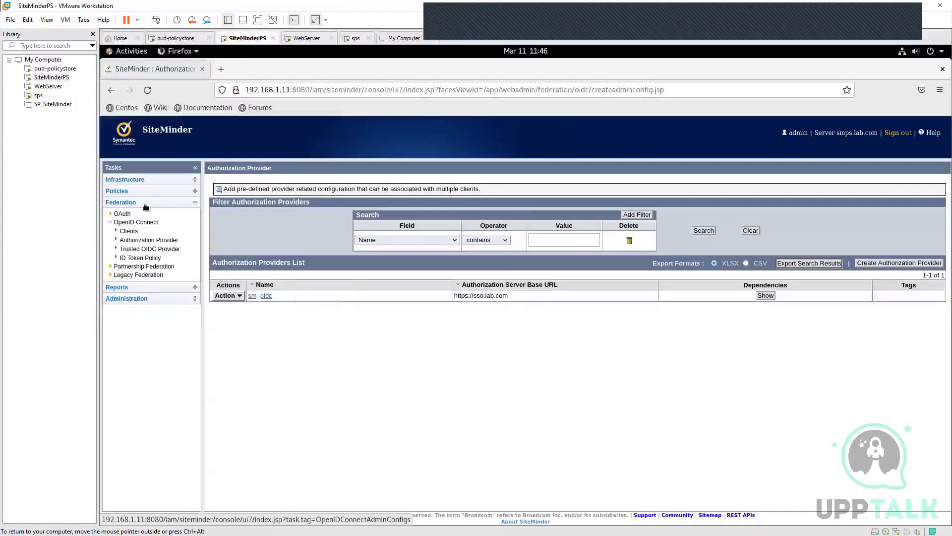
# - Open the list of policy domains in the SiteMinder console
pyautogui.click(130, 180)
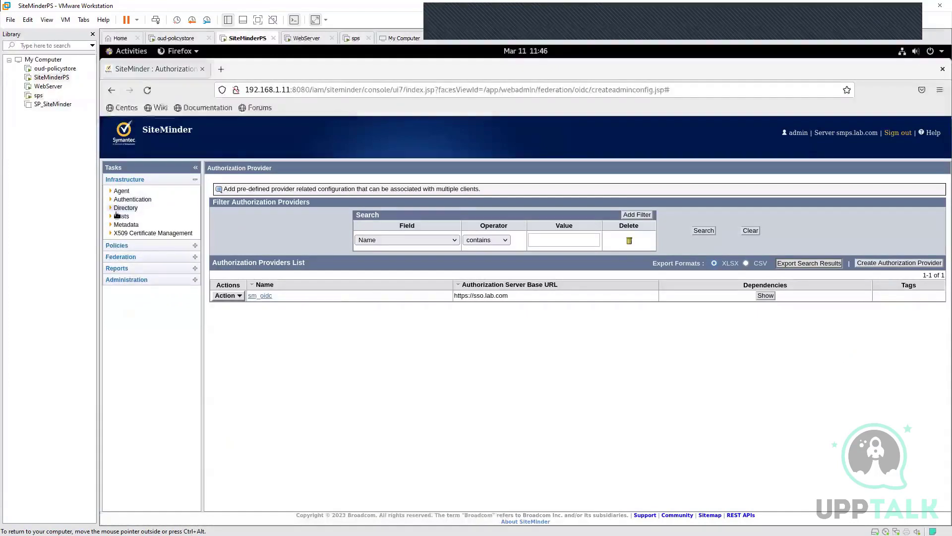
pyautogui.click(116, 246)
pyautogui.click(122, 211)
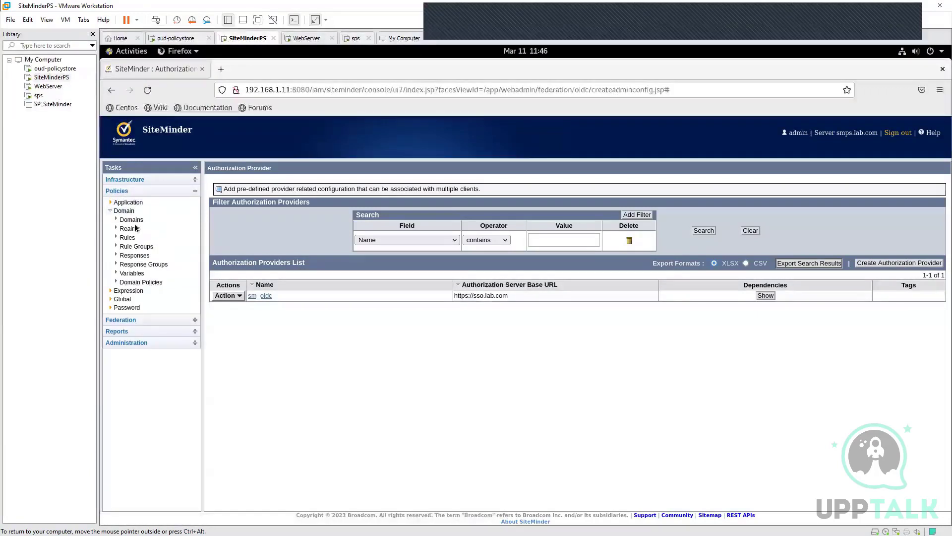
pyautogui.click(138, 221)
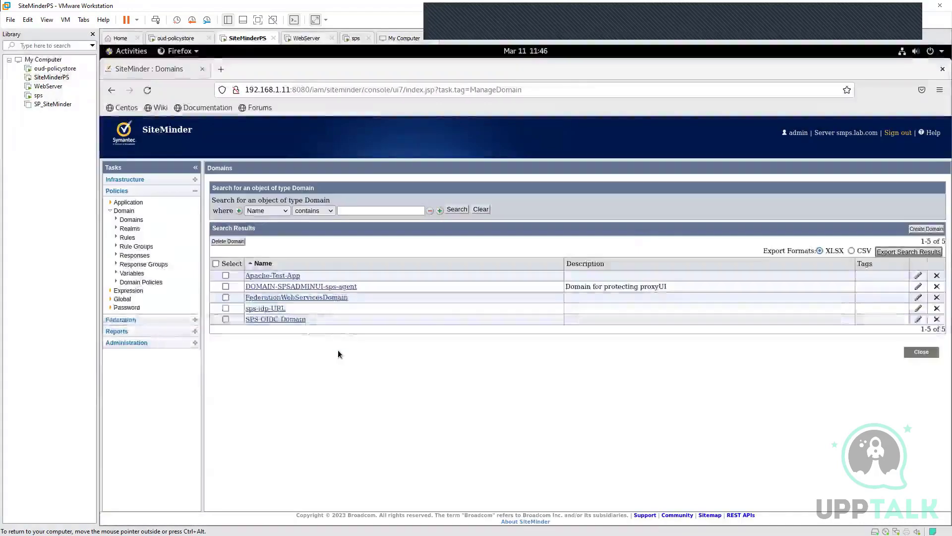
# - Open the SPS OIDC Domain and review its realms, especially the resource filter of the protected secureredirect realm
pyautogui.click(290, 321)
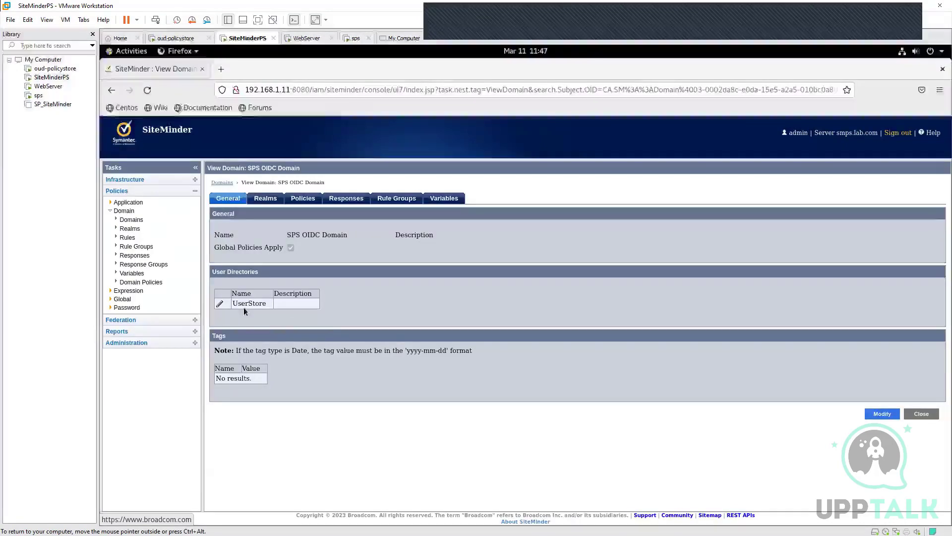
pyautogui.click(260, 199)
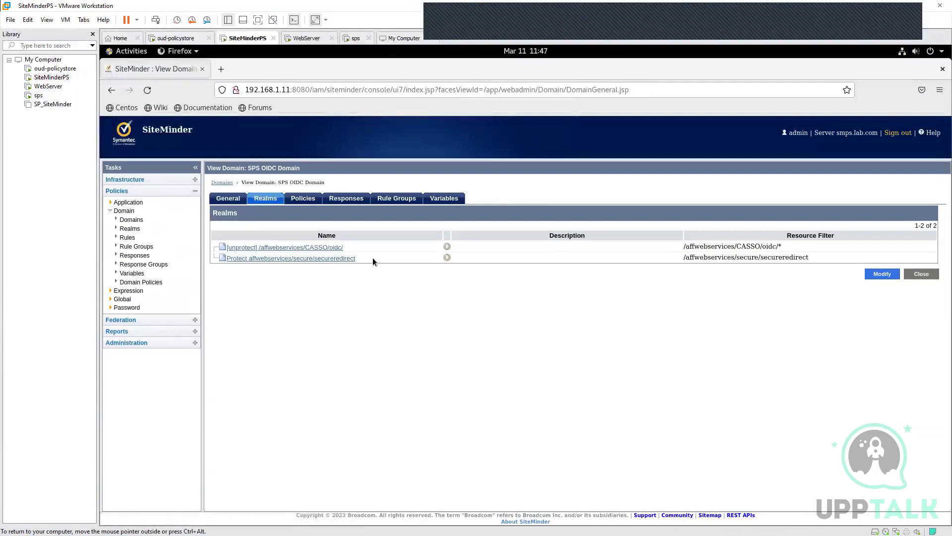
pyautogui.moveTo(373, 257); pyautogui.dragTo(246, 260)
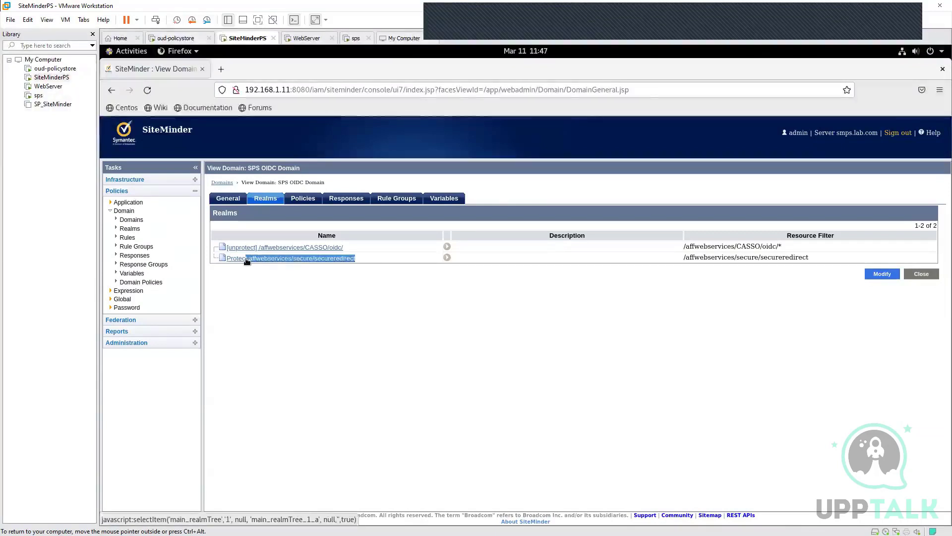
pyautogui.click(314, 299)
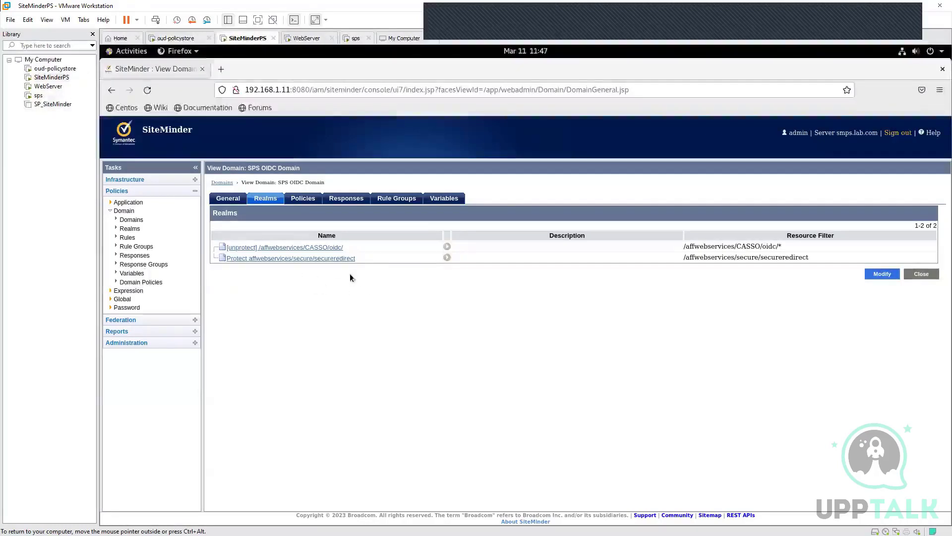
pyautogui.moveTo(373, 257); pyautogui.dragTo(256, 266)
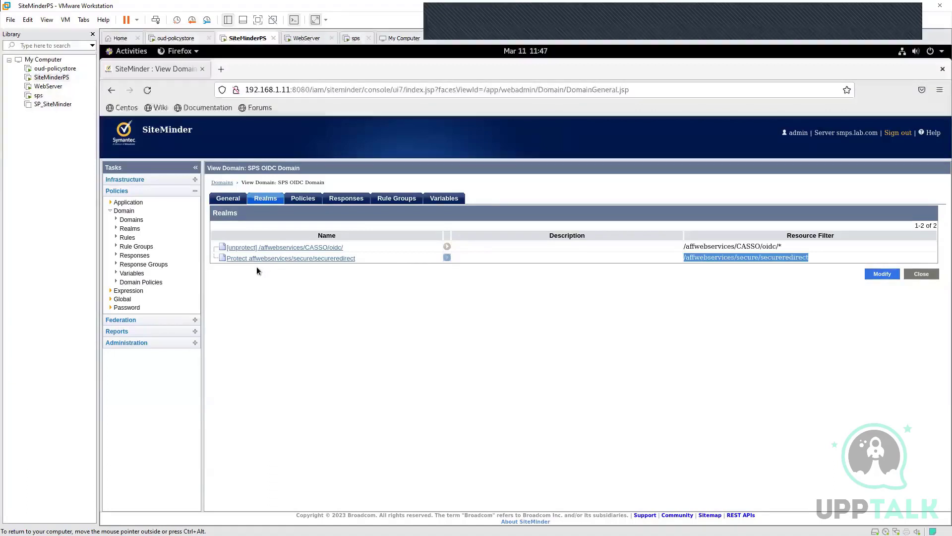
pyautogui.click(455, 276)
# - View the Protect affwebservices/secure/secureredirect realm and examine its rule actions and authentication scheme
pyautogui.click(447, 257)
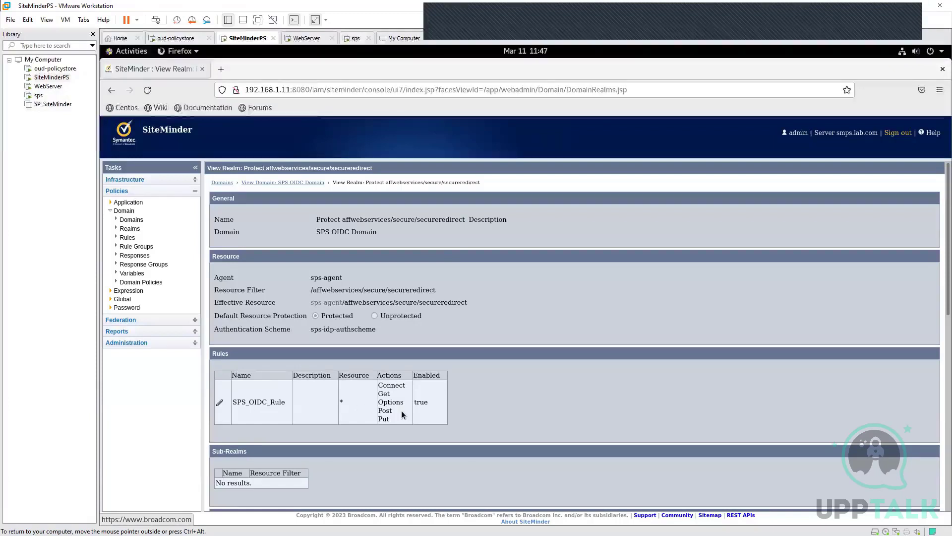
pyautogui.doubleClick(392, 386)
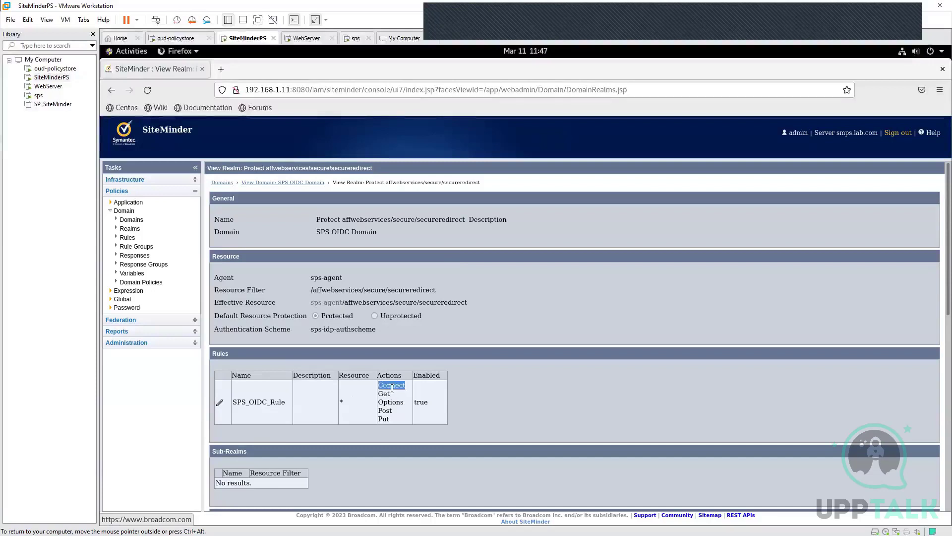
pyautogui.click(374, 332)
pyautogui.moveTo(378, 330); pyautogui.dragTo(307, 326)
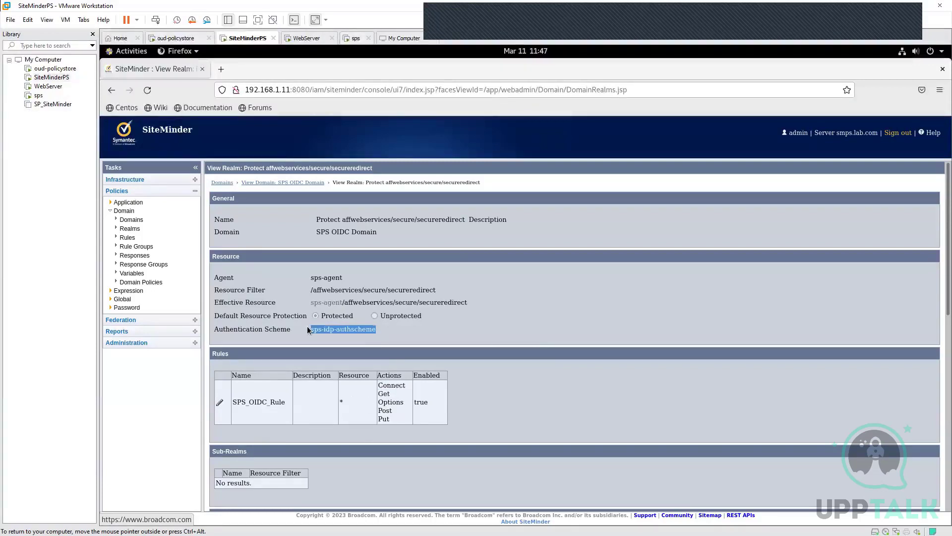
pyautogui.click(382, 334)
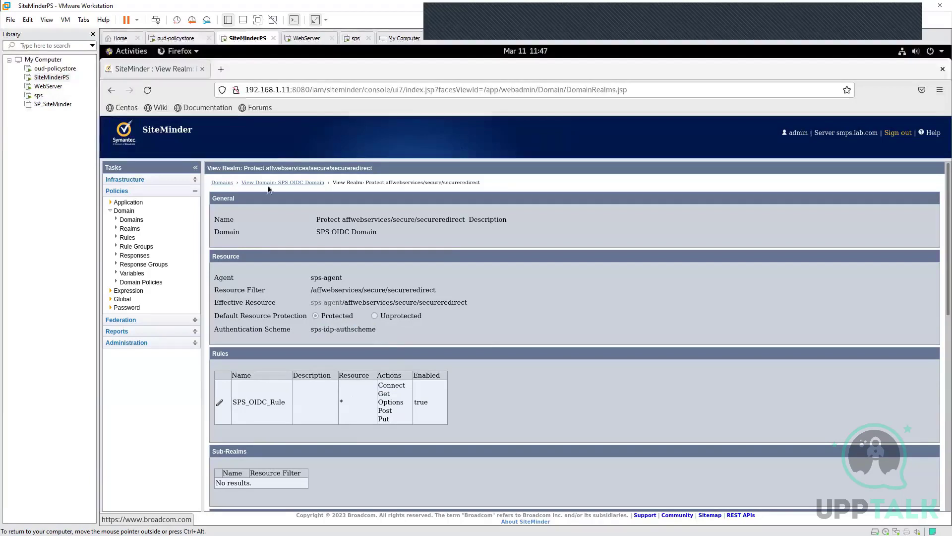
# - View the [unprotect] /affwebservices/CASSO/oidc/ realm, examine its resource filter, and return to the SPS OIDC Domain
pyautogui.click(291, 183)
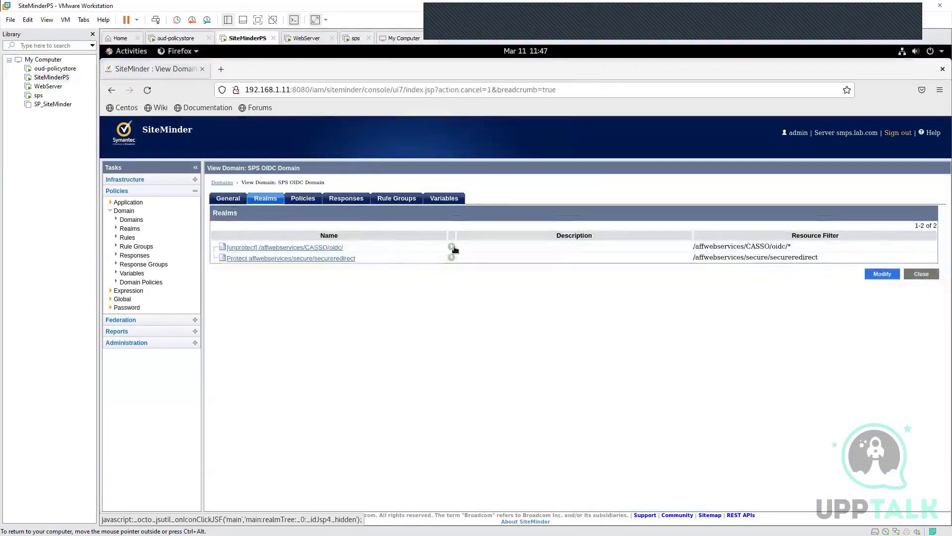
pyautogui.click(452, 247)
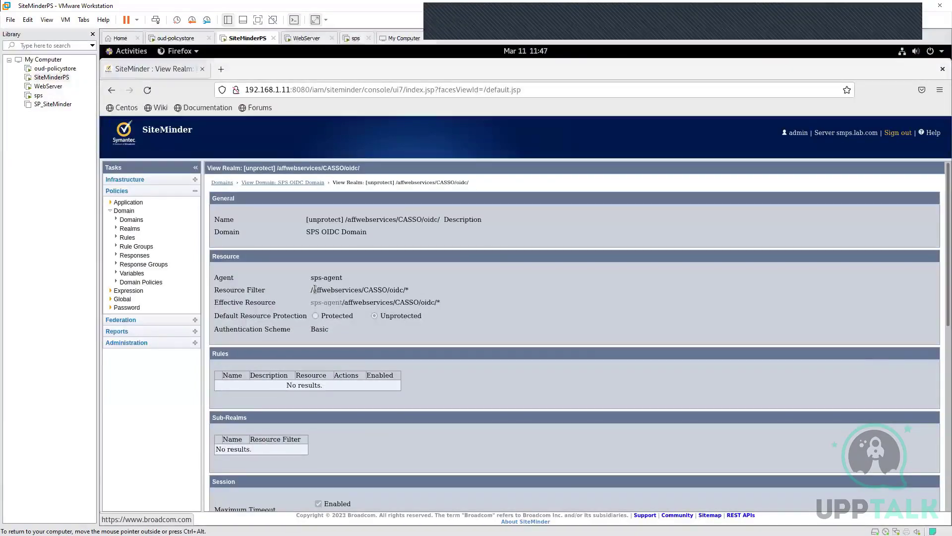
pyautogui.moveTo(313, 289); pyautogui.dragTo(406, 289)
pyautogui.click(465, 365)
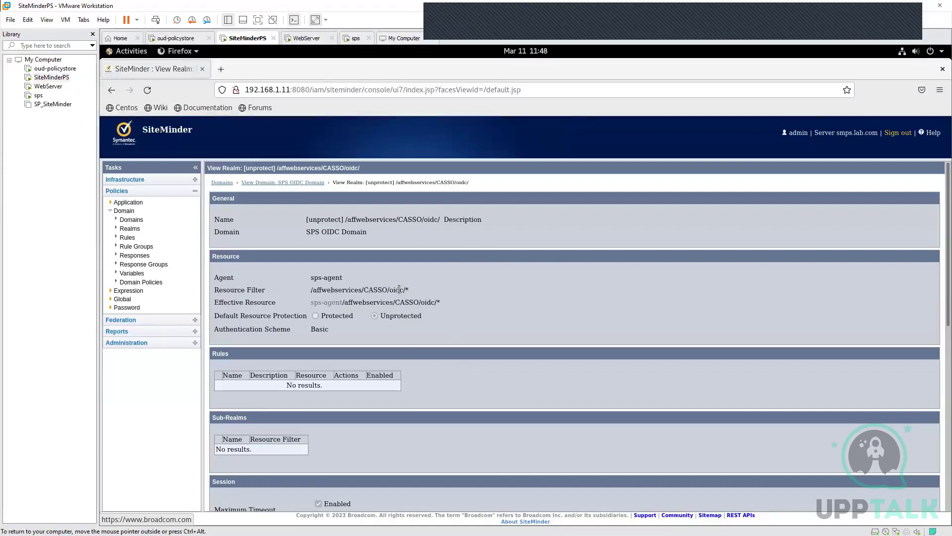
pyautogui.moveTo(407, 289); pyautogui.dragTo(311, 290)
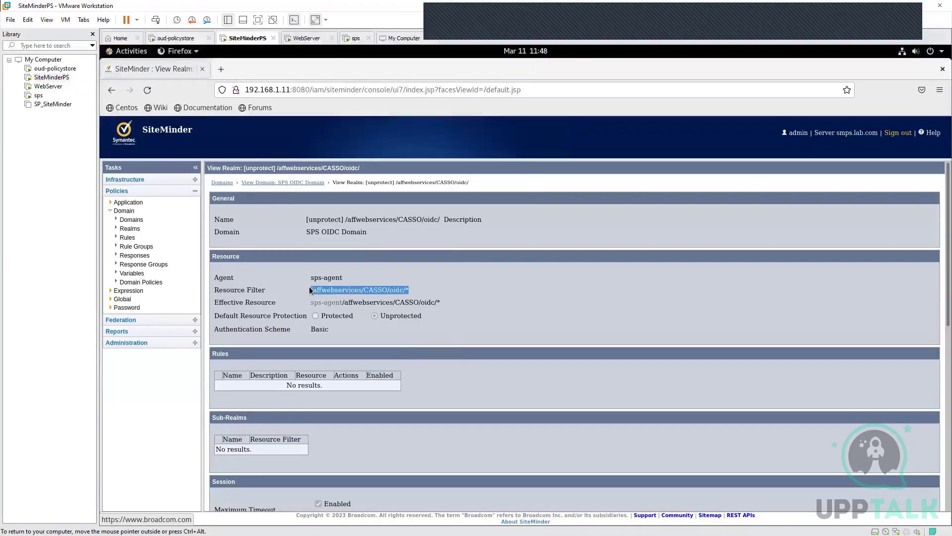
pyautogui.click(280, 182)
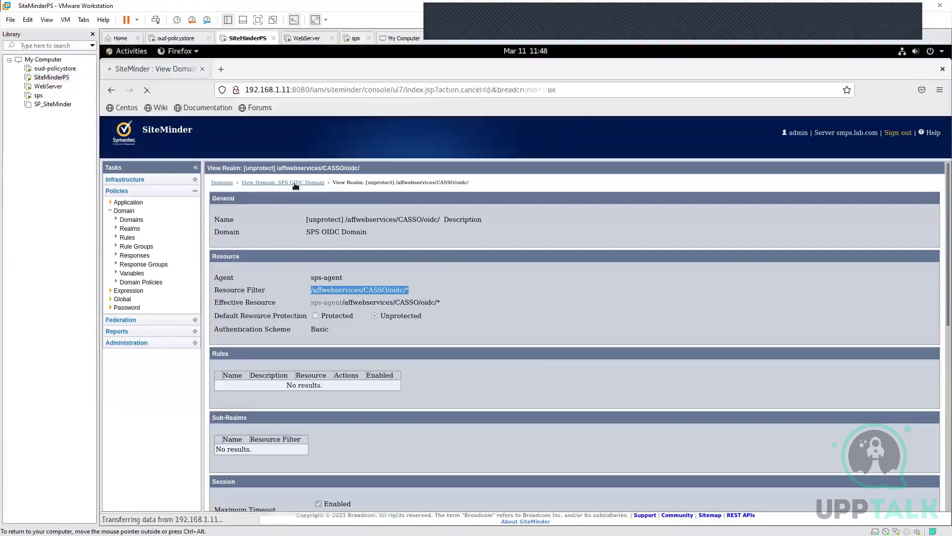
# - Open the sps-aco agent configuration object from the second page of Agent Configuration Objects
pyautogui.click(166, 179)
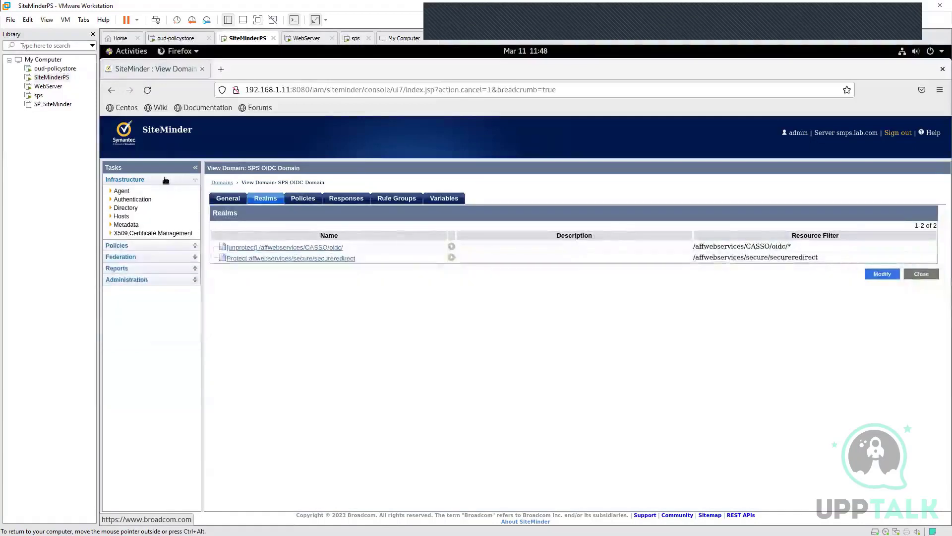
pyautogui.click(123, 192)
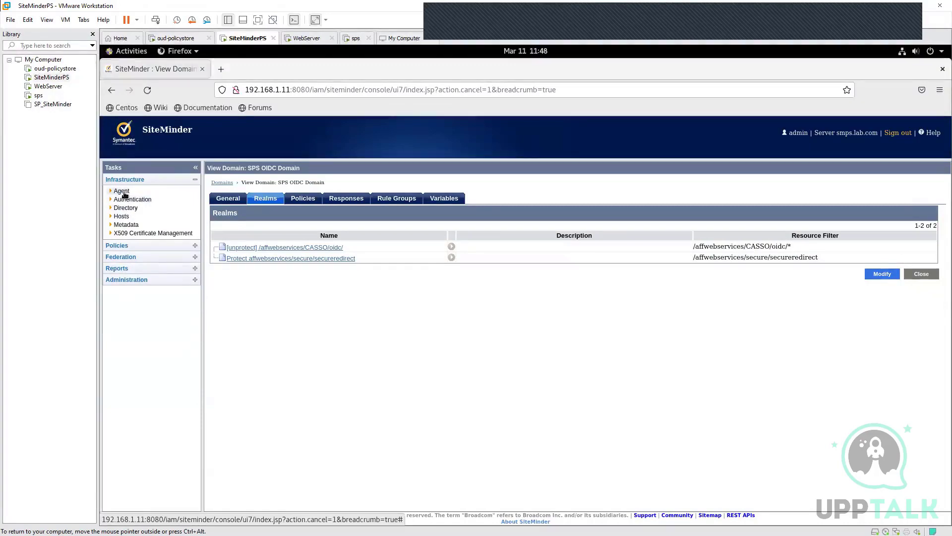
pyautogui.click(165, 217)
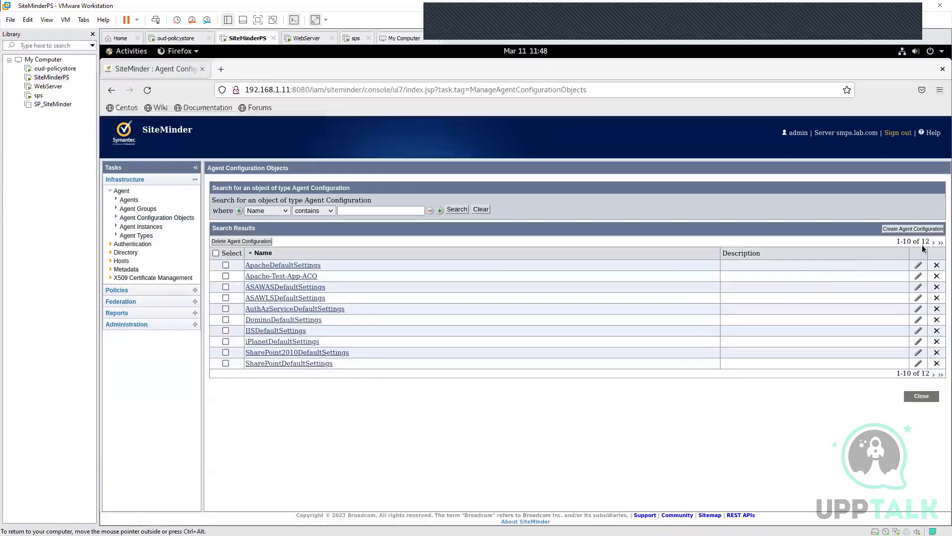
pyautogui.click(932, 243)
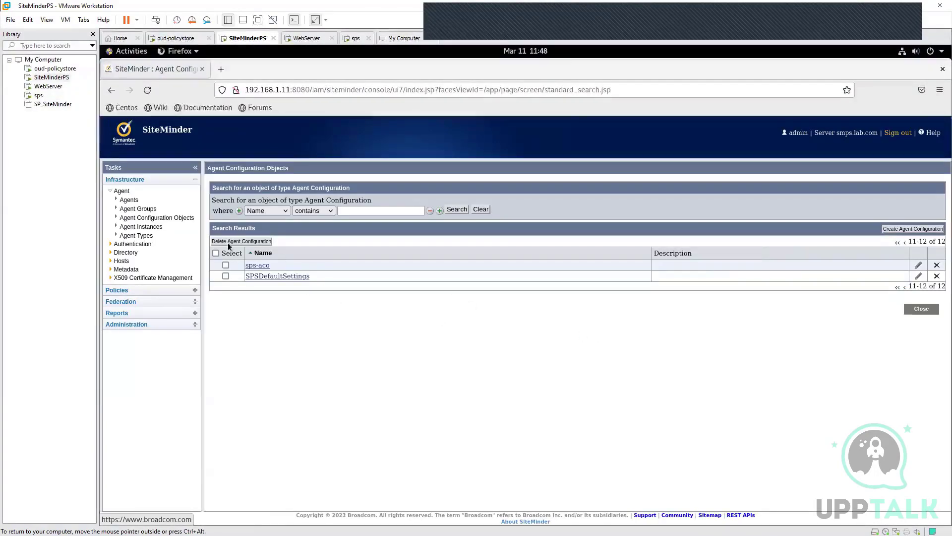
pyautogui.click(257, 265)
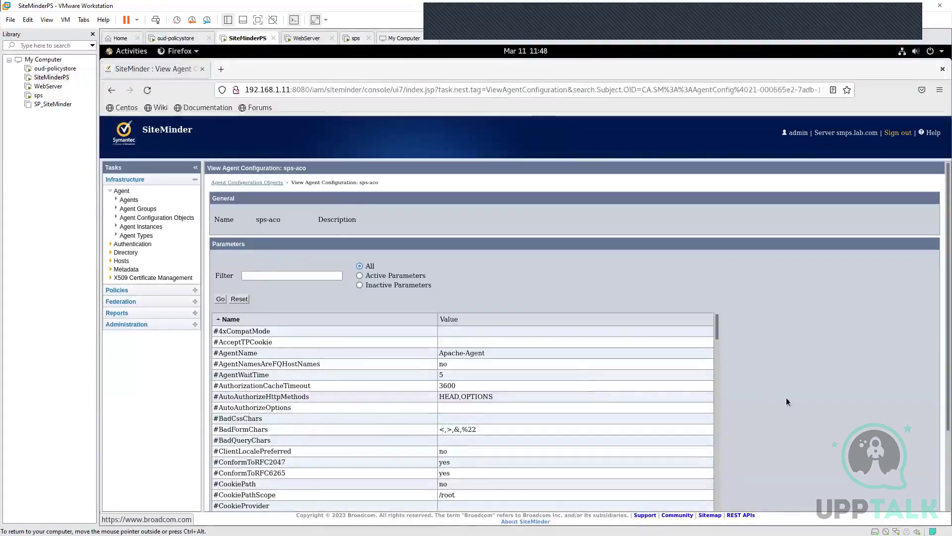
# - Find the CORSConfiguration parameter in the sps-aco parameter list
pyautogui.scroll(-2, 786, 402)
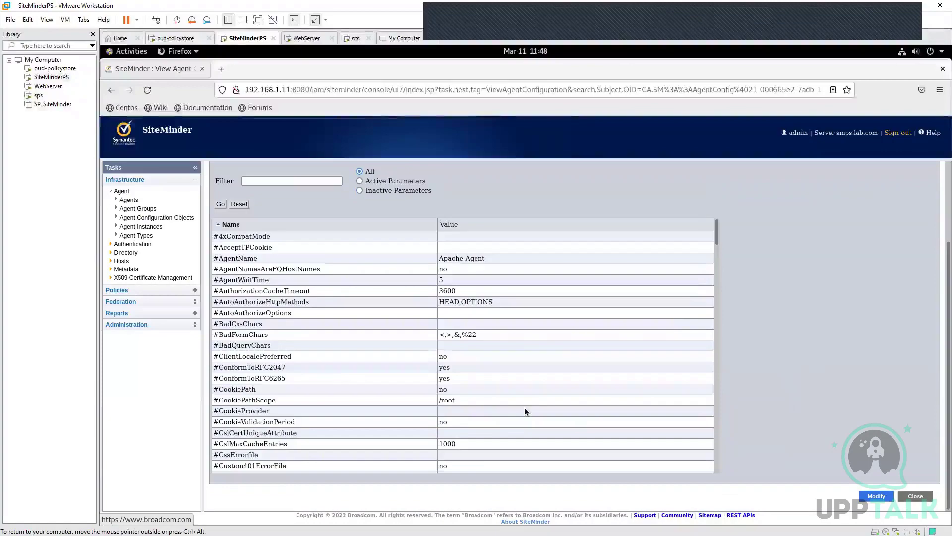
pyautogui.scroll(-5, 525, 408)
pyautogui.scroll(-15, 523, 406)
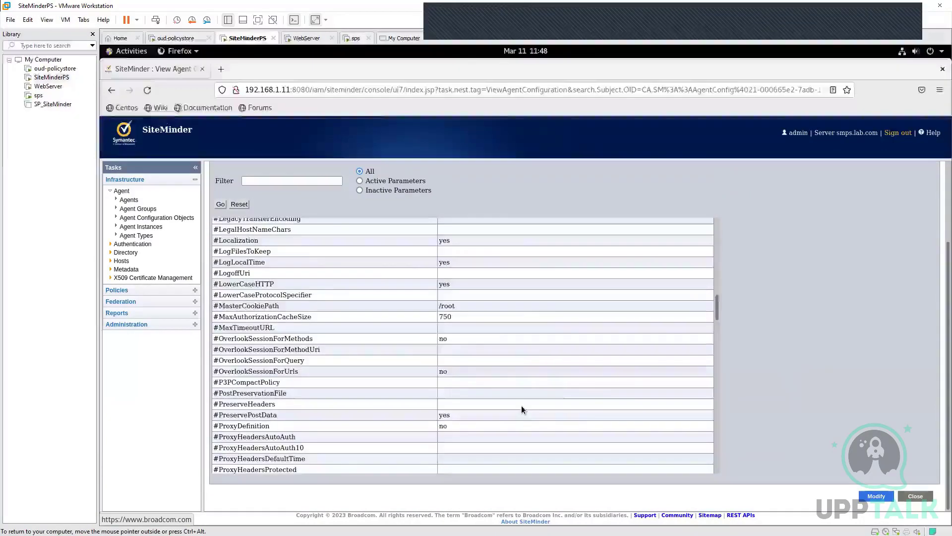
pyautogui.scroll(-4, 522, 406)
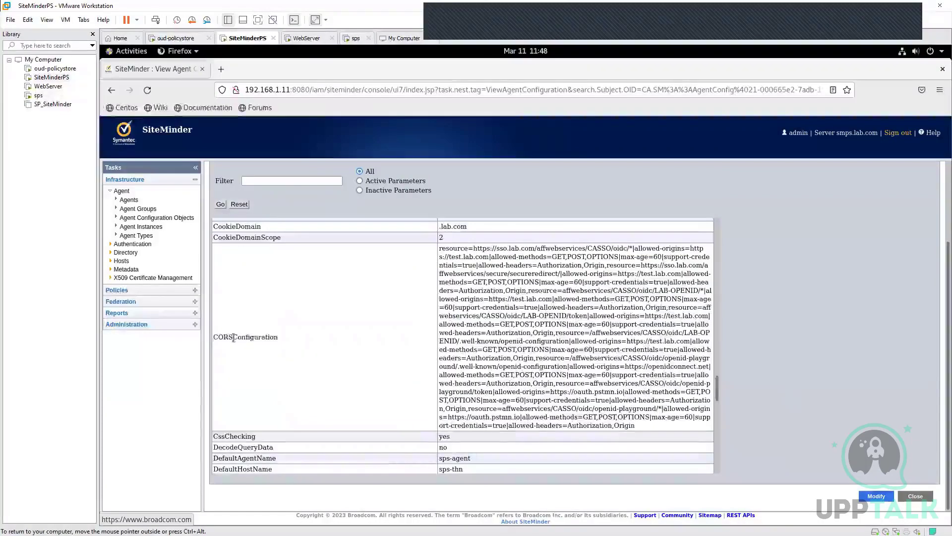
pyautogui.doubleClick(233, 338)
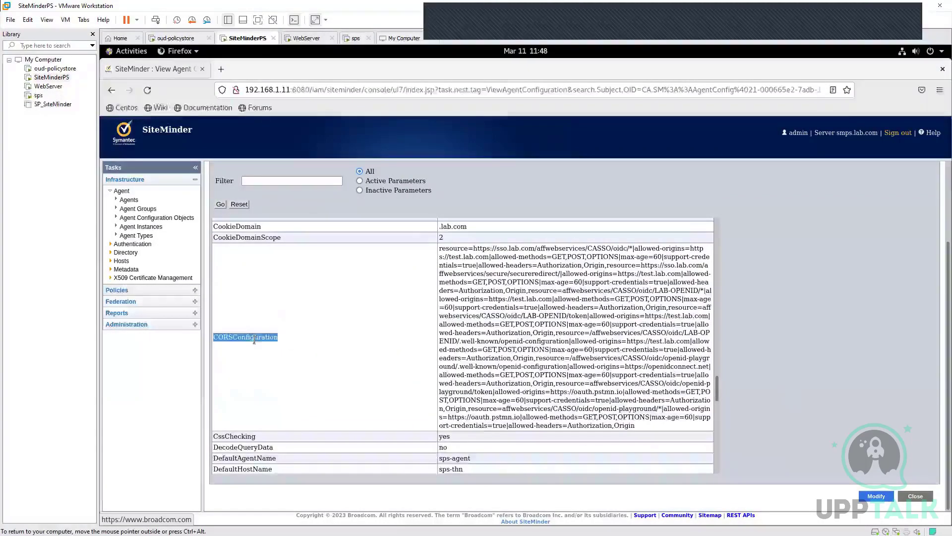
pyautogui.doubleClick(254, 339)
# - Switch sps-aco to modify mode and open the CORSConfiguration parameter for editing
pyautogui.click(876, 496)
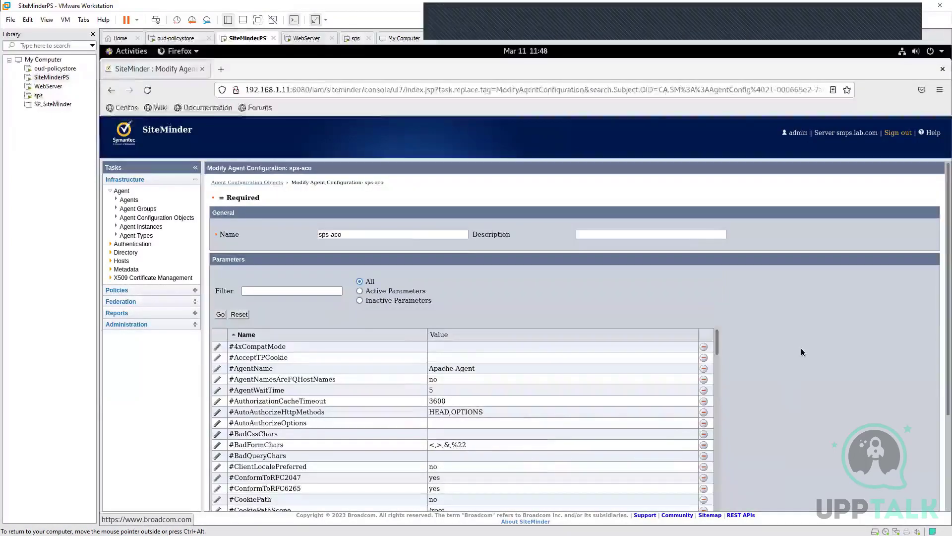
pyautogui.scroll(-3, 802, 352)
pyautogui.scroll(-10, 448, 356)
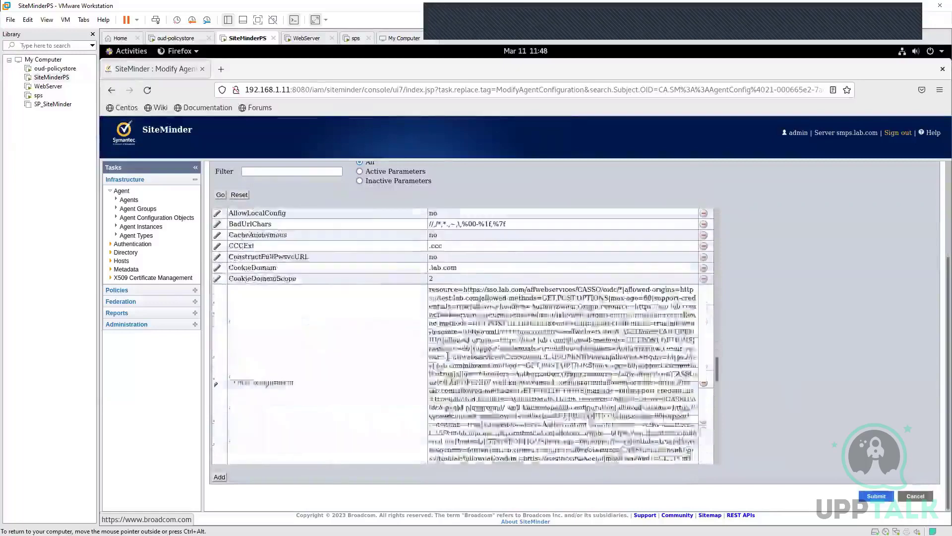
pyautogui.click(217, 332)
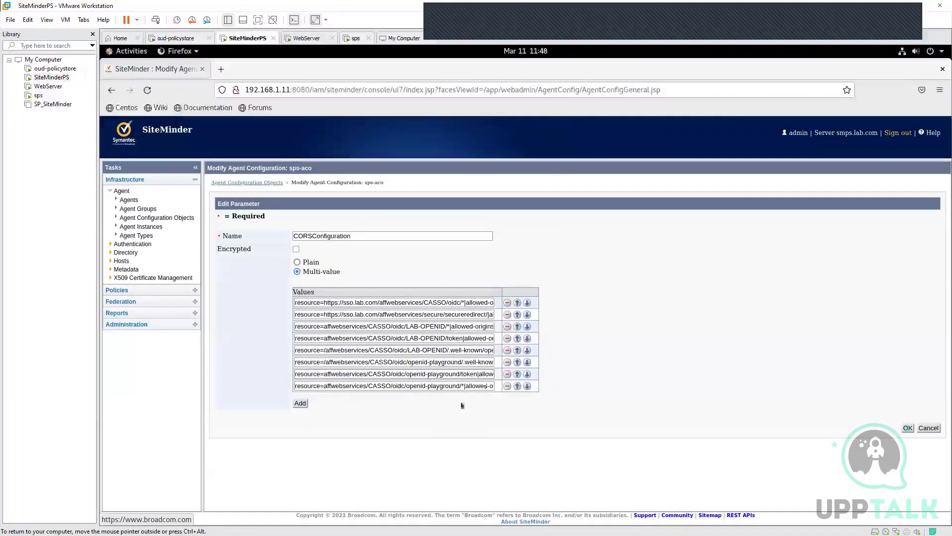
# - Read through the first CORSConfiguration value to its end, checking the resource, allowed origins, methods, max age, credentials and headers
pyautogui.click(340, 303)
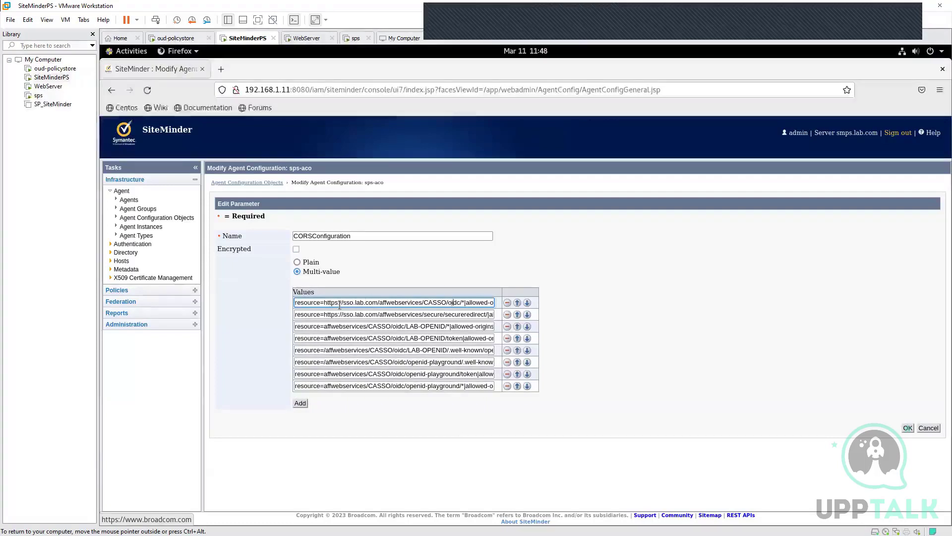
pyautogui.press('Right')
pyautogui.press('Right')
pyautogui.press('Right')
pyautogui.press('Right')
pyautogui.press('Right')
pyautogui.press('Right')
pyautogui.press('Right')
pyautogui.press('Right')
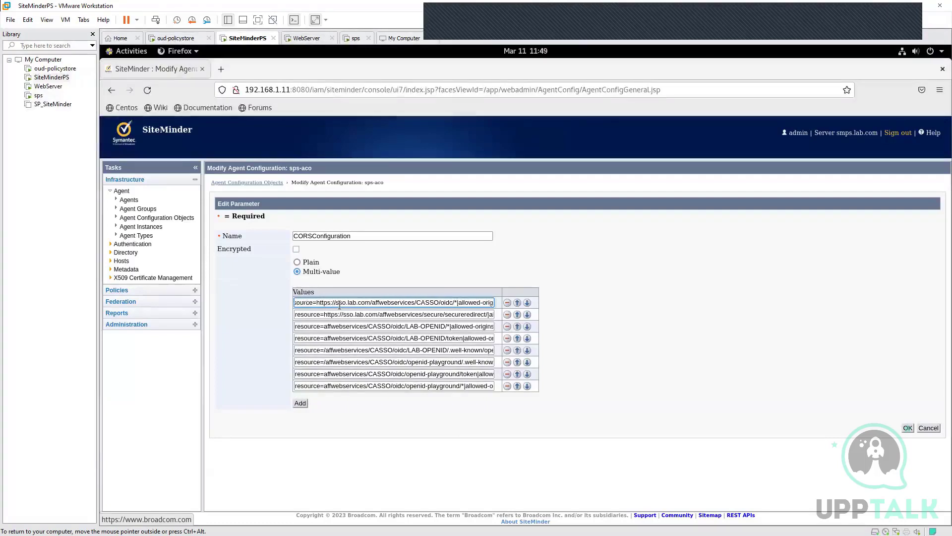
pyautogui.press('Right')
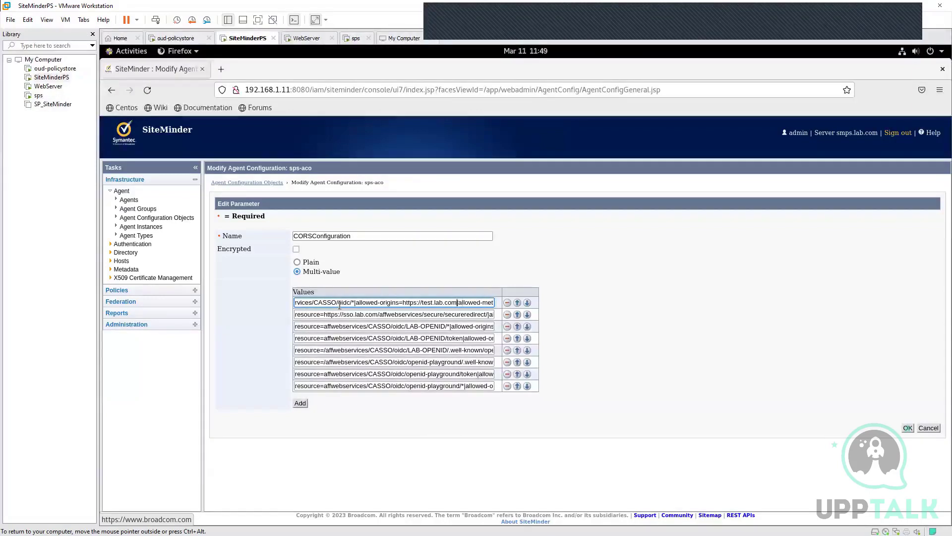
pyautogui.press('Left')
pyautogui.press('Left')
pyautogui.press('Left')
pyautogui.press('Left')
pyautogui.press('Left')
pyautogui.press('Left')
pyautogui.press('Left')
pyautogui.press('Left')
pyautogui.press('Left')
pyautogui.press('Left')
pyautogui.press('Left')
pyautogui.press('Left')
pyautogui.press('Right')
pyautogui.press('Right')
pyautogui.press('Right')
pyautogui.press('Right')
pyautogui.press('Right')
pyautogui.press('Right')
pyautogui.press('Right')
pyautogui.press('Right')
pyautogui.press('Right')
pyautogui.press('Right')
pyautogui.press('Right')
pyautogui.press('Right')
pyautogui.press('Right')
pyautogui.press('Right')
pyautogui.press('Right')
pyautogui.press('Right')
pyautogui.press('Right')
pyautogui.press('Right')
pyautogui.press('Right')
pyautogui.press('Right')
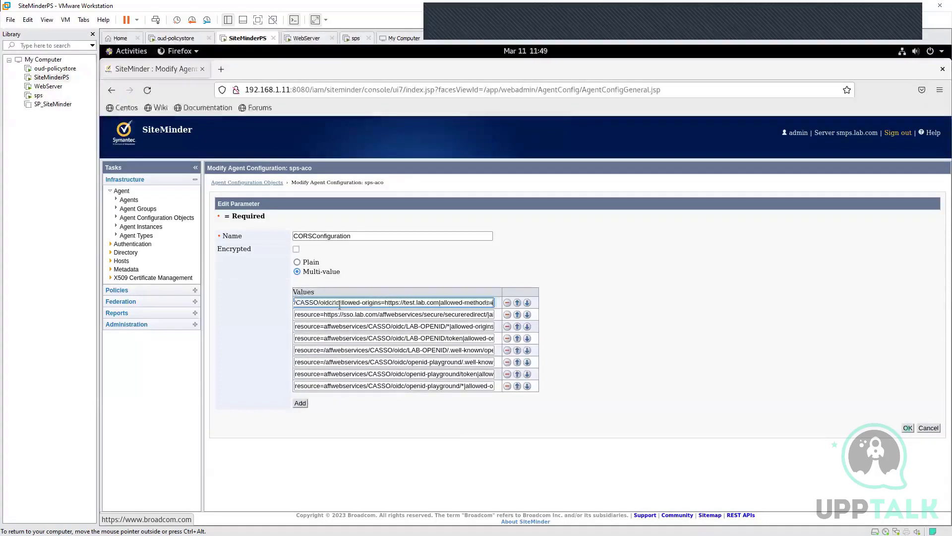
pyautogui.press('Right')
pyautogui.press('Right')
pyautogui.press('Right')
pyautogui.press('Right')
pyautogui.press('Right')
pyautogui.press('Right')
pyautogui.press('Right')
pyautogui.press('Right')
pyautogui.press('Right')
pyautogui.press('Right')
pyautogui.press('Right')
pyautogui.press('Right')
pyautogui.press('Right')
pyautogui.press('Right')
pyautogui.press('Right')
pyautogui.press('Right')
pyautogui.press('Right')
pyautogui.press('Right')
pyautogui.press('Right')
pyautogui.press('Right')
pyautogui.press('Right')
pyautogui.press('Right')
pyautogui.press('Right')
pyautogui.press('Right')
pyautogui.press('Right')
pyautogui.press('Right')
pyautogui.press('Right')
pyautogui.press('Right')
pyautogui.press('Right')
pyautogui.press('Right')
pyautogui.press('Right')
pyautogui.press('Right')
pyautogui.press('Right')
pyautogui.press('Right')
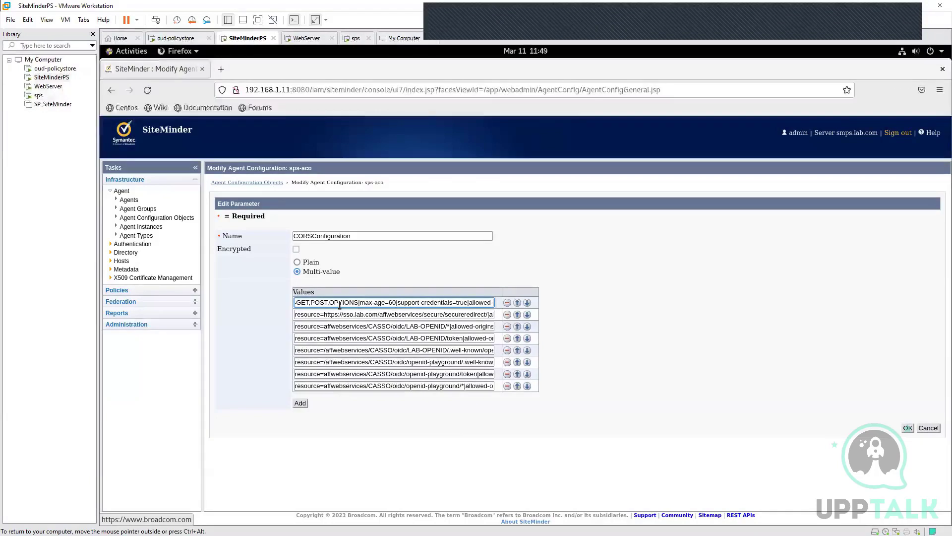
pyautogui.press('Right')
pyautogui.press('Right')
pyautogui.press('Right')
pyautogui.press('Right')
pyautogui.press('Right')
pyautogui.press('Right')
pyautogui.press('Right')
pyautogui.press('Right')
pyautogui.press('Right')
pyautogui.press('Right')
pyautogui.press('Right')
pyautogui.press('Right')
pyautogui.press('Right')
pyautogui.press('Right')
pyautogui.press('Right')
pyautogui.press('Right')
pyautogui.press('Right')
pyautogui.press('Right')
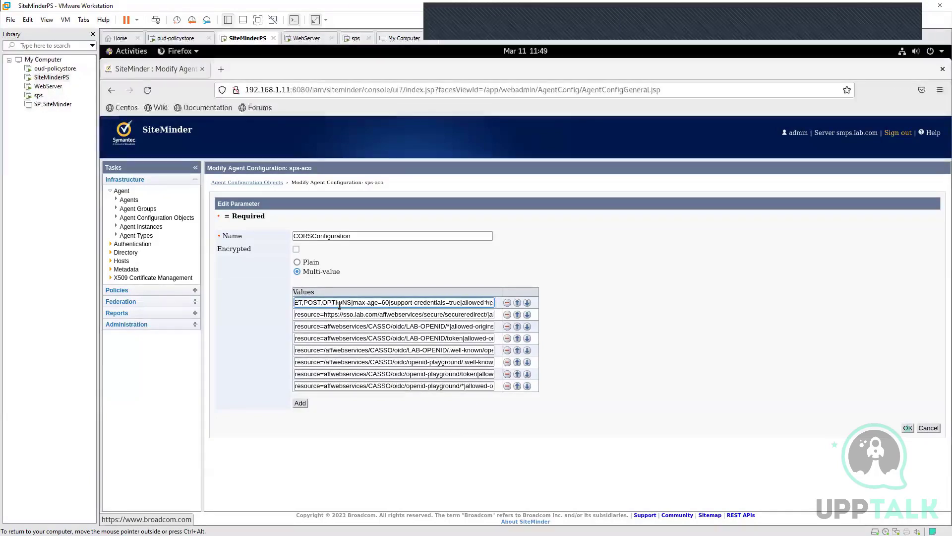
pyautogui.press('Right')
pyautogui.press('Right')
pyautogui.press('Right')
pyautogui.press('Right')
pyautogui.press('Right')
pyautogui.press('Right')
pyautogui.press('Right')
pyautogui.press('Right')
pyautogui.press('Right')
pyautogui.press('Right')
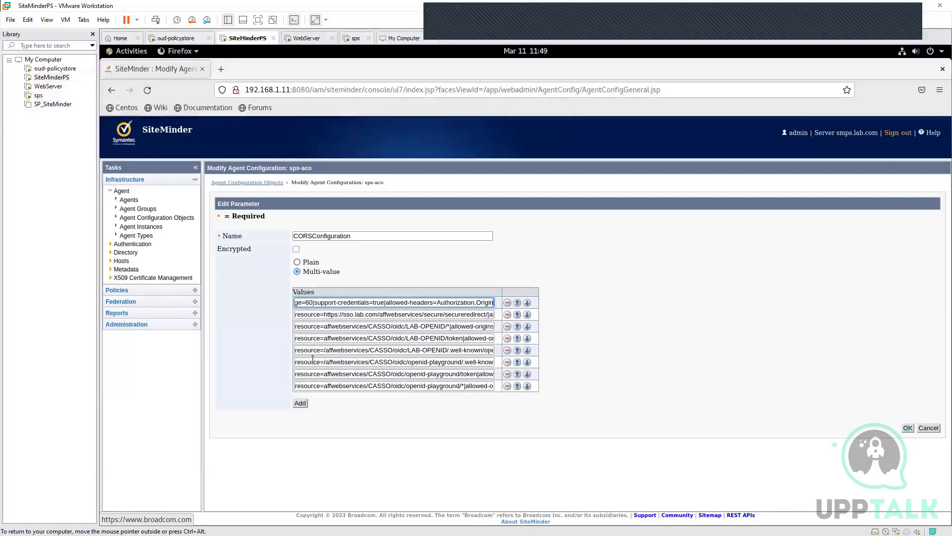
# - Read through the second CORSConfiguration value, checking the secureredirect resource and its allowed origins
pyautogui.click(339, 315)
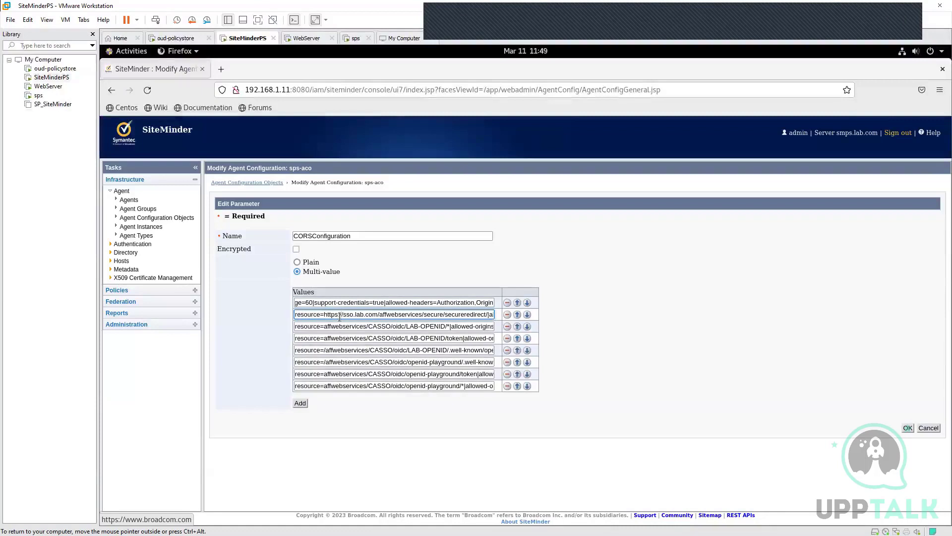
pyautogui.press('Right')
pyautogui.press('Right')
pyautogui.press('Right')
pyautogui.press('Right')
pyautogui.press('Right')
pyautogui.press('Right')
pyautogui.press('Right')
pyautogui.press('Right')
pyautogui.press('Right')
pyautogui.press('Right')
pyautogui.press('Right')
pyautogui.press('Right')
pyautogui.press('Right')
pyautogui.press('Right')
pyautogui.press('Right')
pyautogui.press('Right')
pyautogui.press('Right')
pyautogui.press('Right')
pyautogui.press('Right')
pyautogui.press('Right')
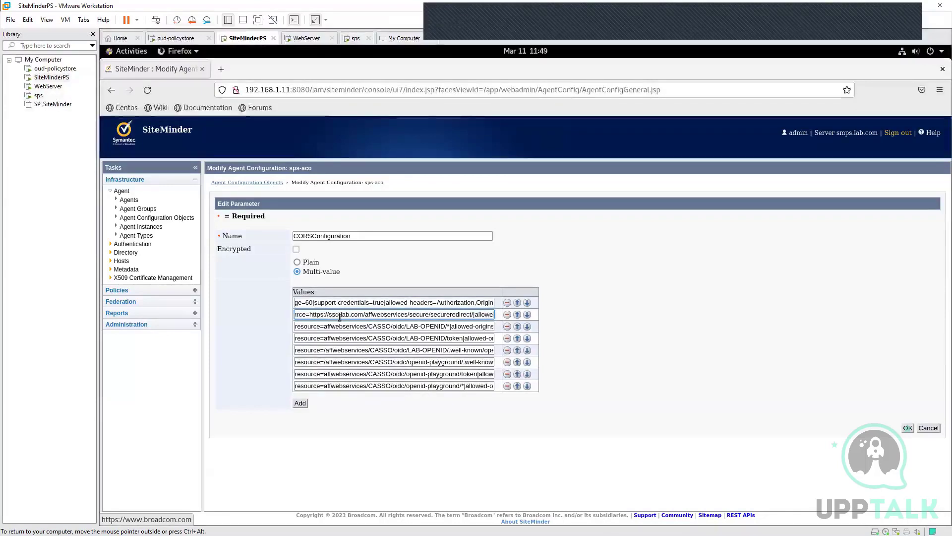
pyautogui.press('Right')
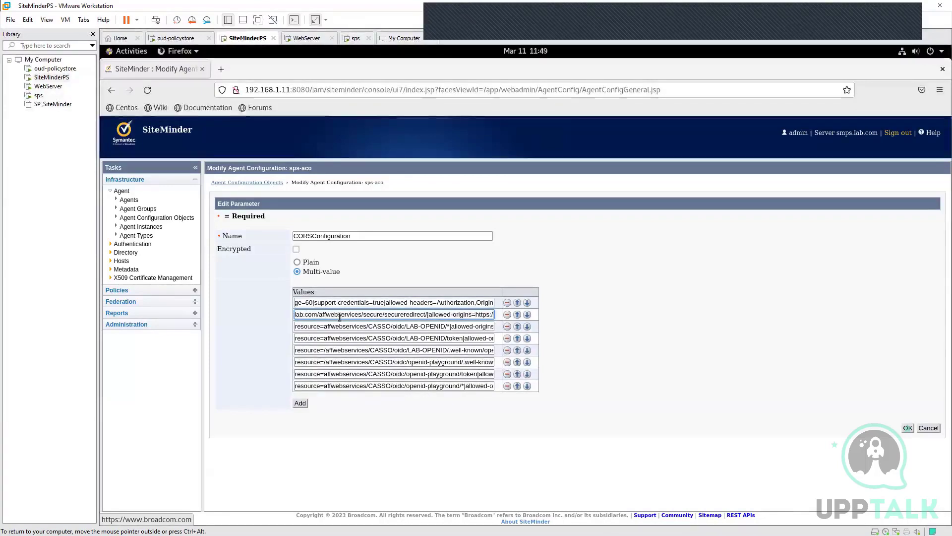
# - Examine the three CORSConfiguration values for the LAB-OPENID resources: the wildcard, token and .well-known paths
pyautogui.click(414, 328)
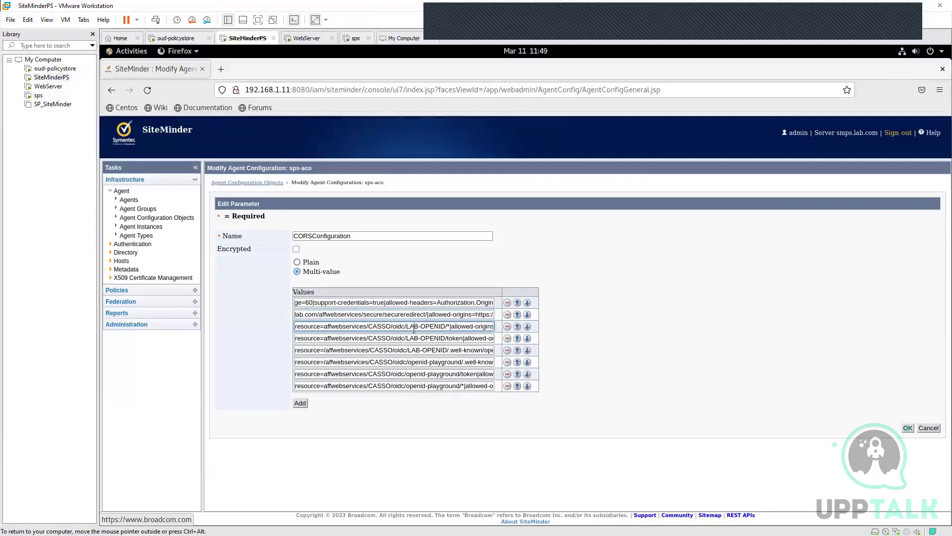
pyautogui.press('Right')
pyautogui.press('Right')
pyautogui.press('Right')
pyautogui.click(461, 339)
pyautogui.click(471, 350)
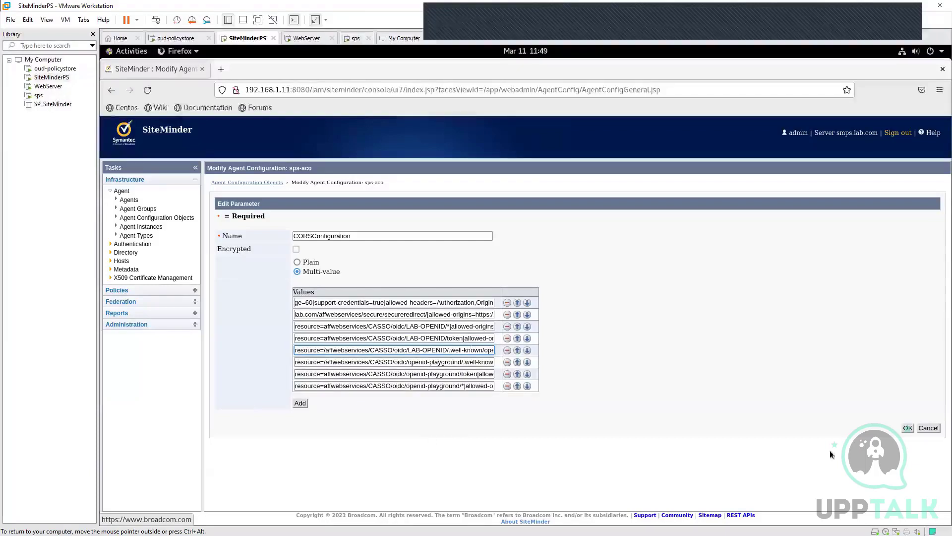
# - Cancel the CORSConfiguration parameter edit and leave the sps-aco modification without submitting changes
pyautogui.click(926, 430)
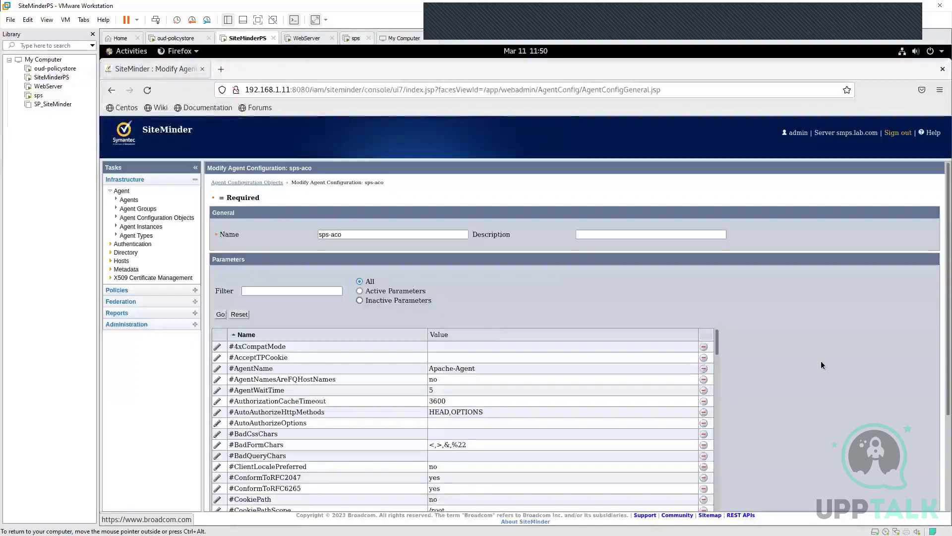
pyautogui.scroll(-3, 821, 365)
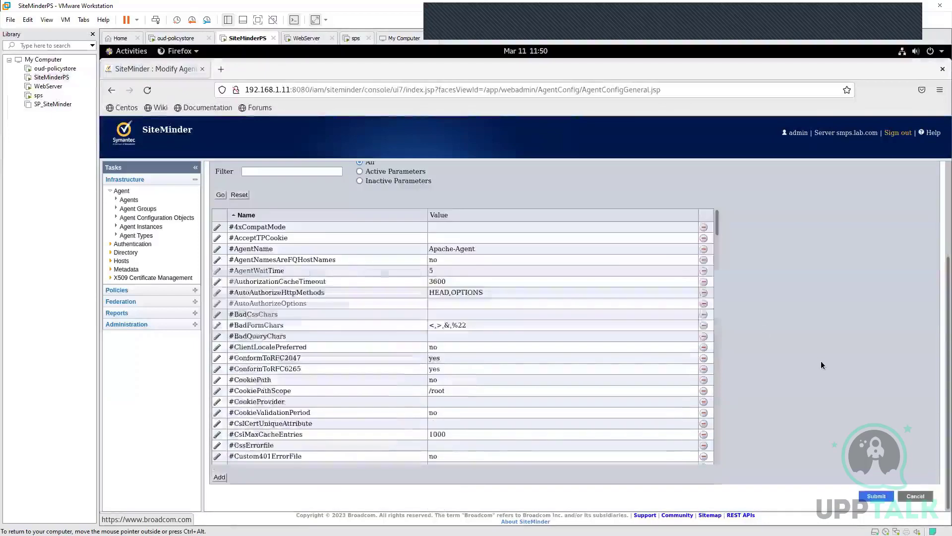
pyautogui.click(917, 500)
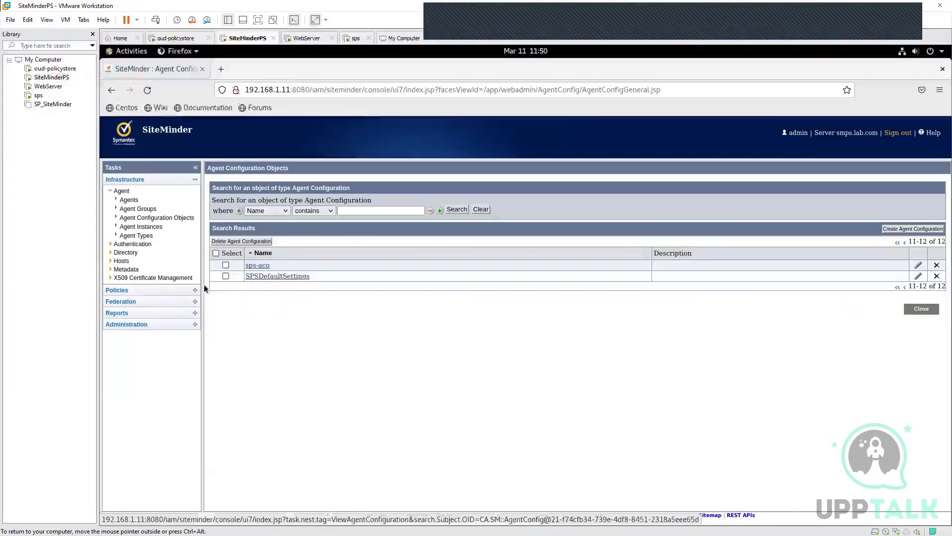
# - Open the LAB-OPENID client from the OpenID Connect clients under Federation
pyautogui.click(141, 301)
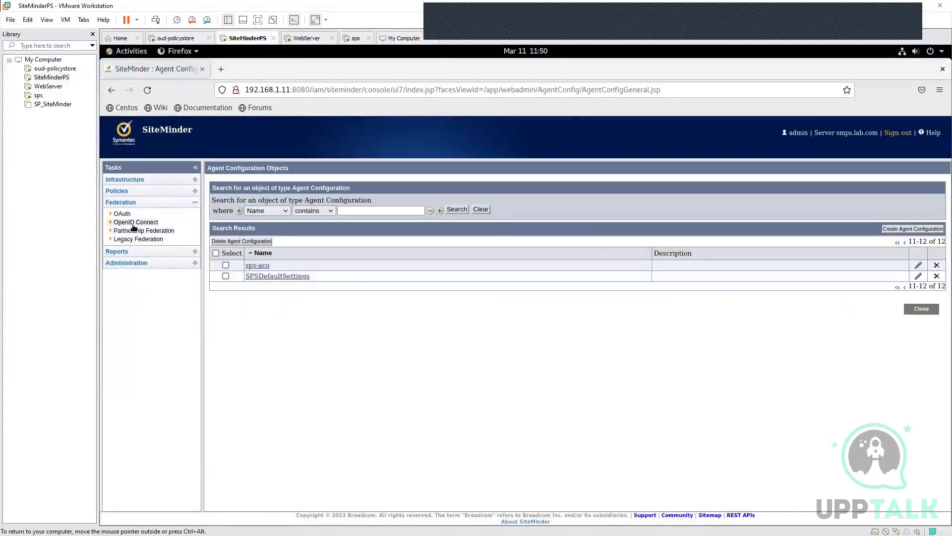
pyautogui.click(135, 222)
pyautogui.click(130, 232)
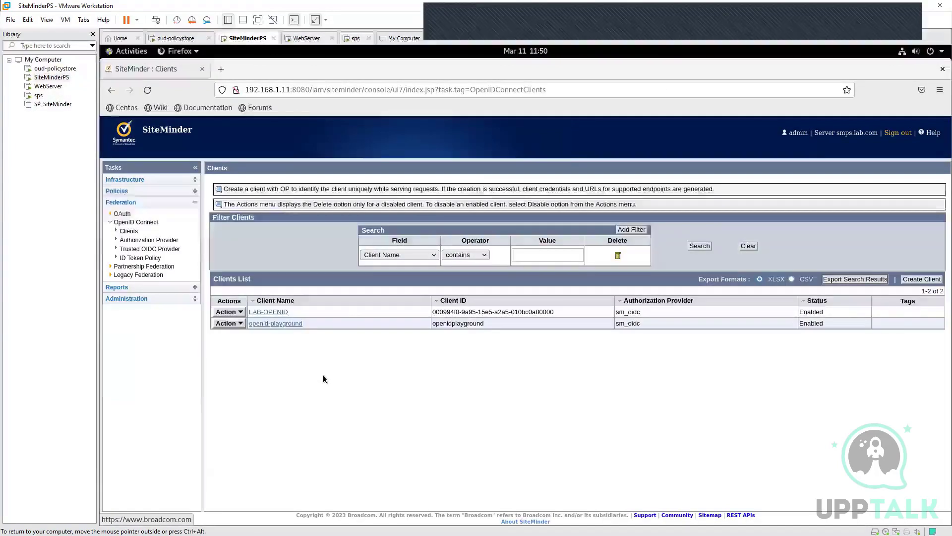
pyautogui.click(280, 313)
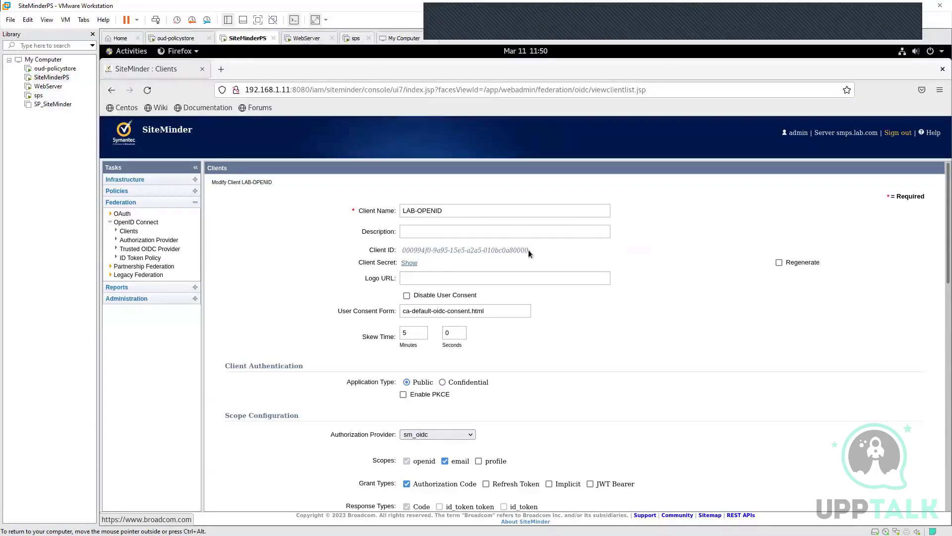
# - Reveal the LAB-OPENID client secret and examine it together with the client ID
pyautogui.moveTo(528, 249); pyautogui.dragTo(405, 252)
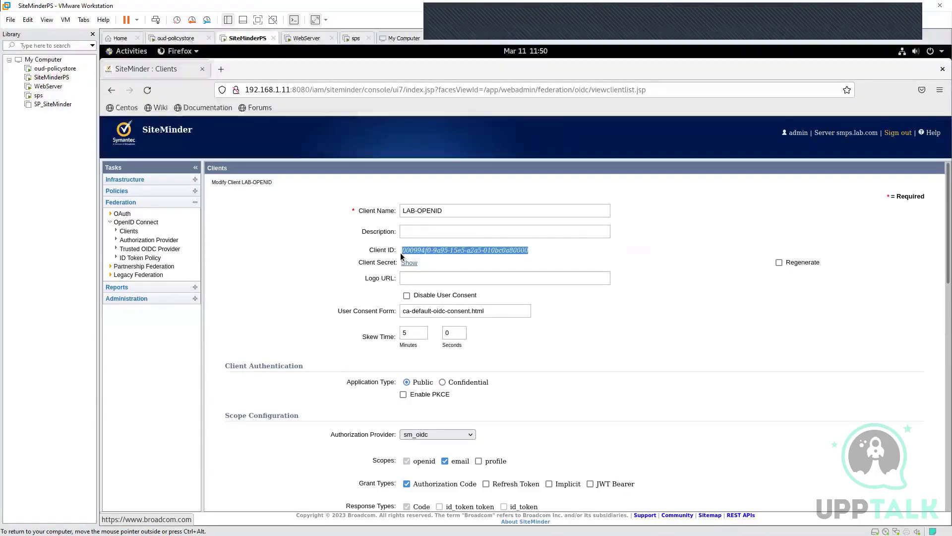
pyautogui.click(709, 368)
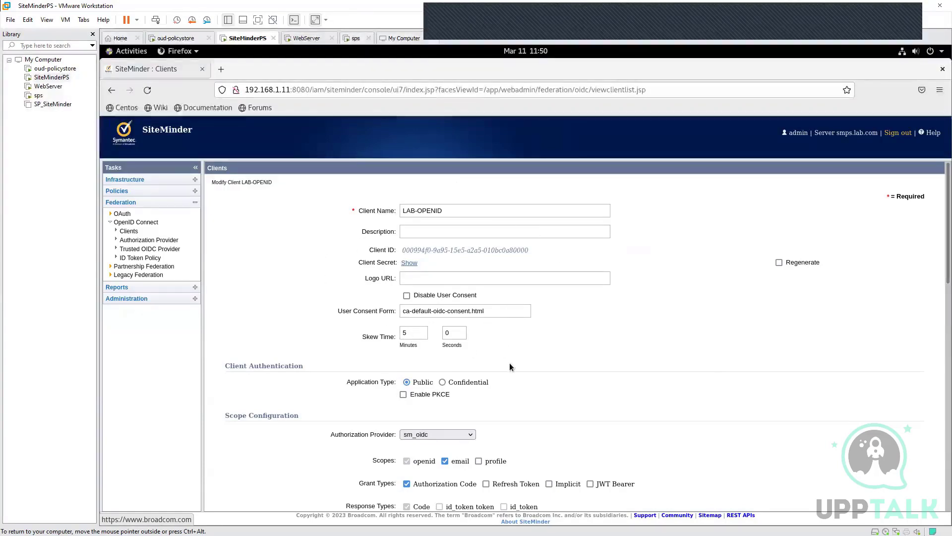
pyautogui.click(413, 264)
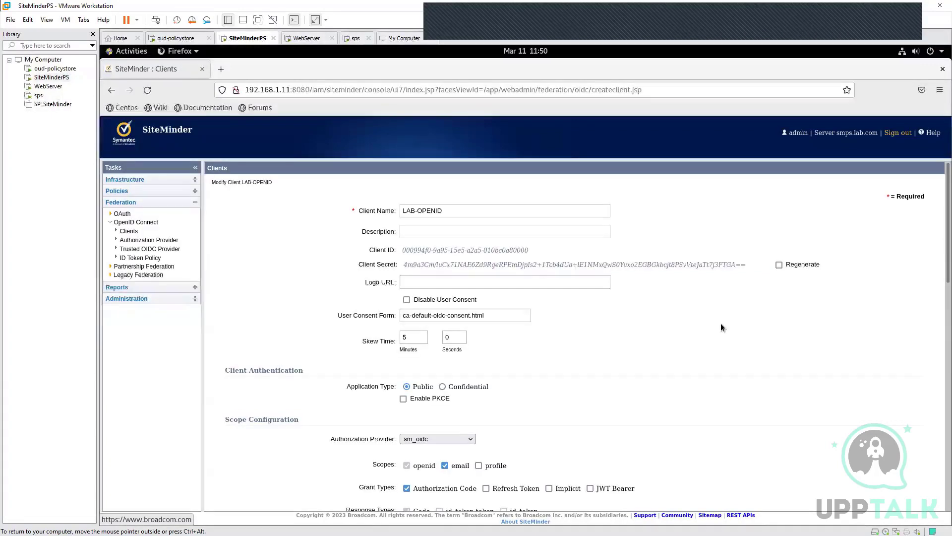
pyautogui.moveTo(749, 267); pyautogui.dragTo(403, 264)
pyautogui.moveTo(528, 248); pyautogui.dragTo(404, 265)
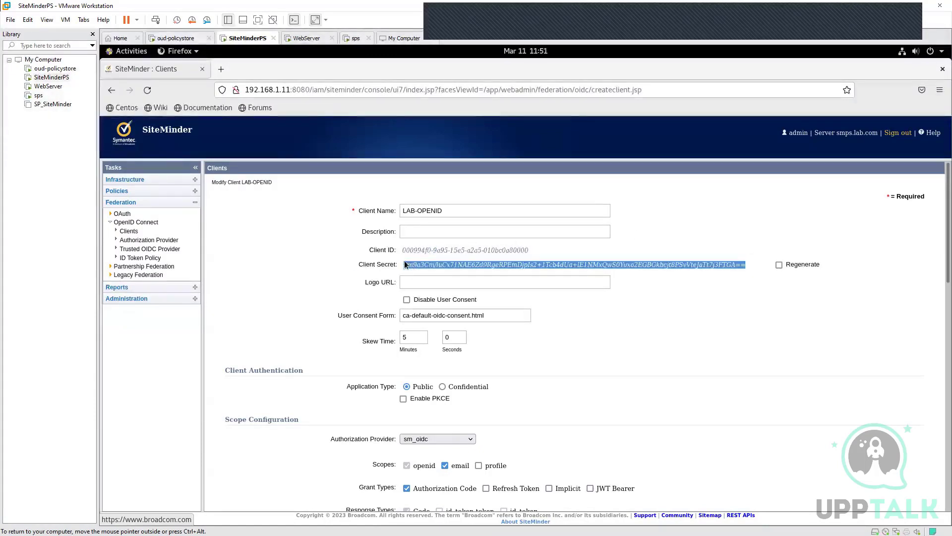
pyautogui.click(637, 322)
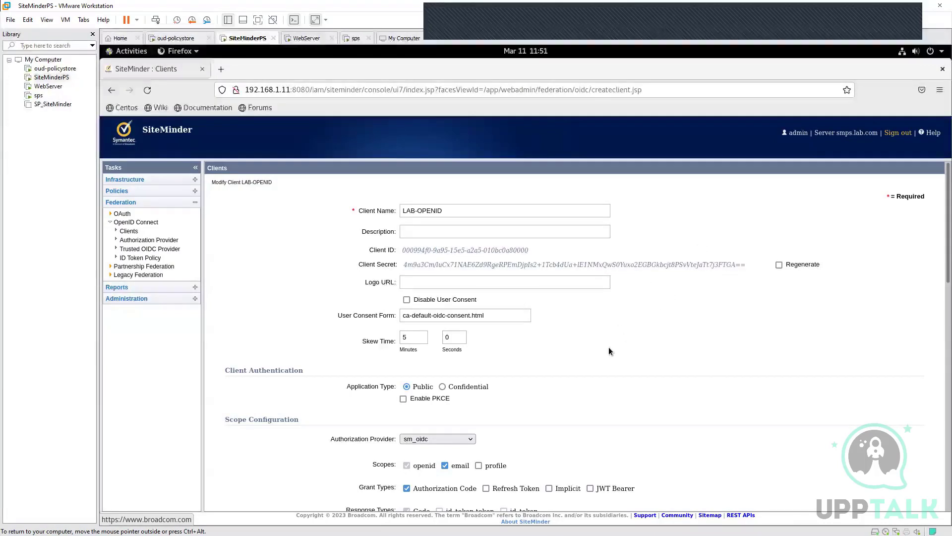
# - Examine the User Consent Form setting of the LAB-OPENID client and its consent page file name
pyautogui.scroll(-2, 609, 349)
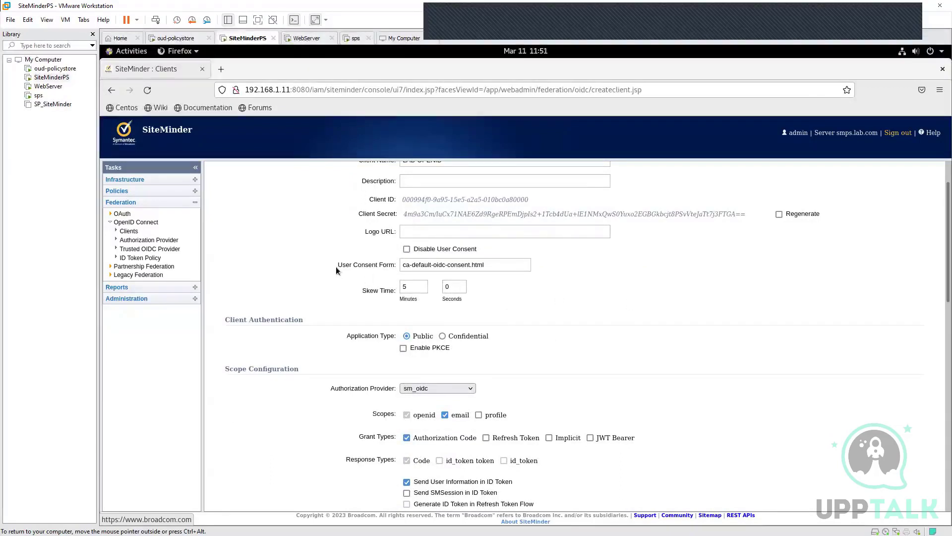
pyautogui.moveTo(335, 264); pyautogui.dragTo(395, 266)
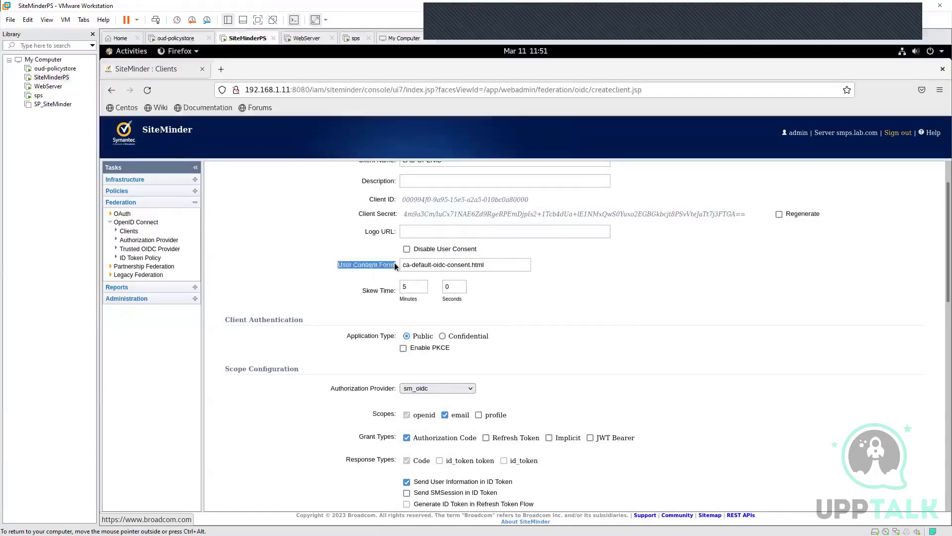
pyautogui.click(605, 289)
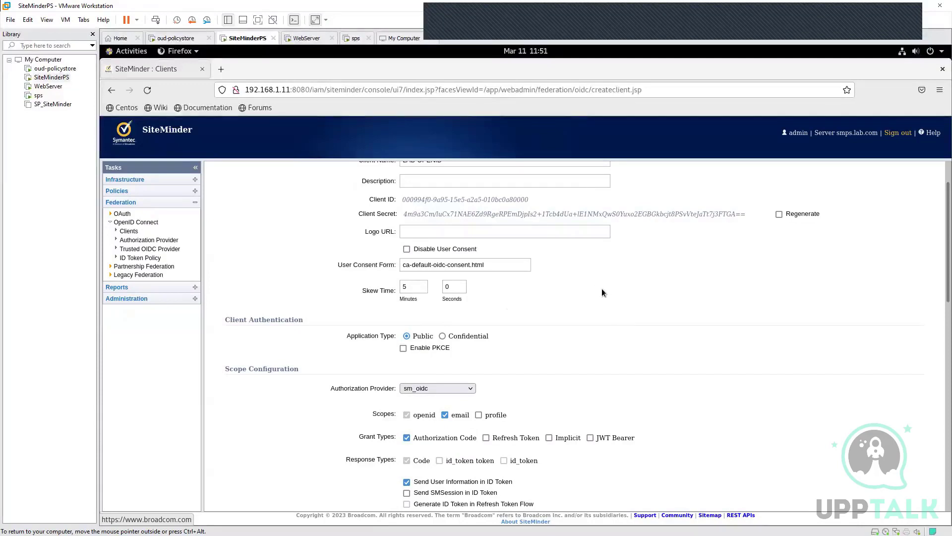
pyautogui.click(495, 263)
pyautogui.tripleClick(442, 264)
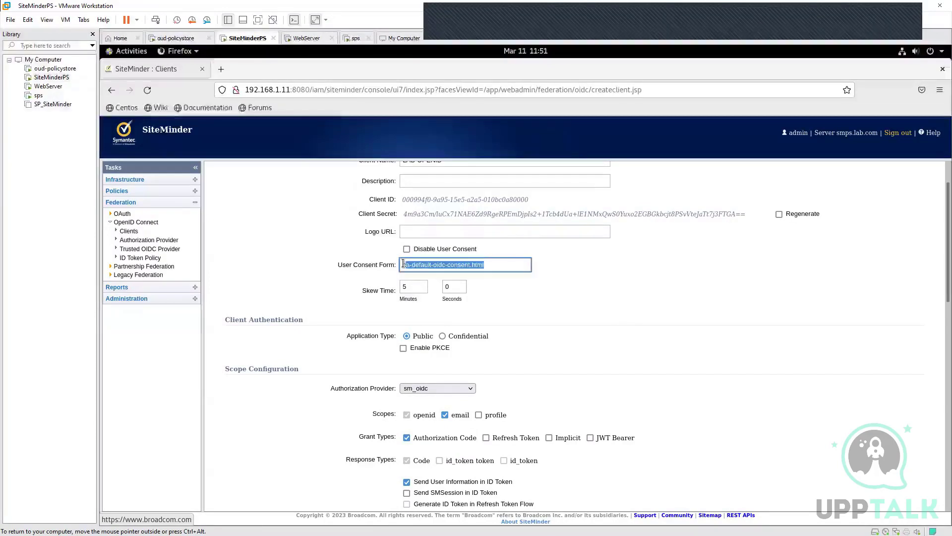
pyautogui.click(594, 296)
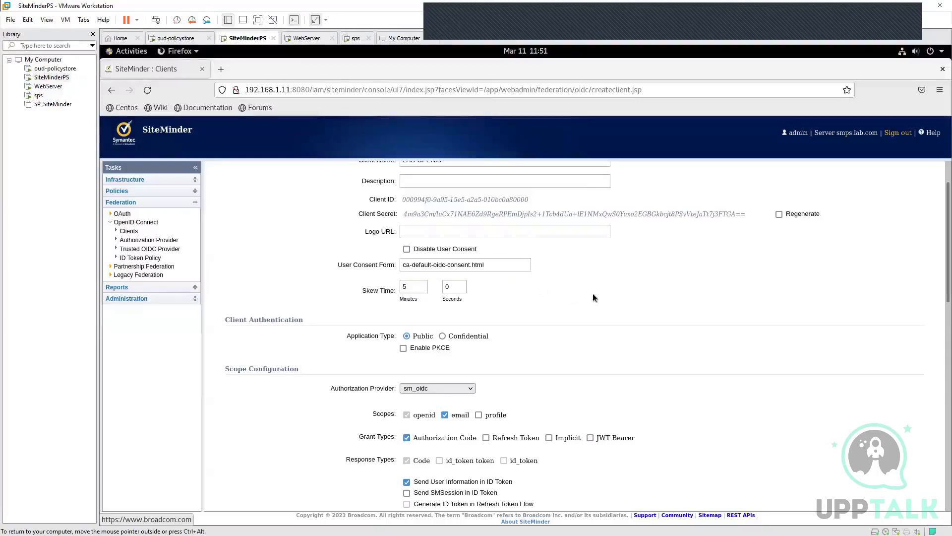
pyautogui.click(496, 265)
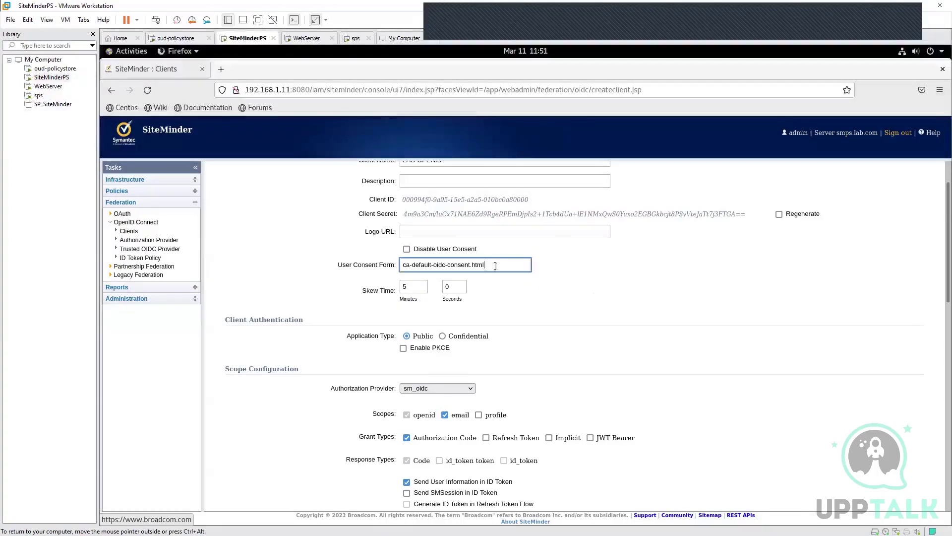
pyautogui.tripleClick(496, 264)
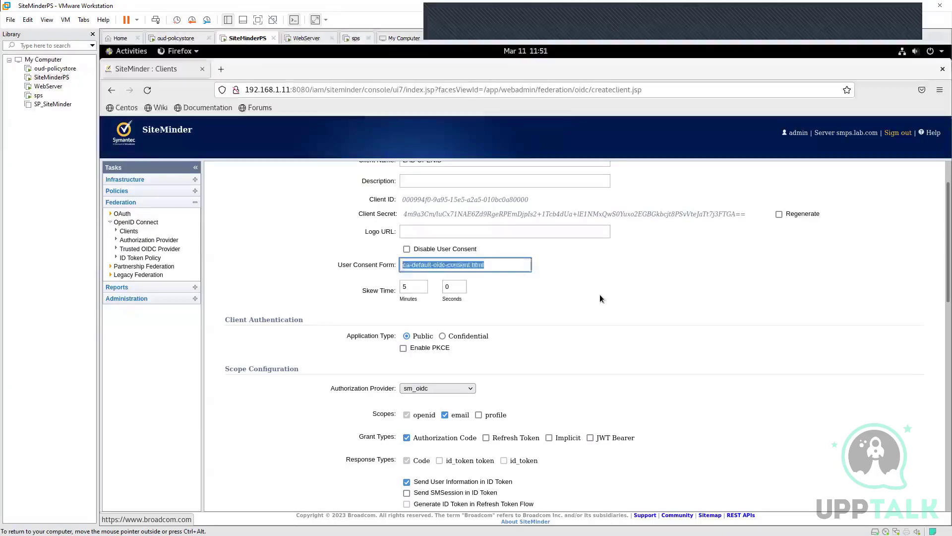
pyautogui.click(599, 296)
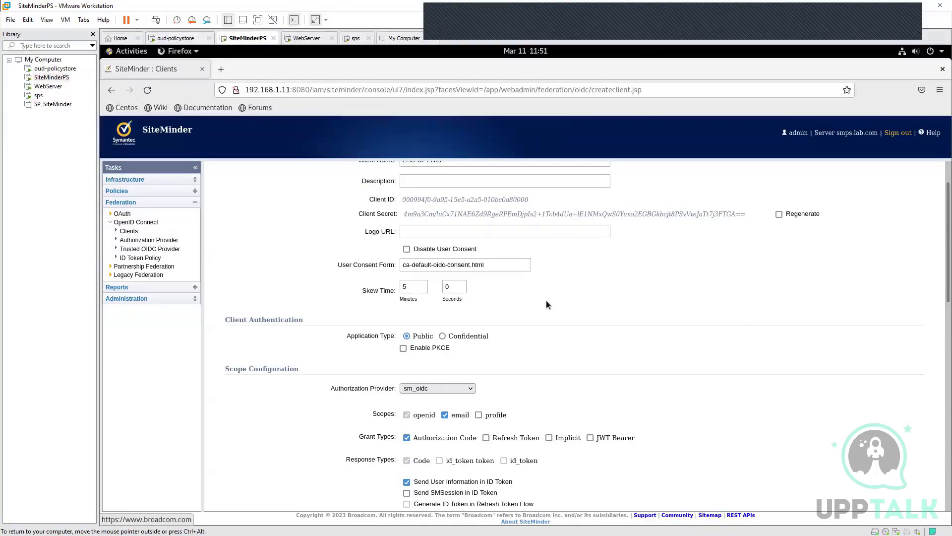
# - Examine the Public and Confidential application type options in the client's Client Authentication section
pyautogui.scroll(-2, 610, 374)
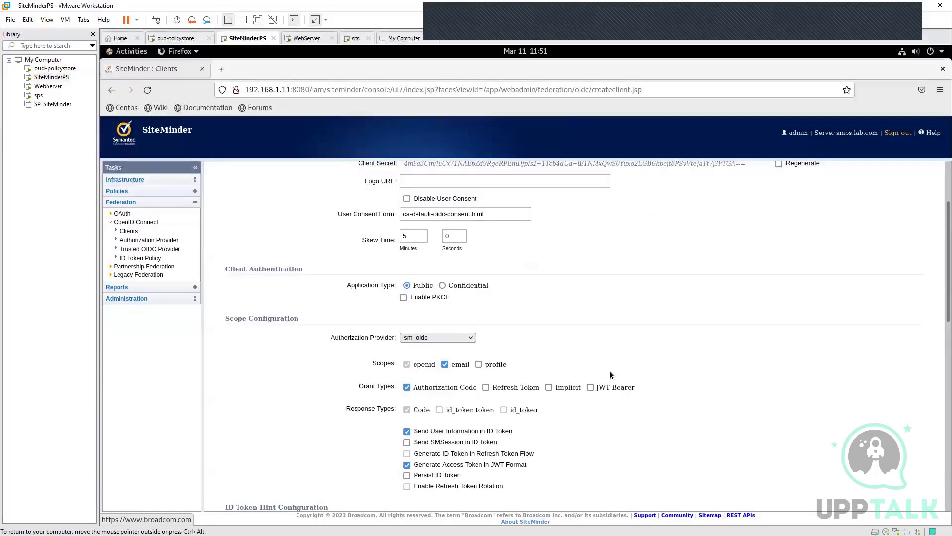
pyautogui.scroll(-2, 610, 375)
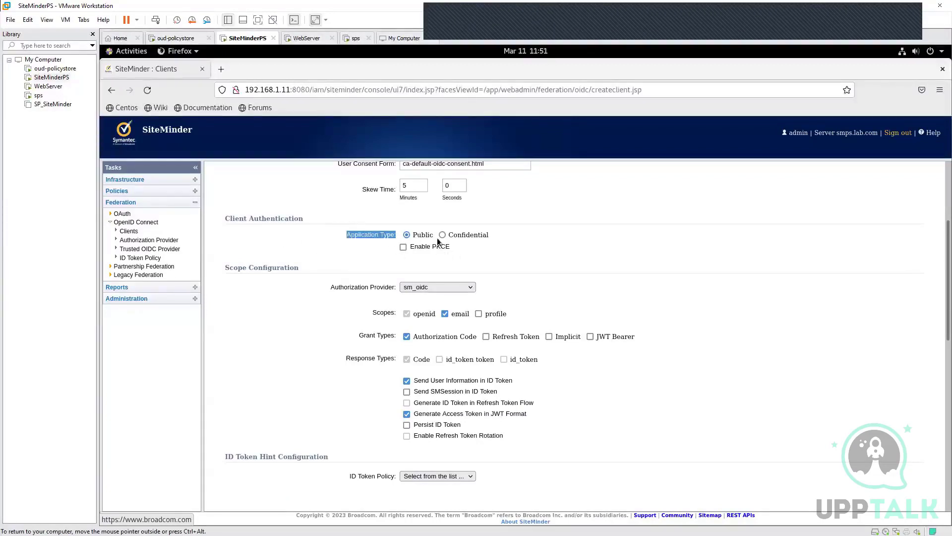
pyautogui.moveTo(480, 237); pyautogui.dragTo(495, 238)
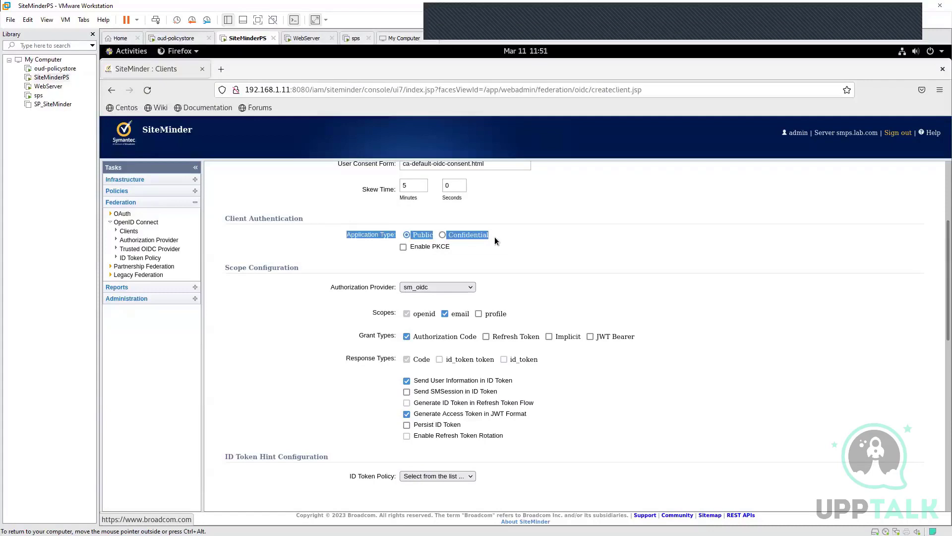
pyautogui.click(495, 238)
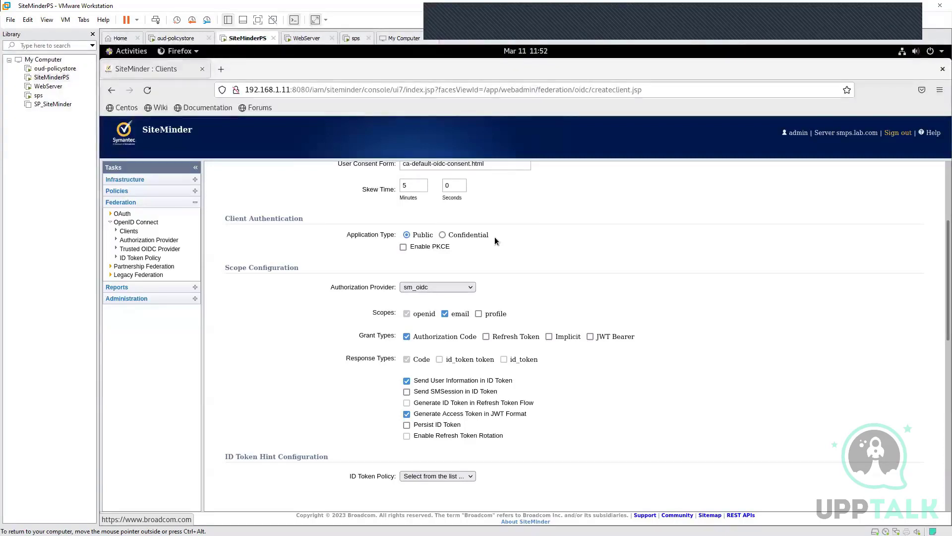
# - Switch the application type to Confidential, examine its authentication types including Private Key JWT, and return it to Public
pyautogui.click(442, 234)
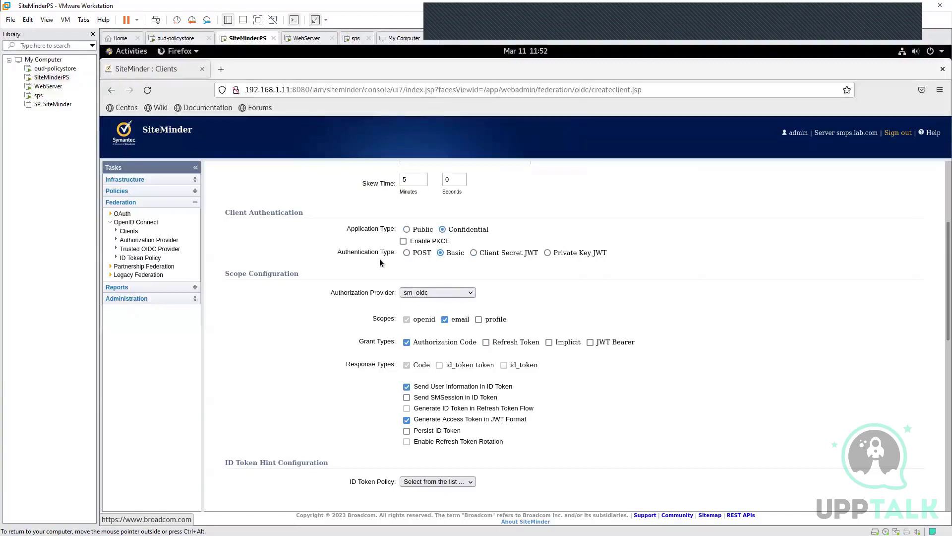
pyautogui.moveTo(341, 252); pyautogui.dragTo(419, 252)
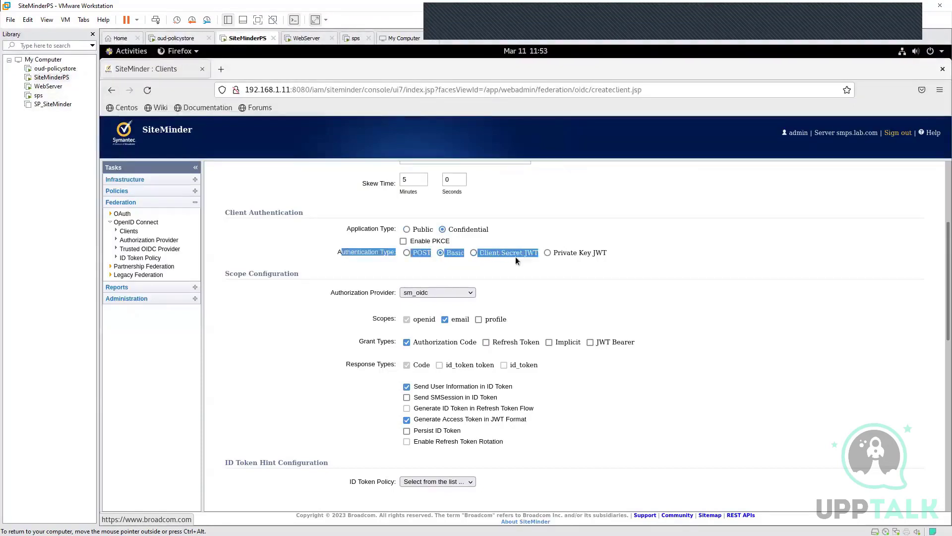
pyautogui.moveTo(621, 254); pyautogui.dragTo(552, 251)
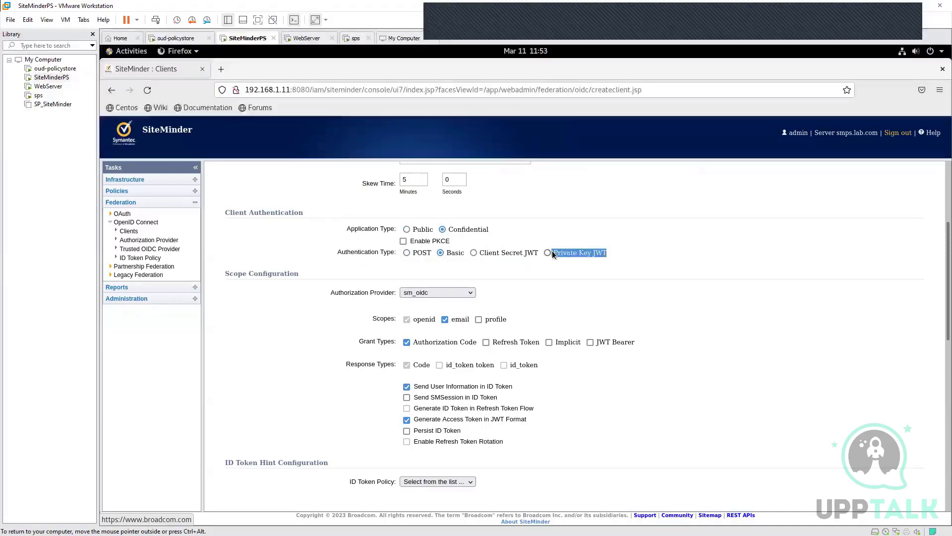
pyautogui.click(583, 264)
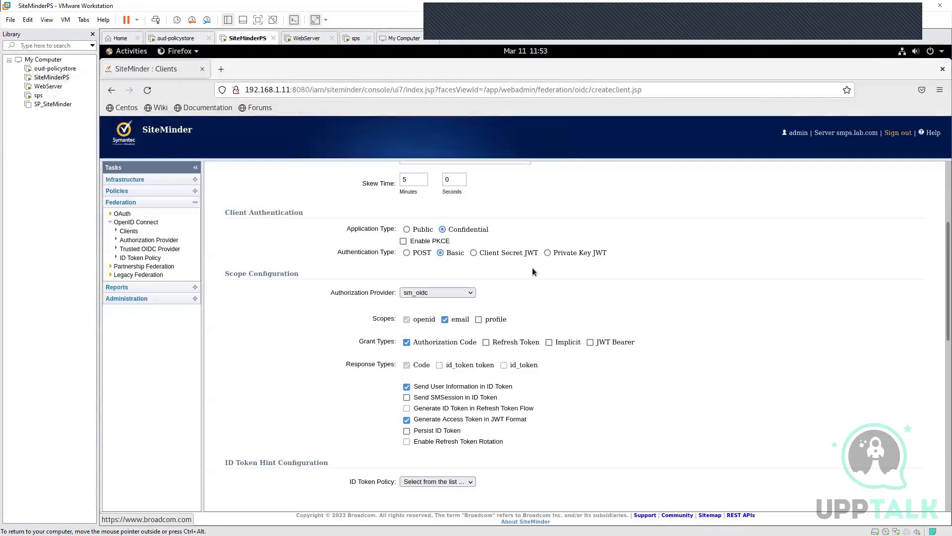
pyautogui.click(407, 229)
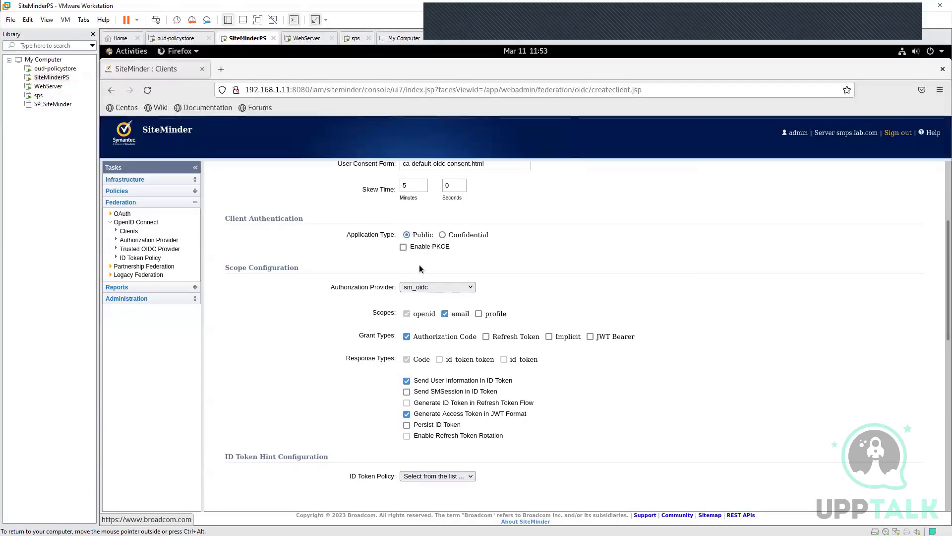
# - Try toggling Enable PKCE, leave it off, and set the LAB-OPENID client's application type to Confidential
pyautogui.click(402, 246)
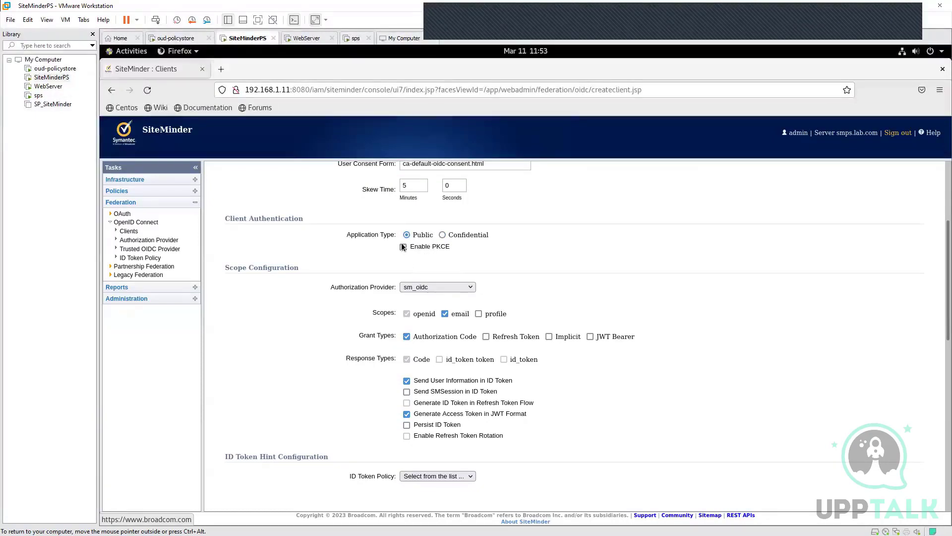
pyautogui.click(402, 247)
pyautogui.click(403, 248)
pyautogui.click(442, 234)
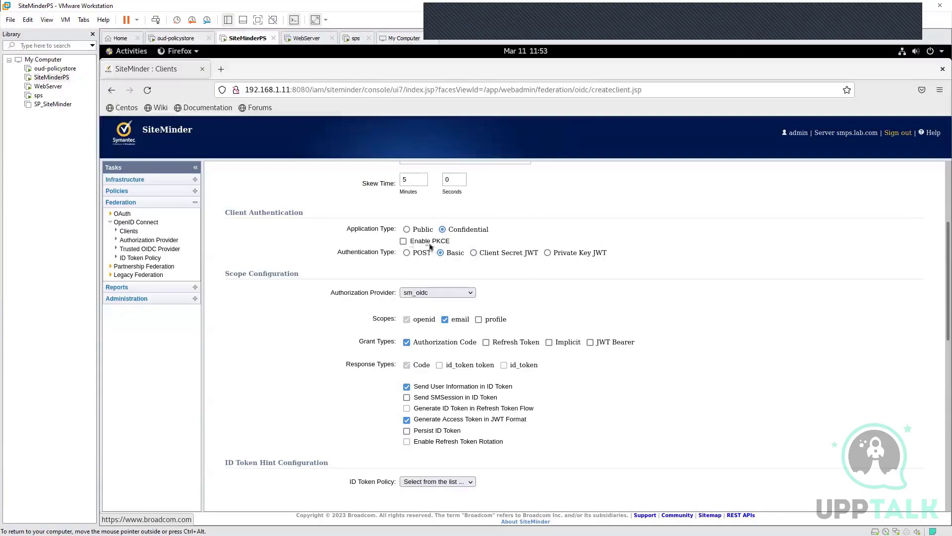
# - Set the LAB-OPENID client's application type back to Public and select sm_oidc as its authorization provider
pyautogui.click(407, 229)
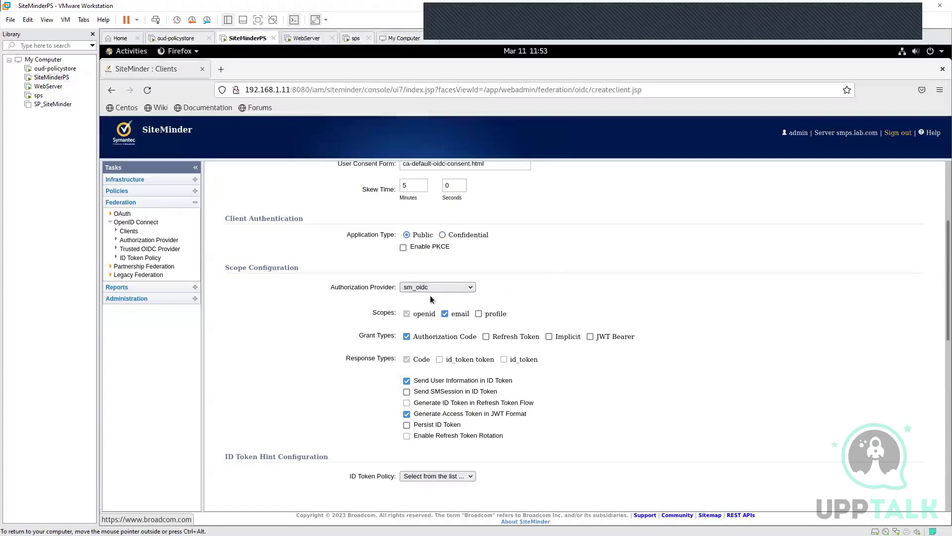
pyautogui.click(471, 288)
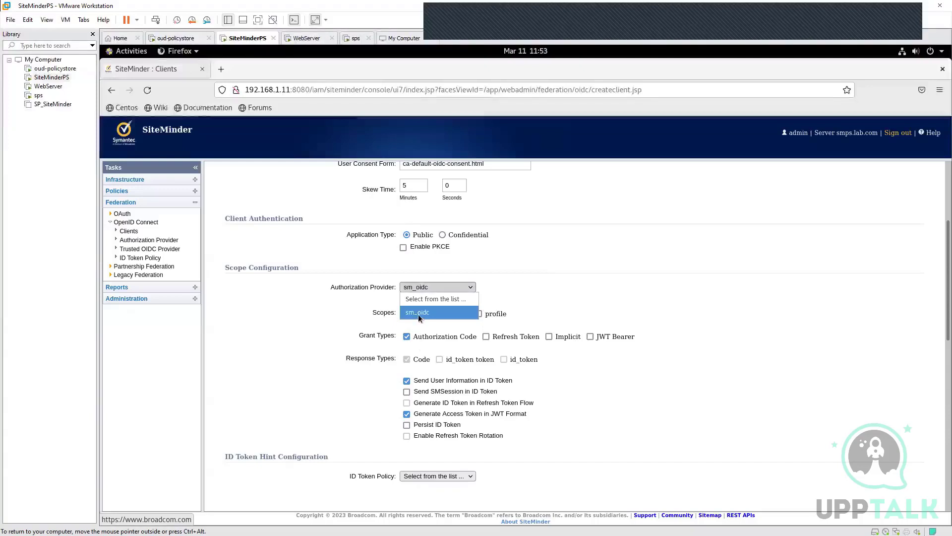
pyautogui.click(434, 313)
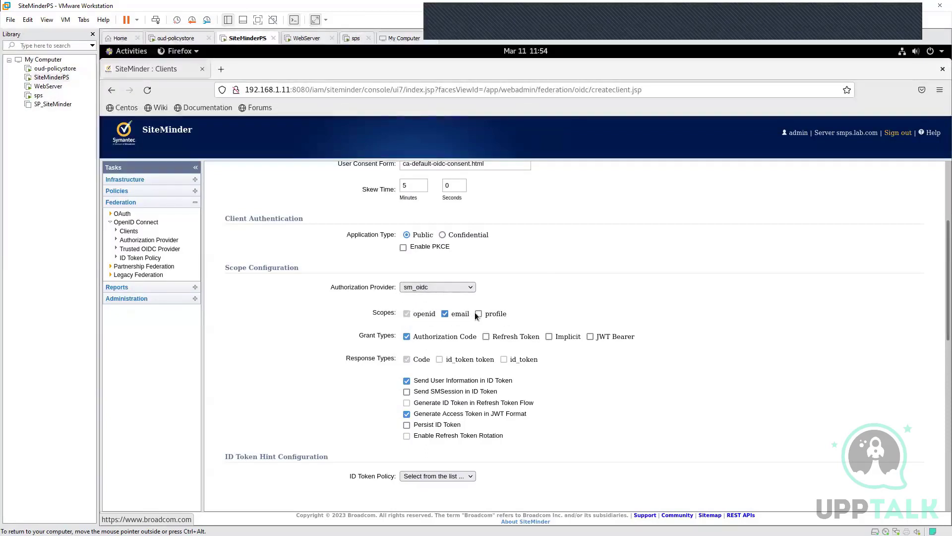
# - Examine the openid, email and profile scopes and the grant types in the client's Scope Configuration
pyautogui.moveTo(469, 314); pyautogui.dragTo(397, 311)
pyautogui.click(551, 295)
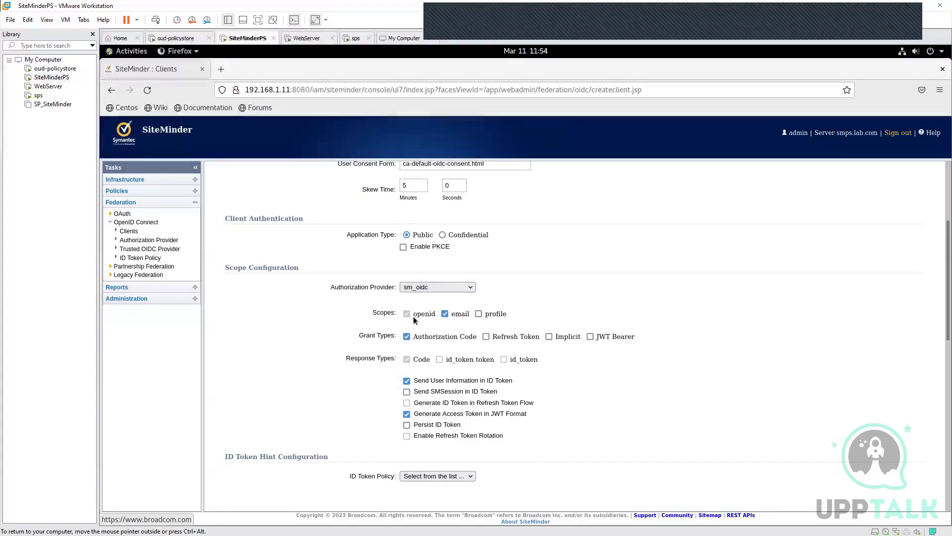
pyautogui.doubleClick(465, 315)
pyautogui.doubleClick(498, 315)
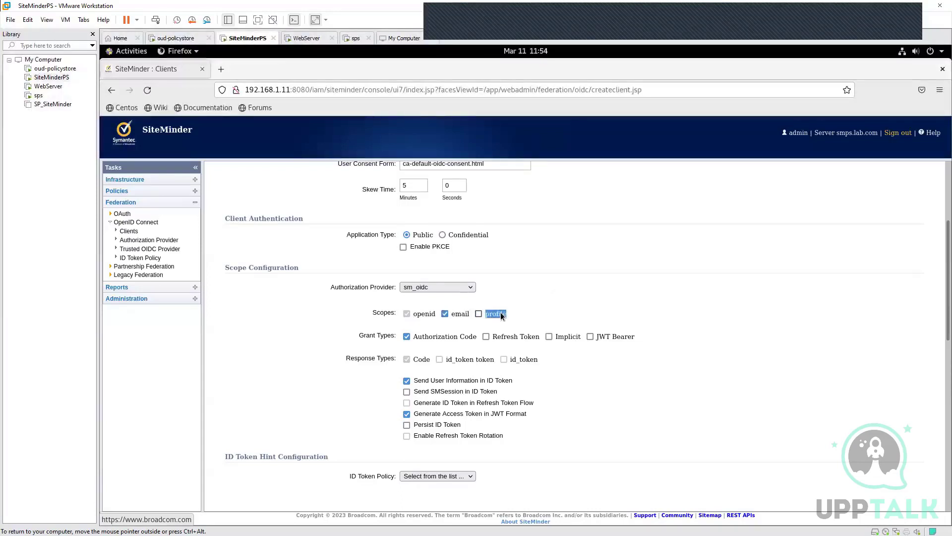
pyautogui.click(627, 386)
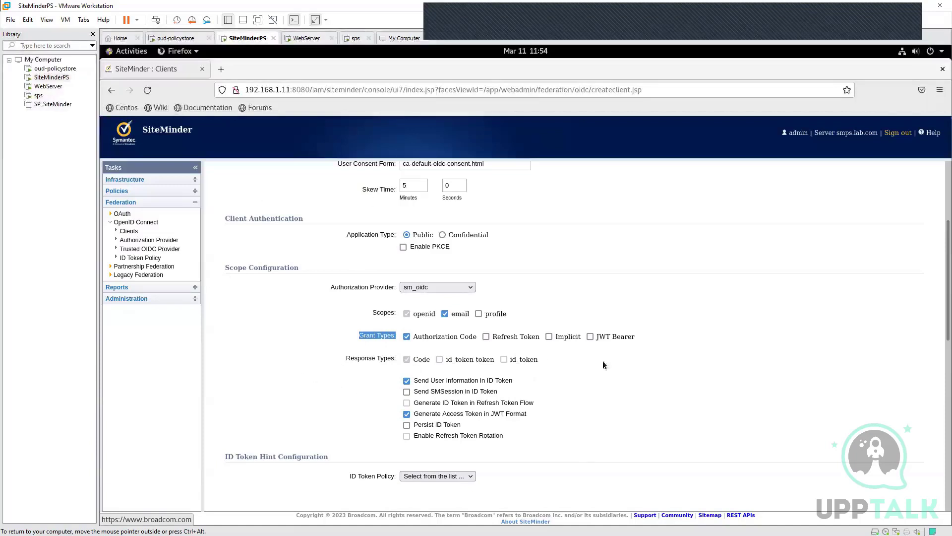
pyautogui.click(624, 378)
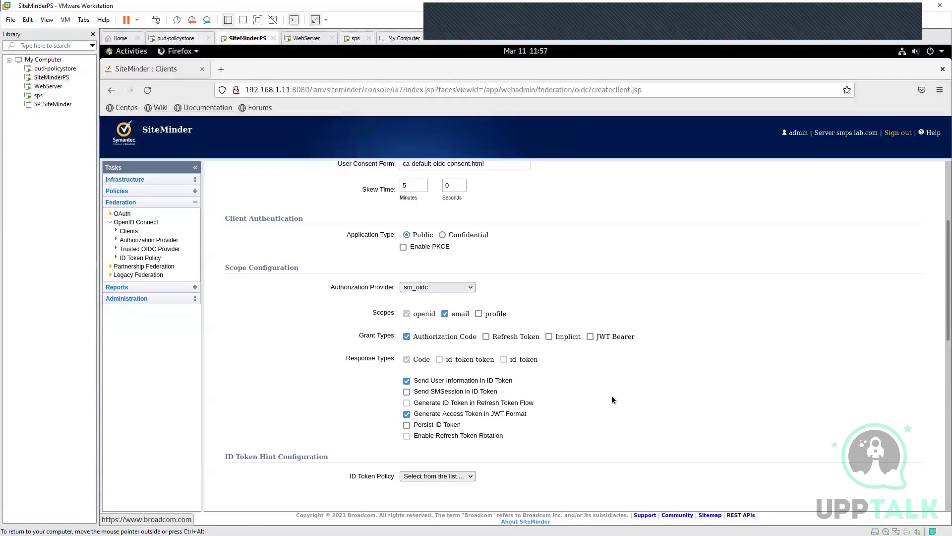
pyautogui.scroll(5, 613, 400)
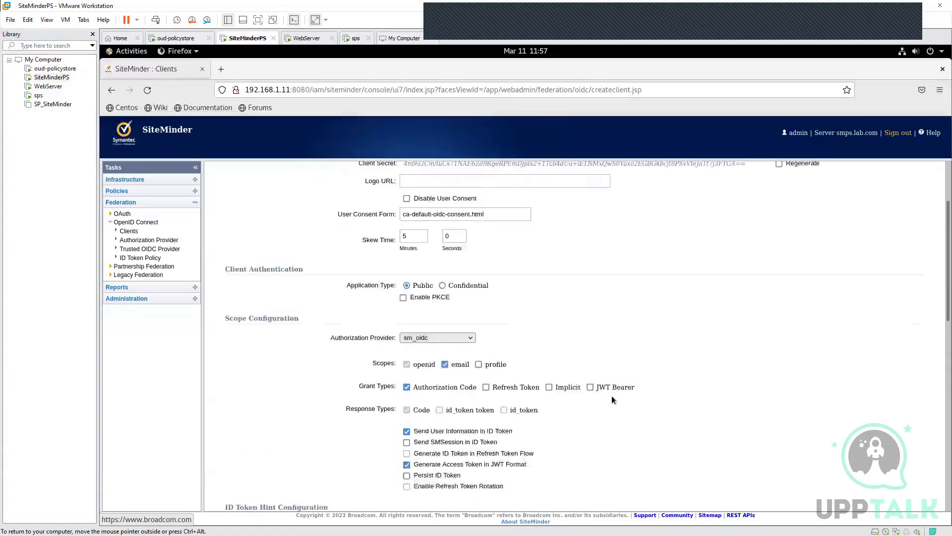
pyautogui.scroll(-3, 613, 400)
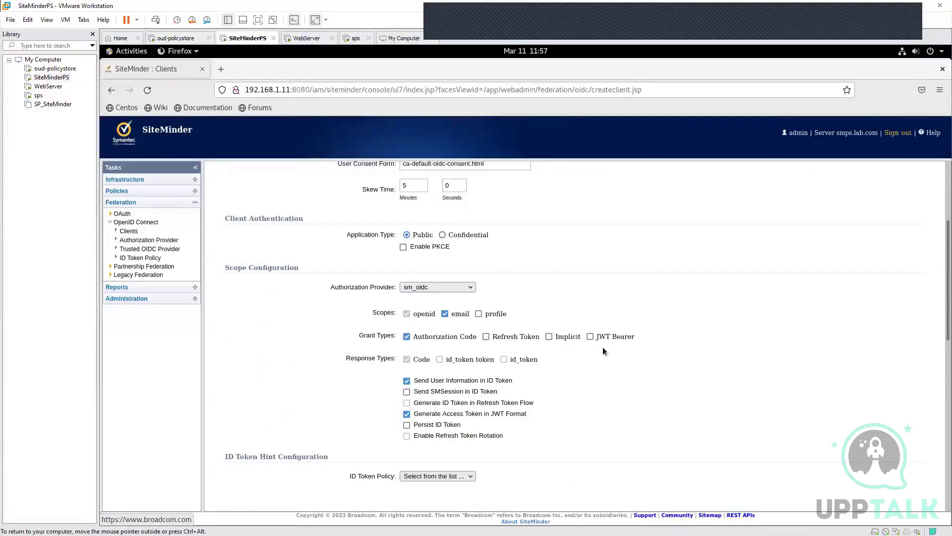
# - Examine the client's response types and token options, including Code and Send SMSession in ID Token
pyautogui.scroll(-5, 611, 379)
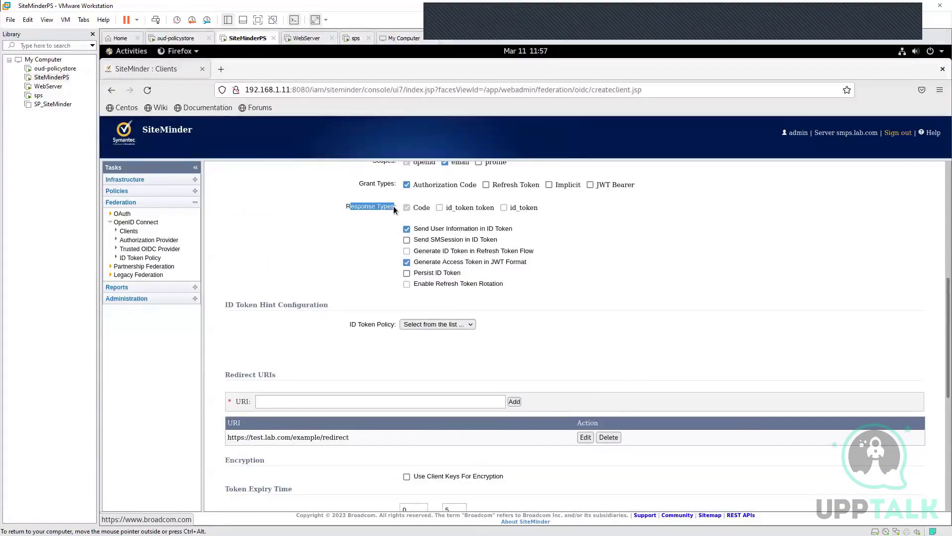
pyautogui.click(421, 213)
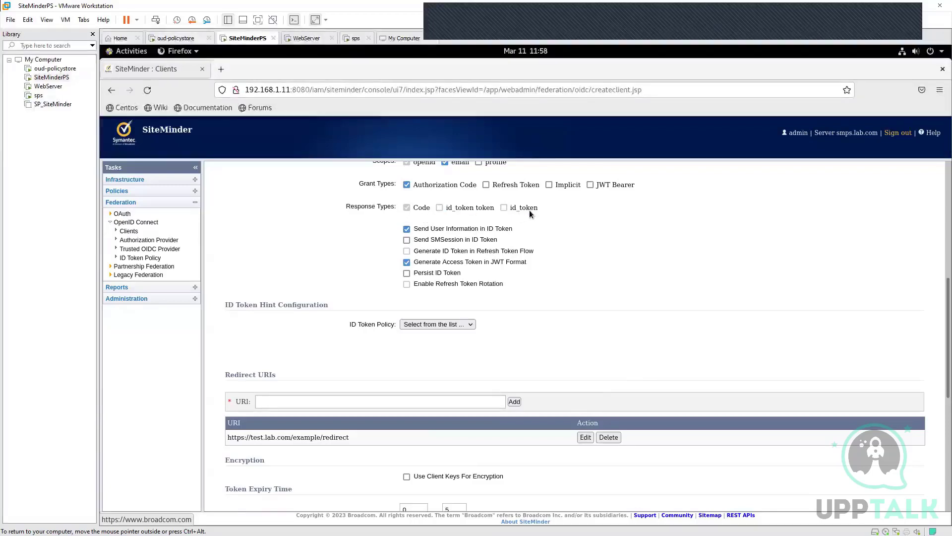
pyautogui.doubleClick(421, 210)
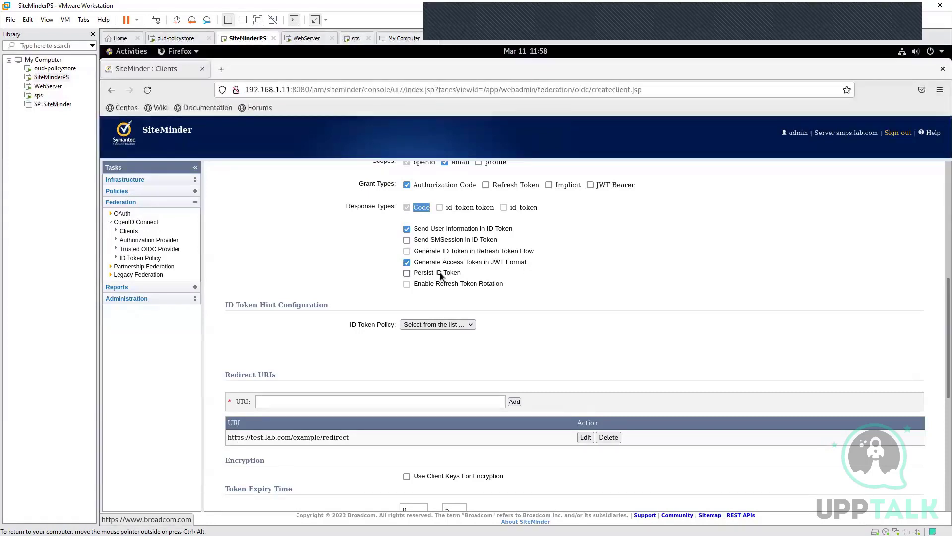
pyautogui.moveTo(498, 240); pyautogui.dragTo(412, 241)
pyautogui.click(566, 336)
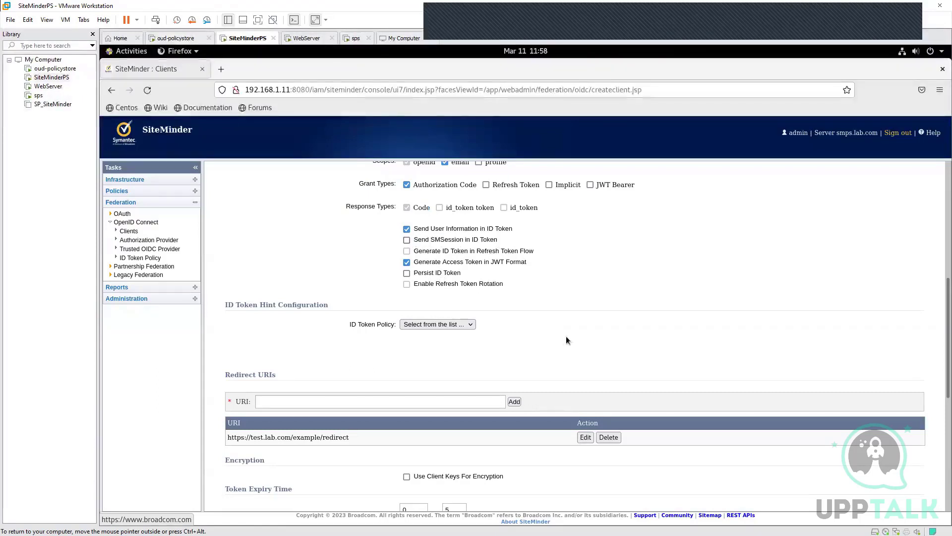
# - Examine the redirect URI registered for the LAB-OPENID client
pyautogui.scroll(-3, 567, 335)
pyautogui.scroll(-2, 358, 355)
pyautogui.moveTo(227, 285); pyautogui.dragTo(344, 294)
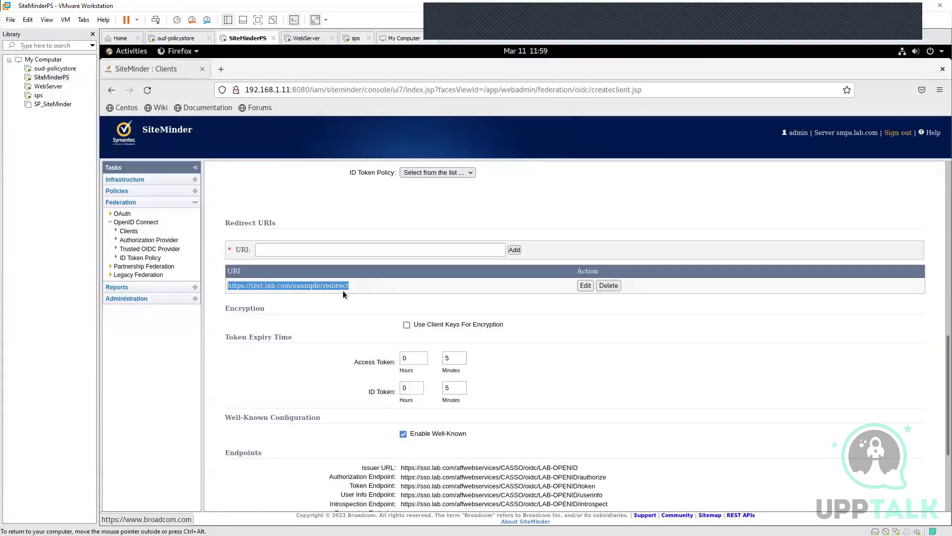
pyautogui.click(355, 287)
pyautogui.moveTo(353, 285); pyautogui.dragTo(224, 284)
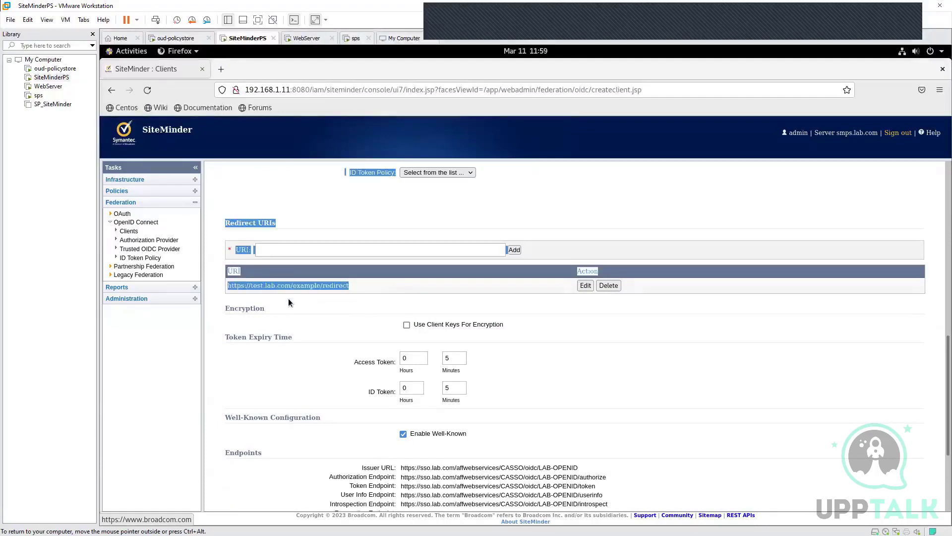
pyautogui.click(349, 305)
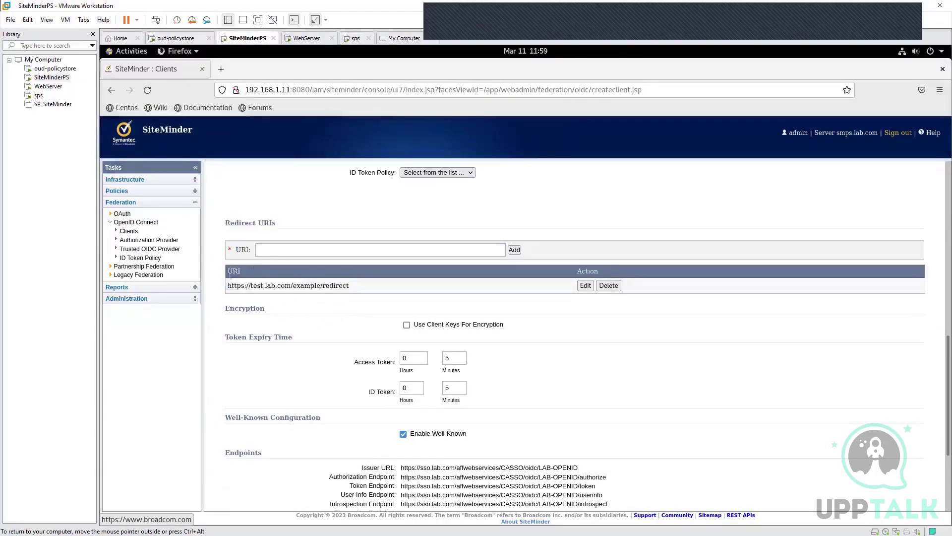
pyautogui.moveTo(227, 285); pyautogui.dragTo(355, 292)
pyautogui.click(256, 292)
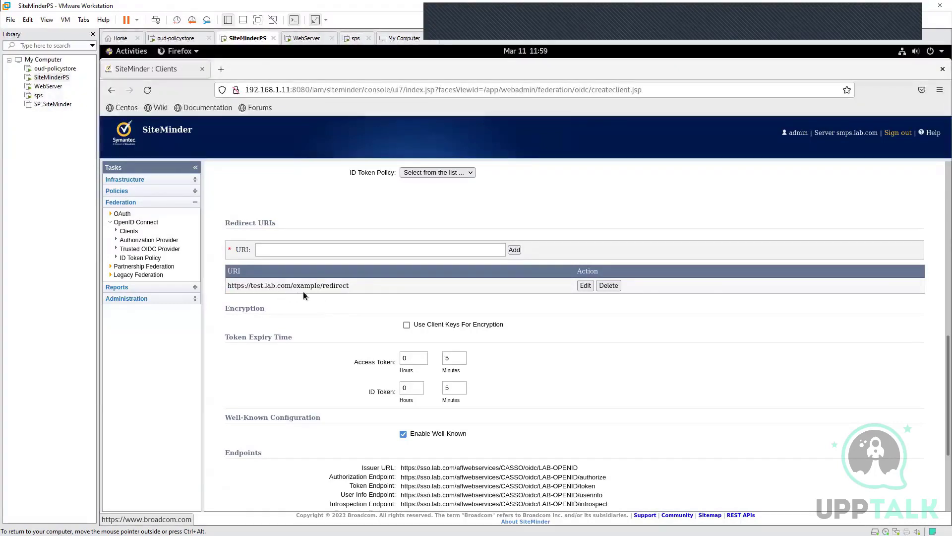
# - Review the client's token expiry and Well-Known settings and the full list of its endpoints
pyautogui.scroll(-2, 362, 292)
pyautogui.scroll(-2, 362, 293)
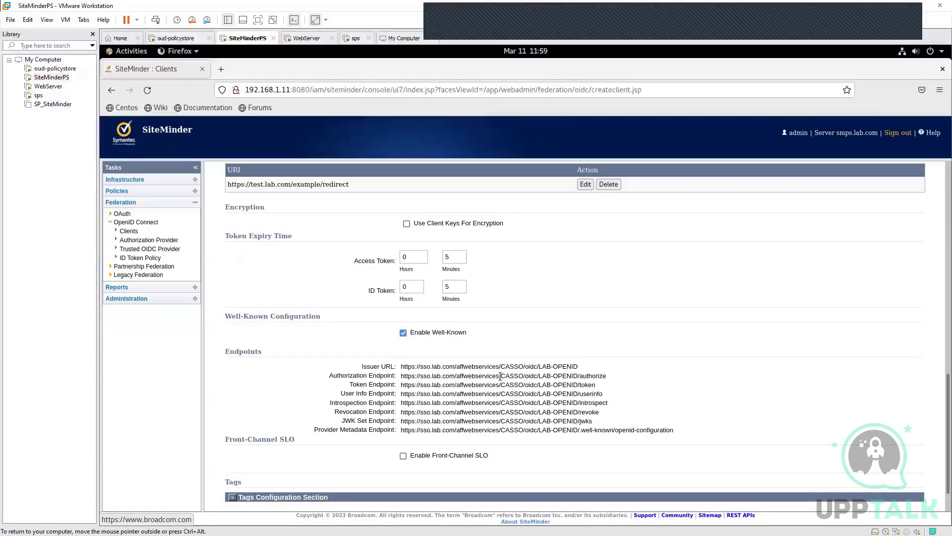
pyautogui.scroll(-1, 500, 376)
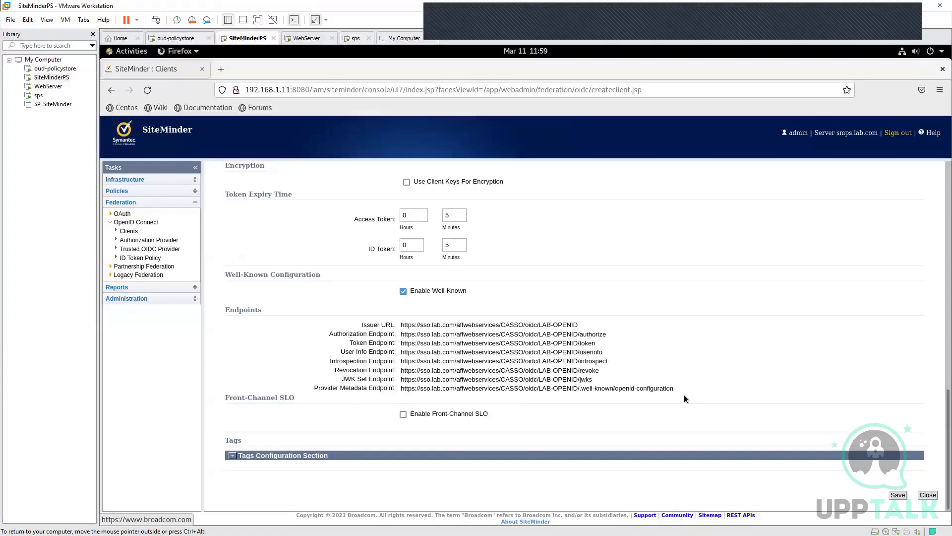
pyautogui.moveTo(680, 389); pyautogui.dragTo(382, 319)
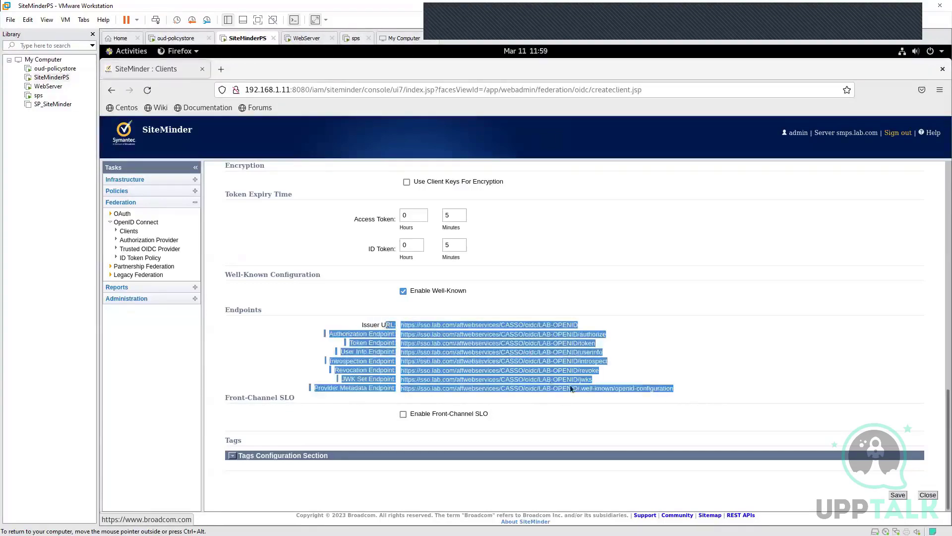
pyautogui.click(608, 401)
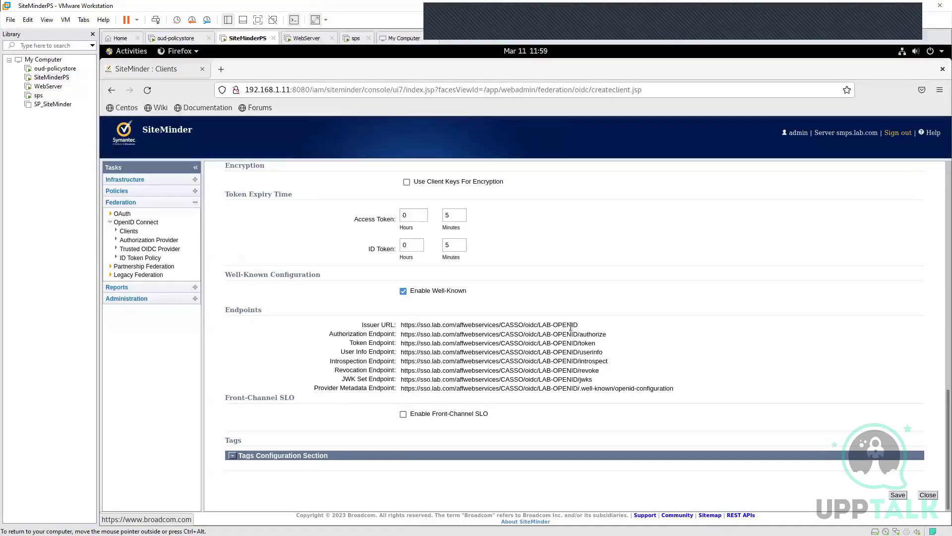
# - Examine the client's Issuer URL, Authorization Endpoint and Token Endpoint addresses
pyautogui.moveTo(578, 326); pyautogui.dragTo(400, 325)
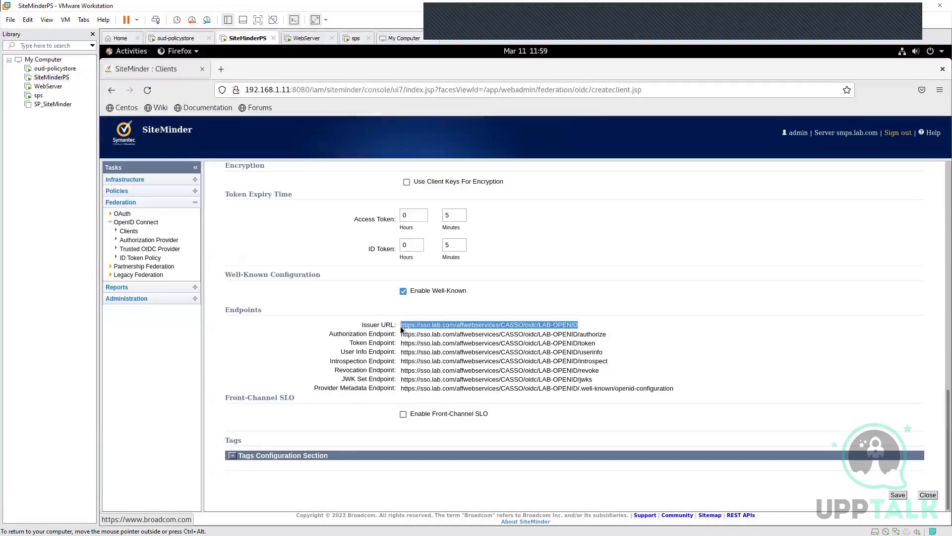
pyautogui.click(405, 334)
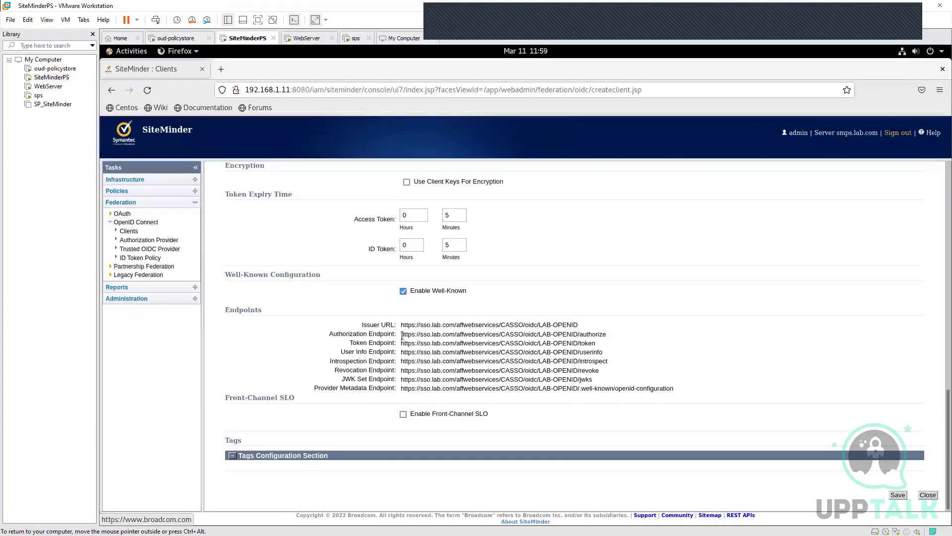
pyautogui.moveTo(402, 335); pyautogui.dragTo(605, 335)
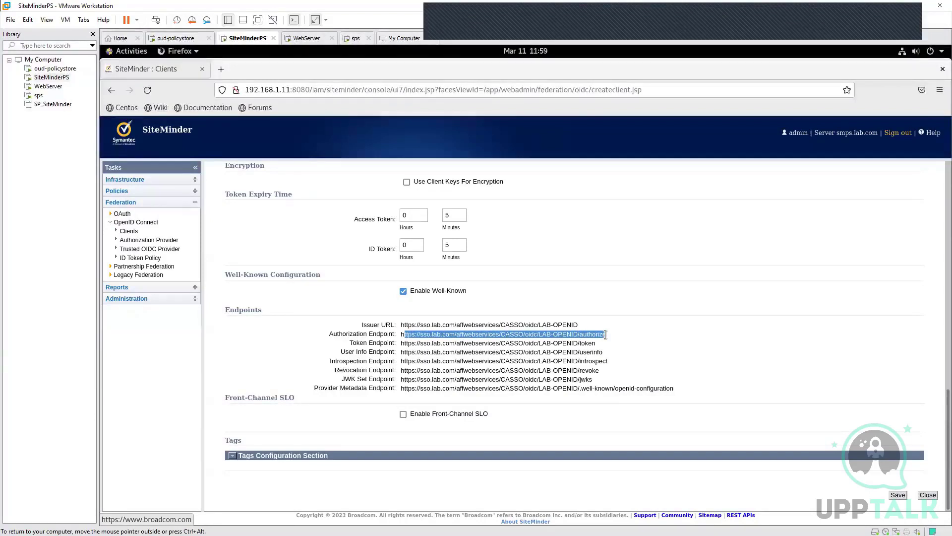
pyautogui.click(605, 335)
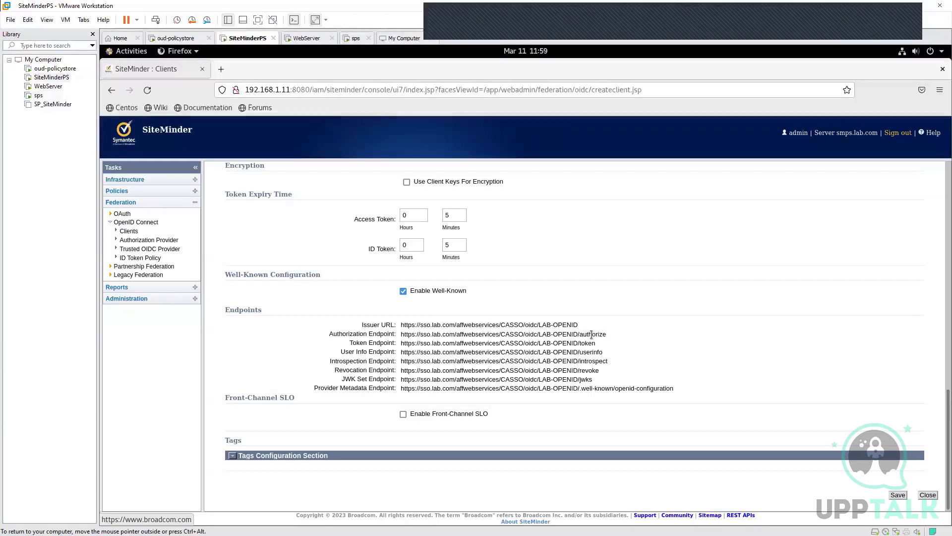
pyautogui.moveTo(402, 343); pyautogui.dragTo(595, 343)
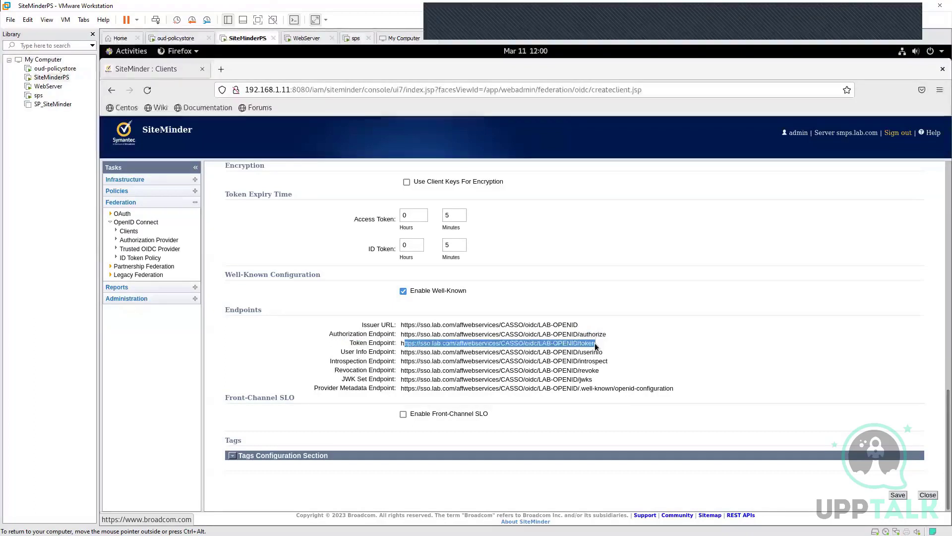
pyautogui.click(594, 343)
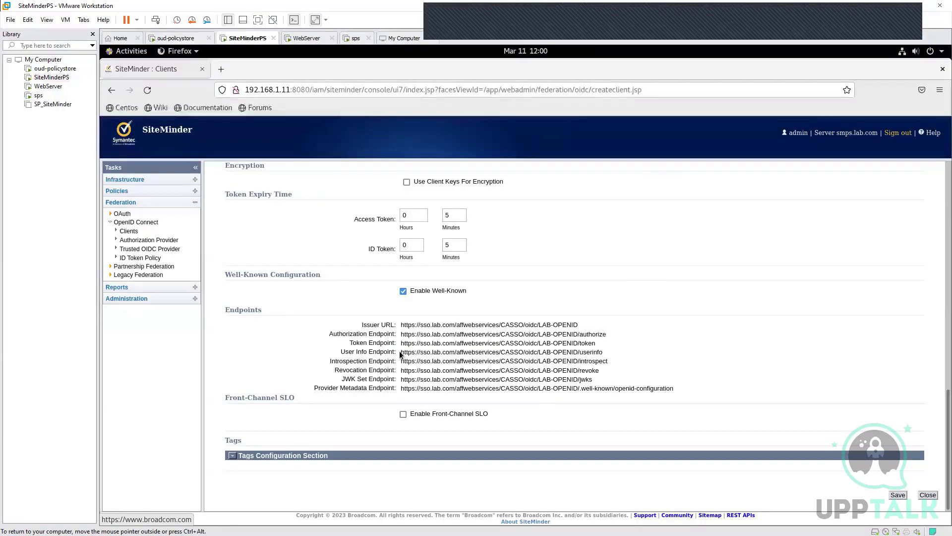
# - Examine the User Info Endpoint address of the LAB-OPENID client
pyautogui.moveTo(401, 351); pyautogui.dragTo(577, 361)
pyautogui.moveTo(608, 358); pyautogui.dragTo(608, 355)
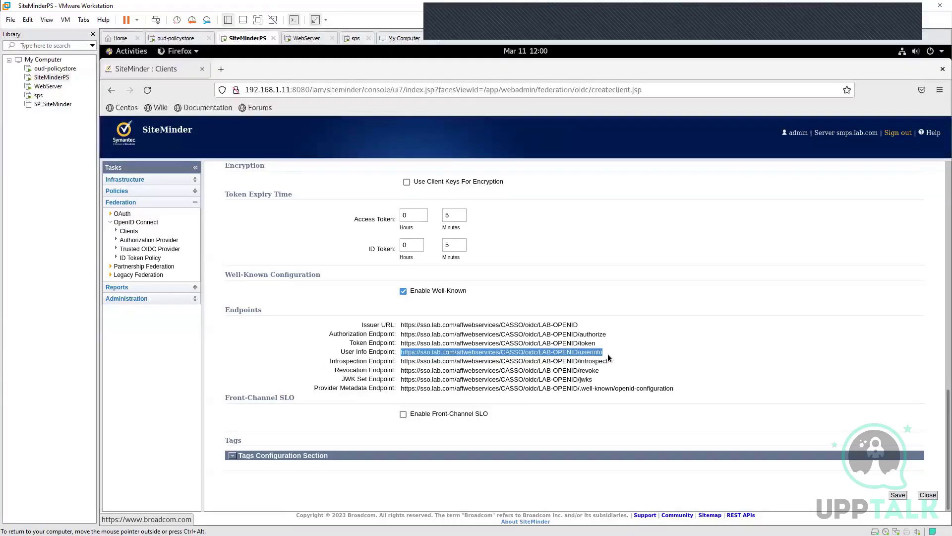
pyautogui.click(608, 353)
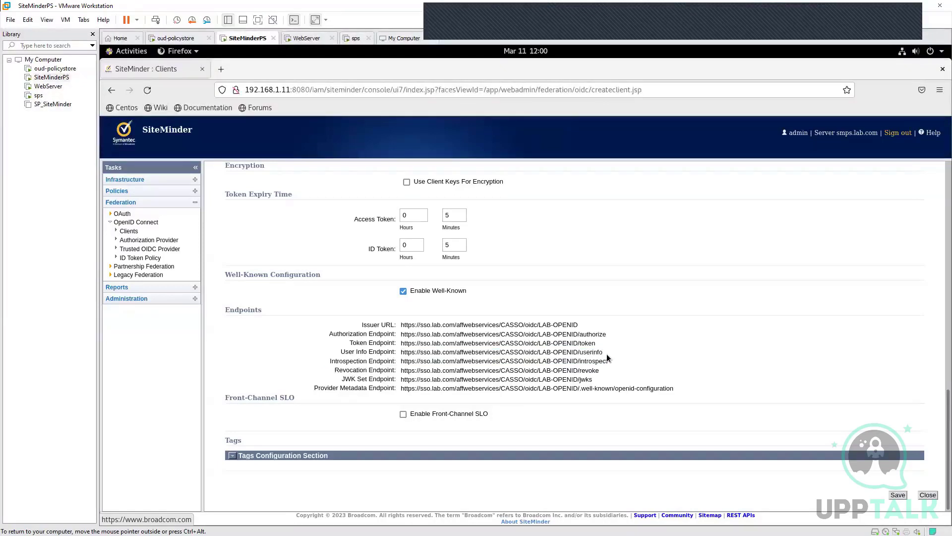
pyautogui.doubleClick(608, 353)
pyautogui.moveTo(603, 352); pyautogui.dragTo(402, 350)
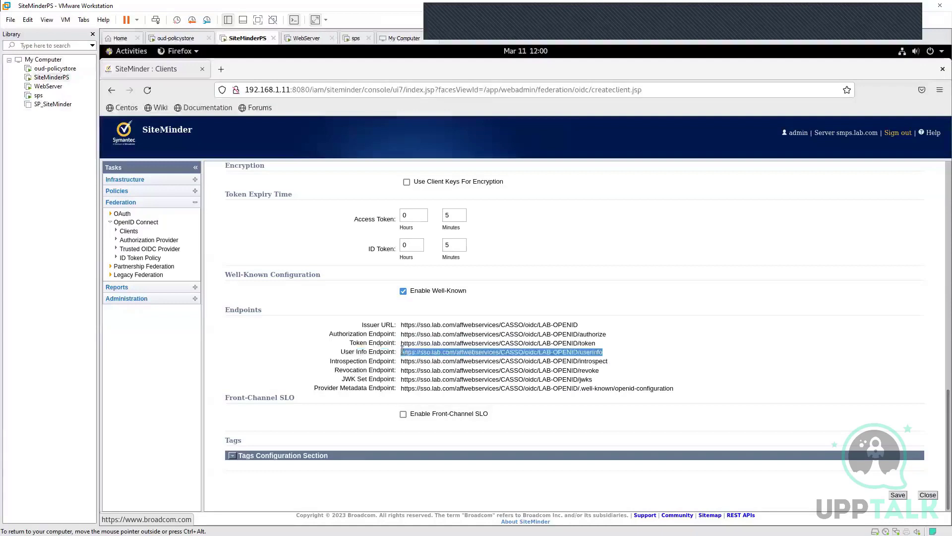
pyautogui.click(602, 386)
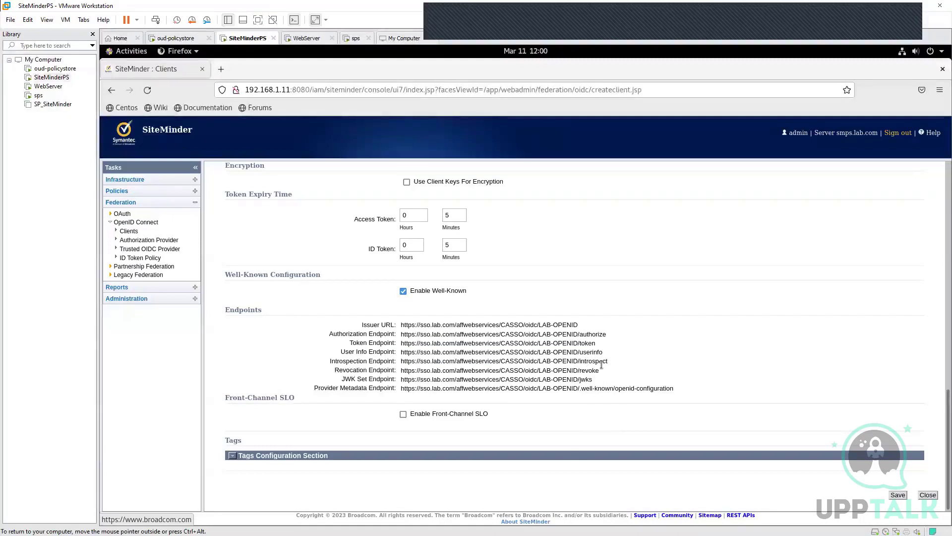
# - Examine the Introspection Endpoint address and the client name contained in it
pyautogui.moveTo(609, 361); pyautogui.dragTo(402, 362)
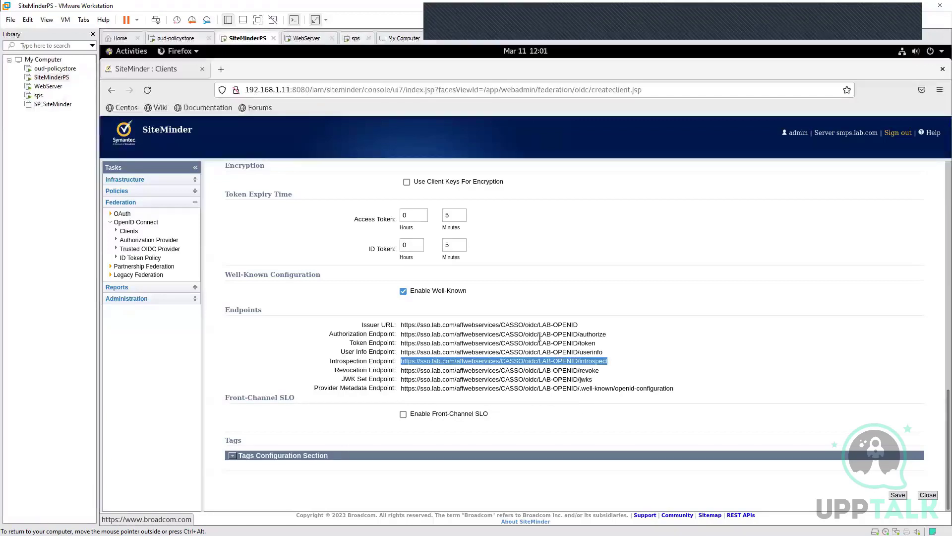
pyautogui.click(631, 376)
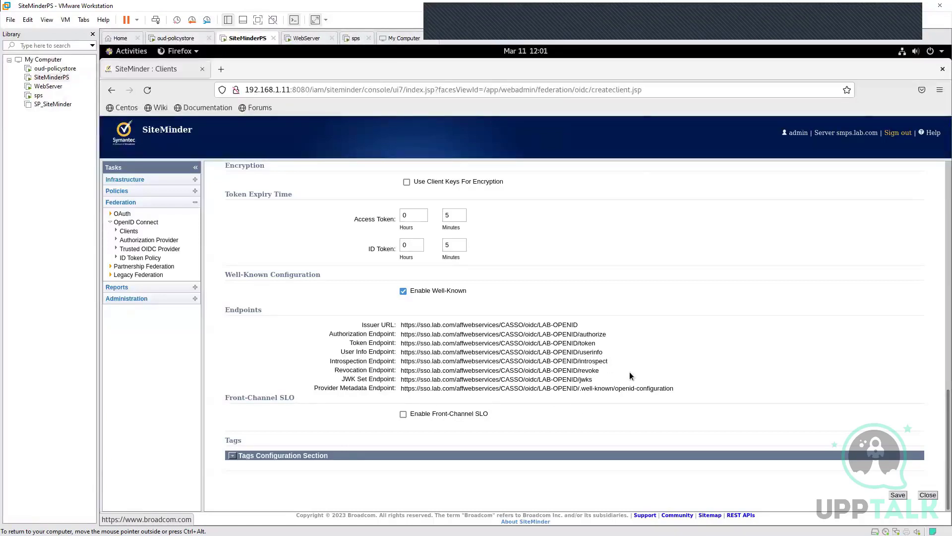
pyautogui.doubleClick(565, 361)
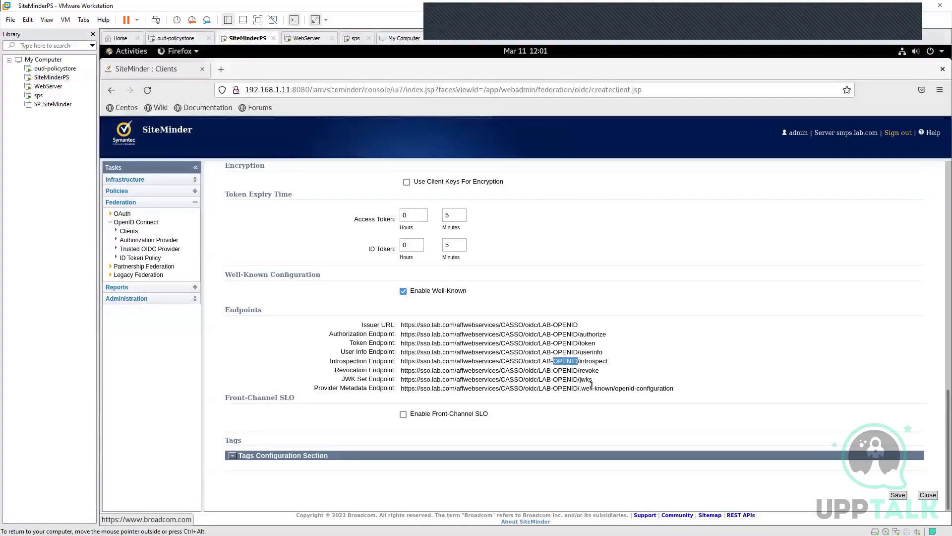
pyautogui.click(599, 371)
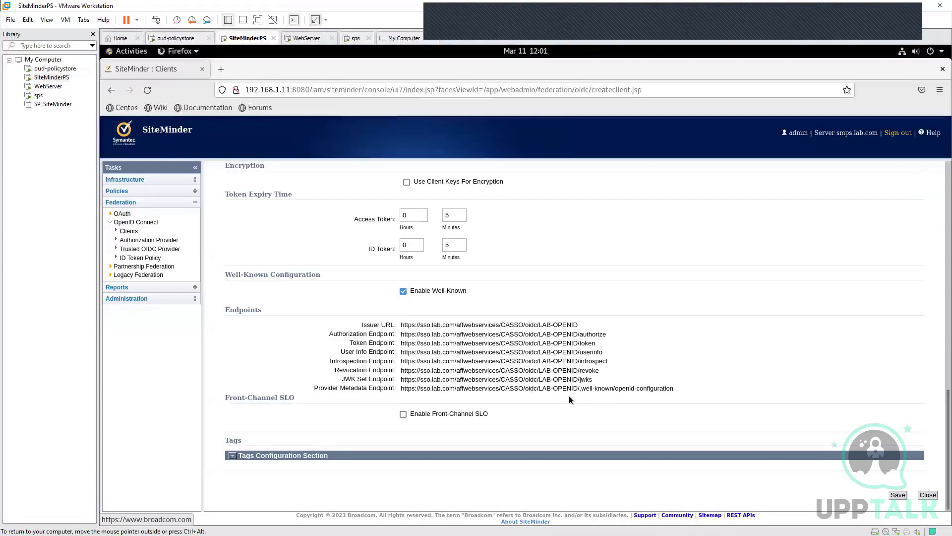
# - Examine the Revocation Endpoint and JWK Set Endpoint addresses of the LAB-OPENID client
pyautogui.moveTo(600, 370); pyautogui.dragTo(401, 370)
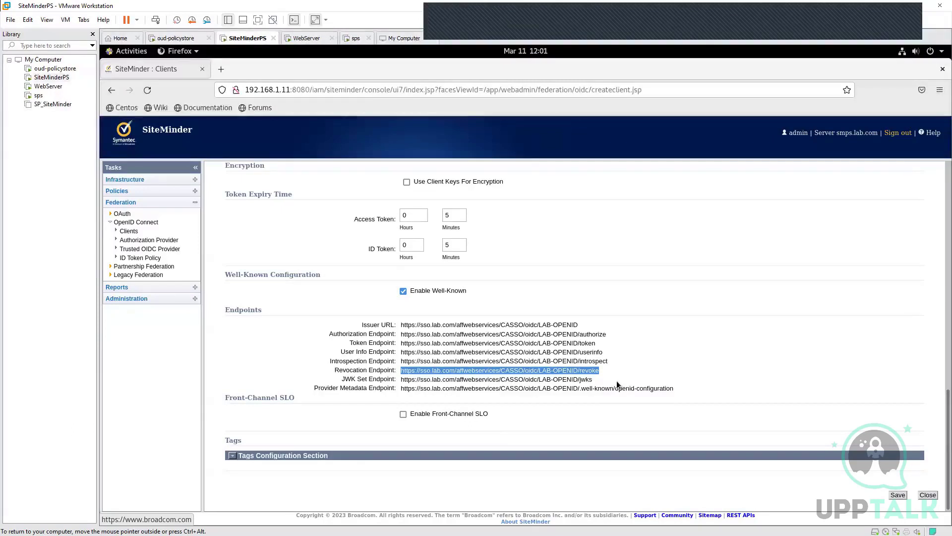
pyautogui.click(602, 411)
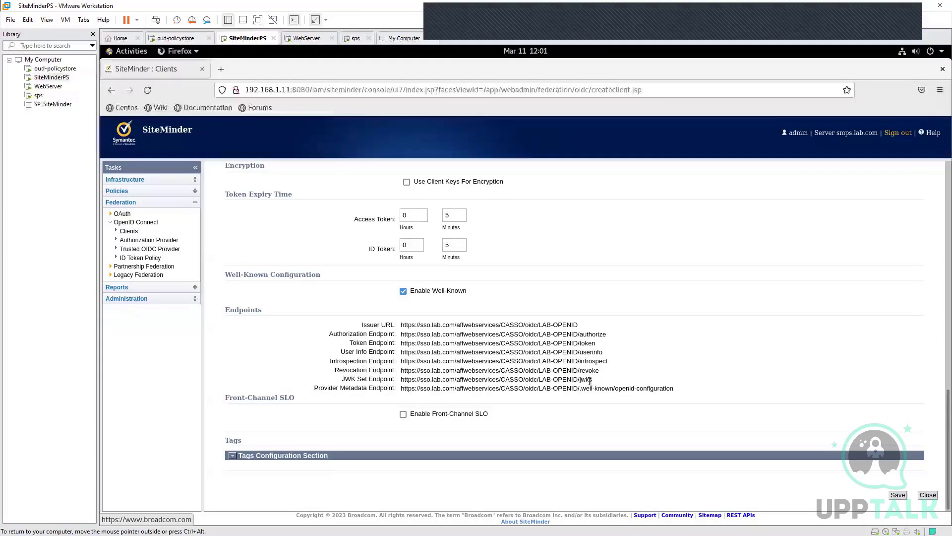
pyautogui.moveTo(593, 383); pyautogui.dragTo(415, 378)
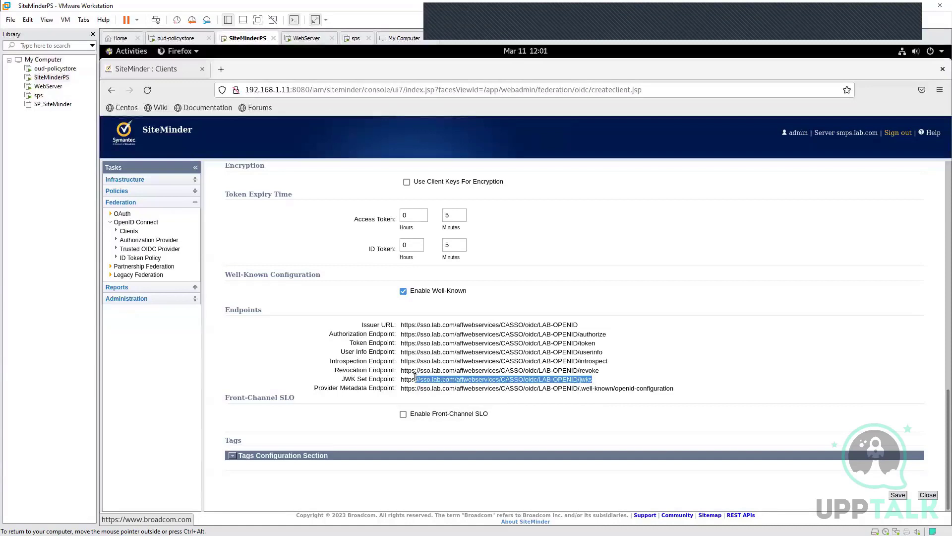
pyautogui.click(620, 383)
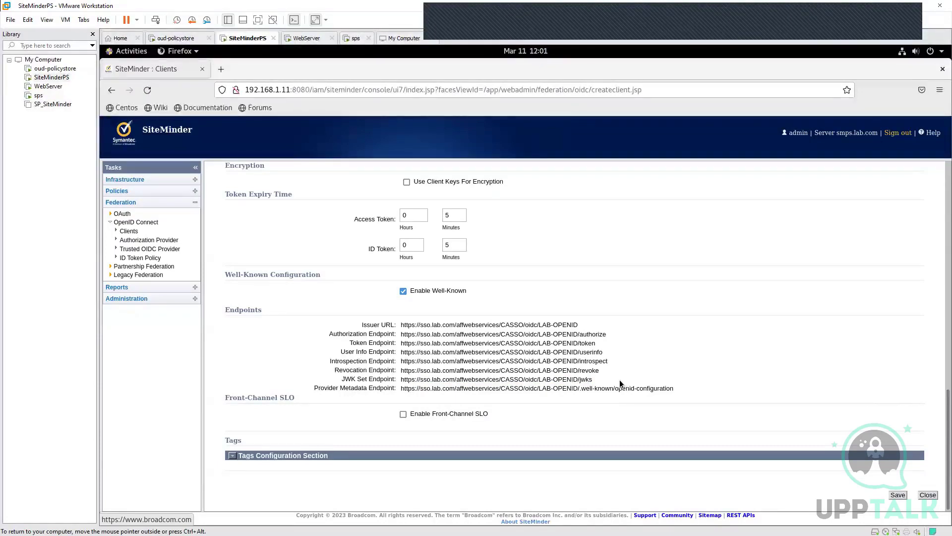
# - Enable the JWT Bearer grant type to inspect its JWT Validation settings, and disable it again
pyautogui.scroll(3, 619, 381)
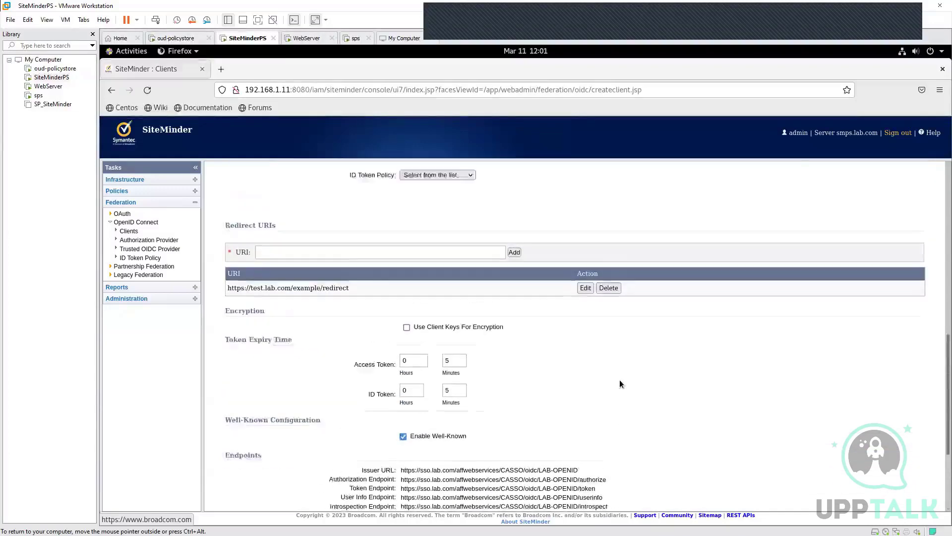
pyautogui.scroll(3, 620, 379)
pyautogui.scroll(2, 549, 321)
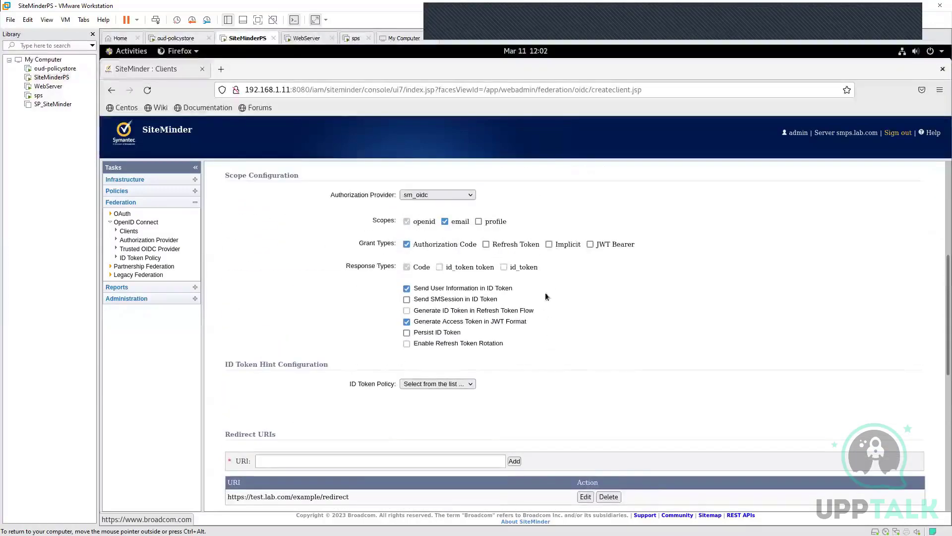
pyautogui.click(590, 244)
pyautogui.scroll(-2, 590, 242)
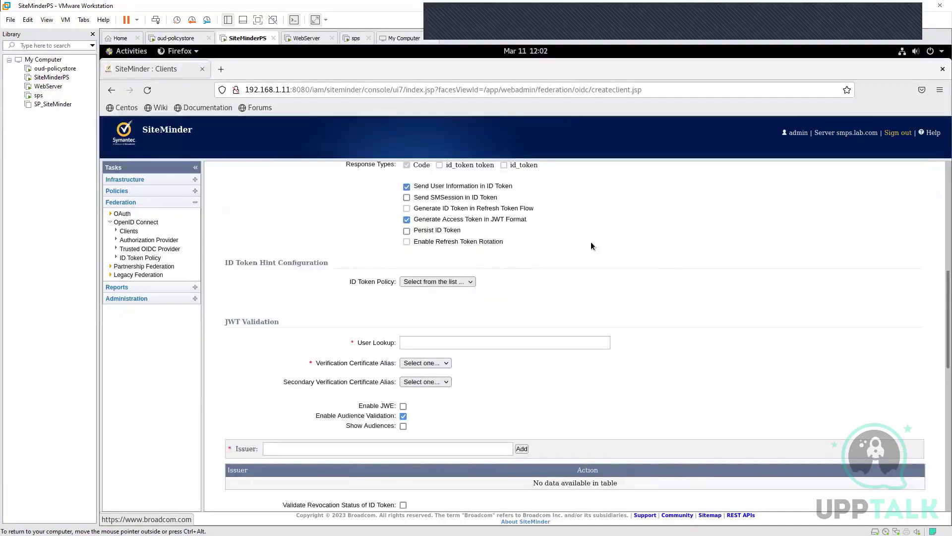
pyautogui.scroll(2, 590, 246)
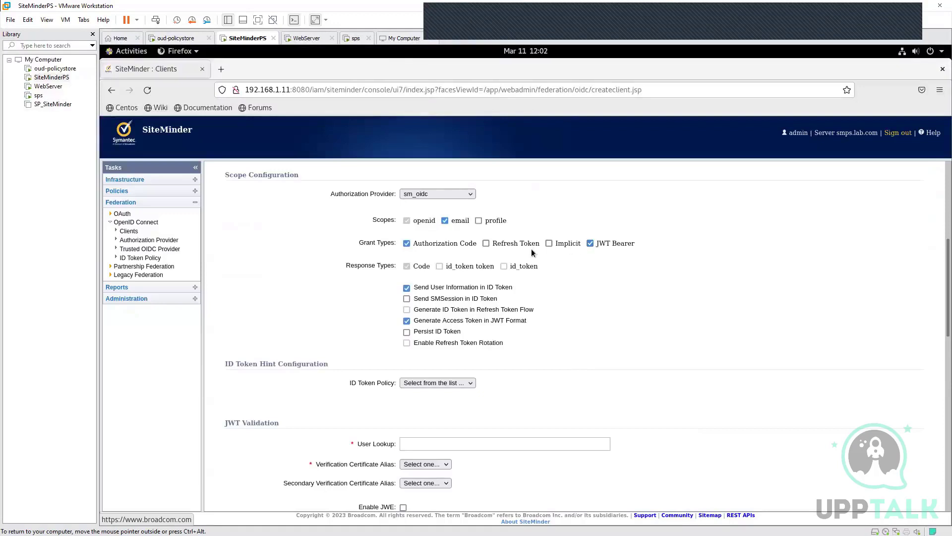
pyautogui.click(591, 243)
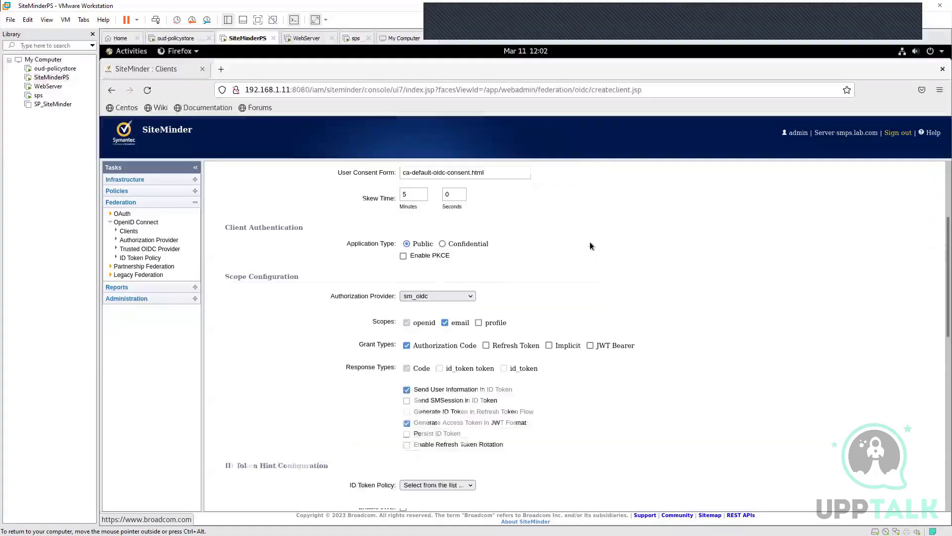
# - Copy the client's Provider Metadata Endpoint address and open it in a new browser tab
pyautogui.scroll(-5, 615, 325)
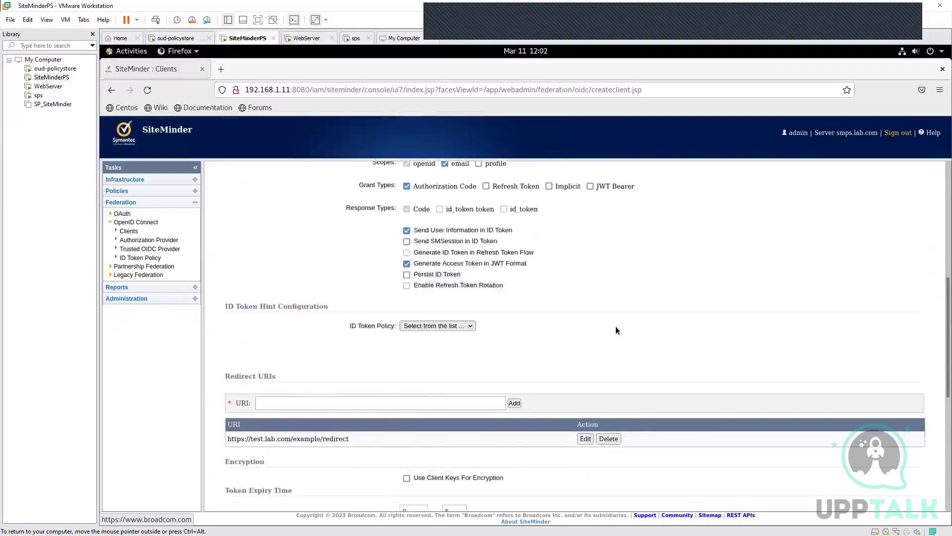
pyautogui.scroll(-5, 610, 335)
pyautogui.scroll(7, 592, 382)
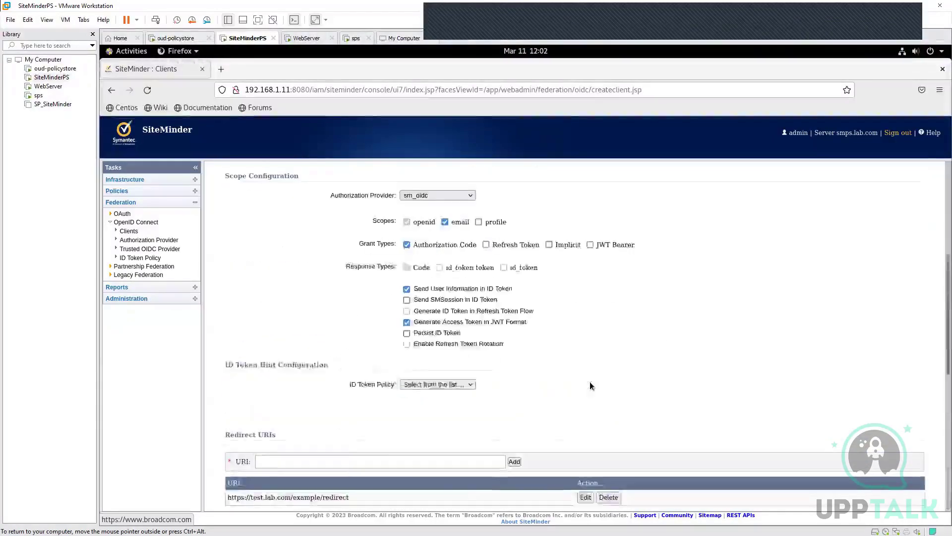
pyautogui.scroll(5, 590, 386)
pyautogui.scroll(-7, 590, 385)
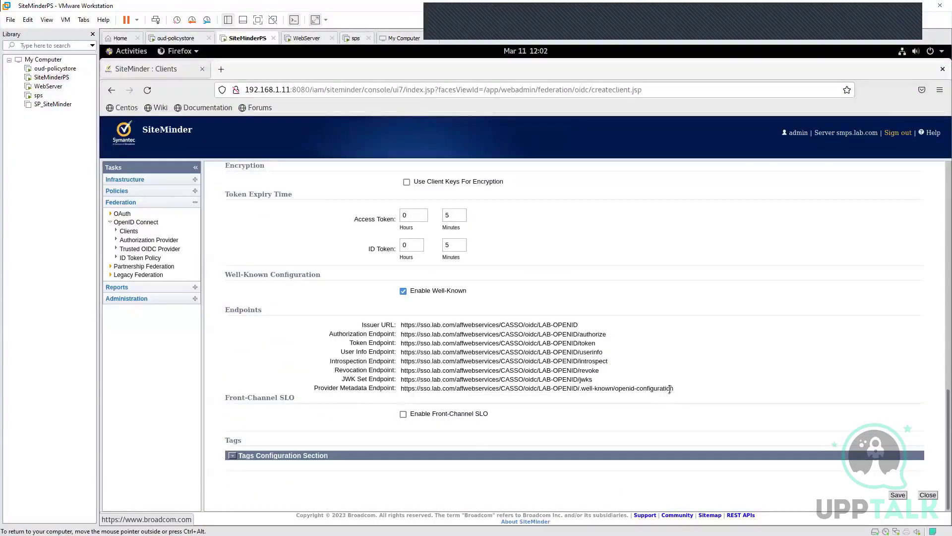
pyautogui.moveTo(673, 389); pyautogui.dragTo(401, 390)
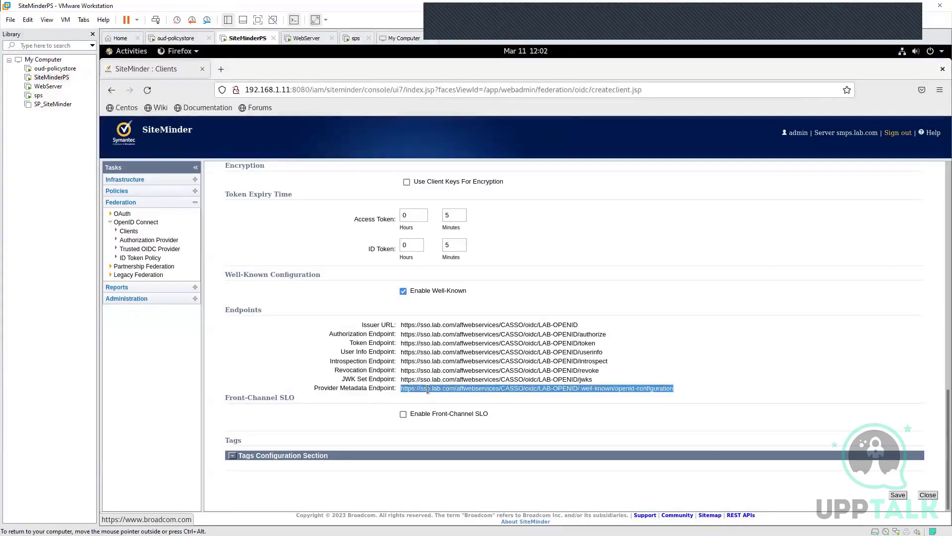
pyautogui.rightClick(428, 389)
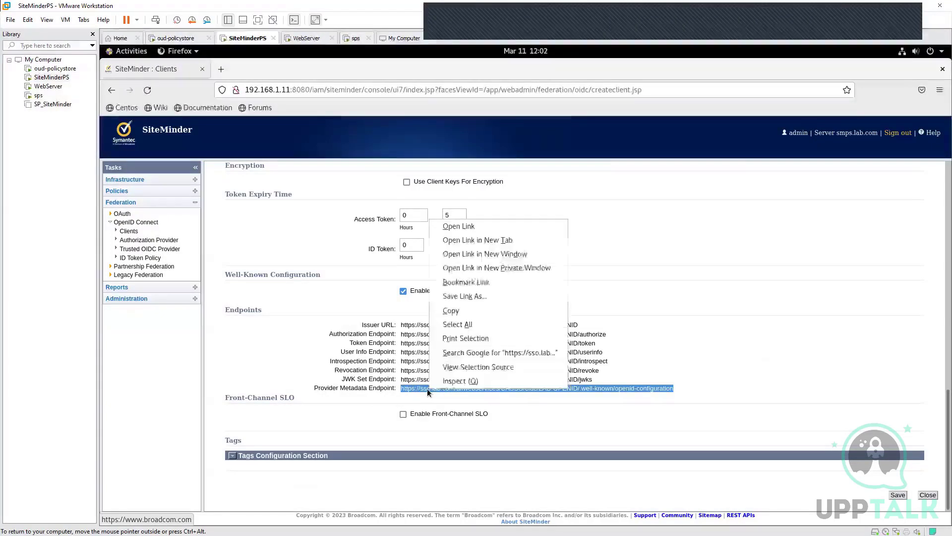
pyautogui.click(459, 314)
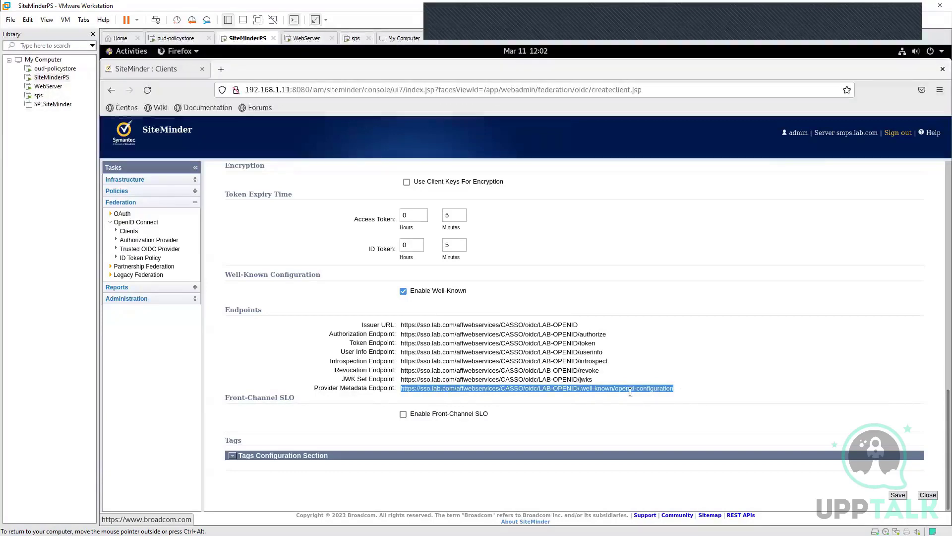
pyautogui.middleClick(220, 74)
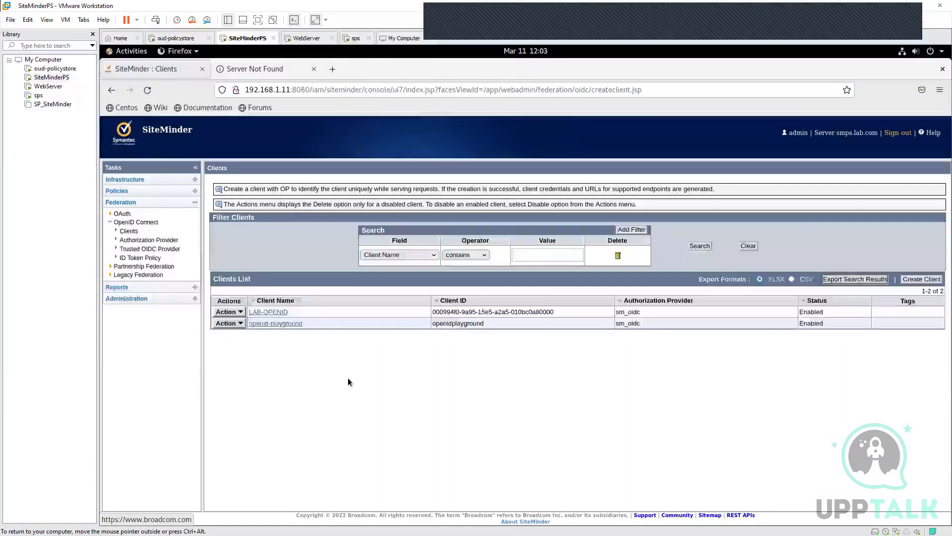
pyautogui.click(254, 69)
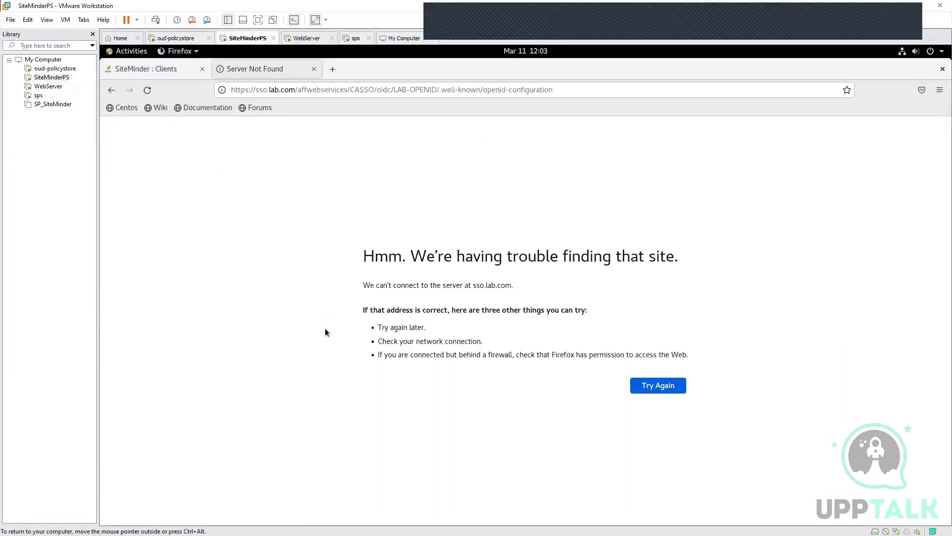
# - Examine the opened openid-configuration address and the client name within it, and return to the SiteMinder Clients page
pyautogui.click(577, 92)
pyautogui.click(272, 424)
pyautogui.moveTo(438, 87); pyautogui.dragTo(396, 85)
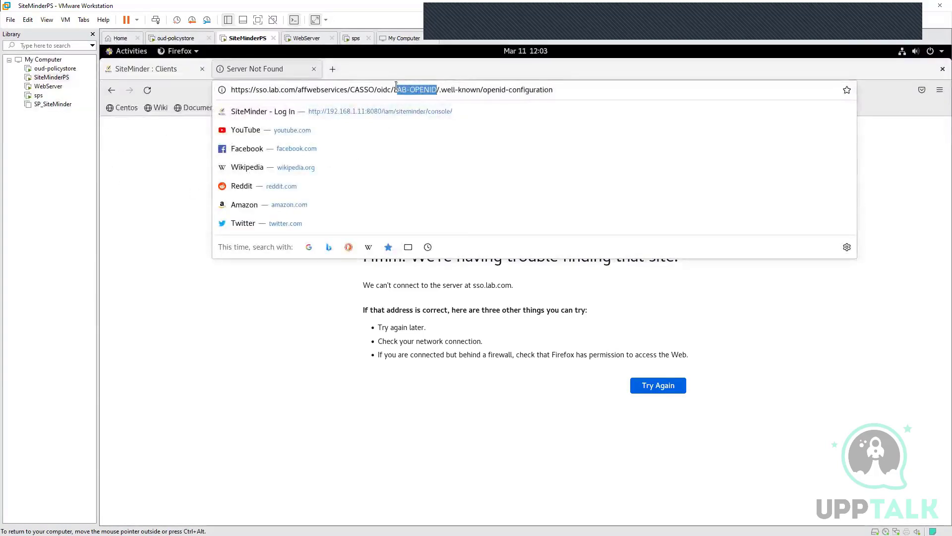
pyautogui.click(181, 190)
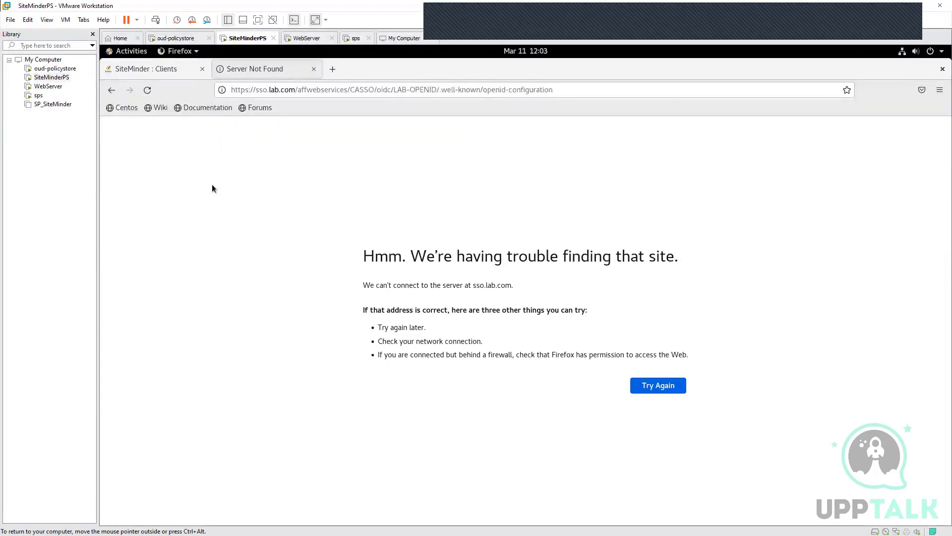
pyautogui.click(563, 90)
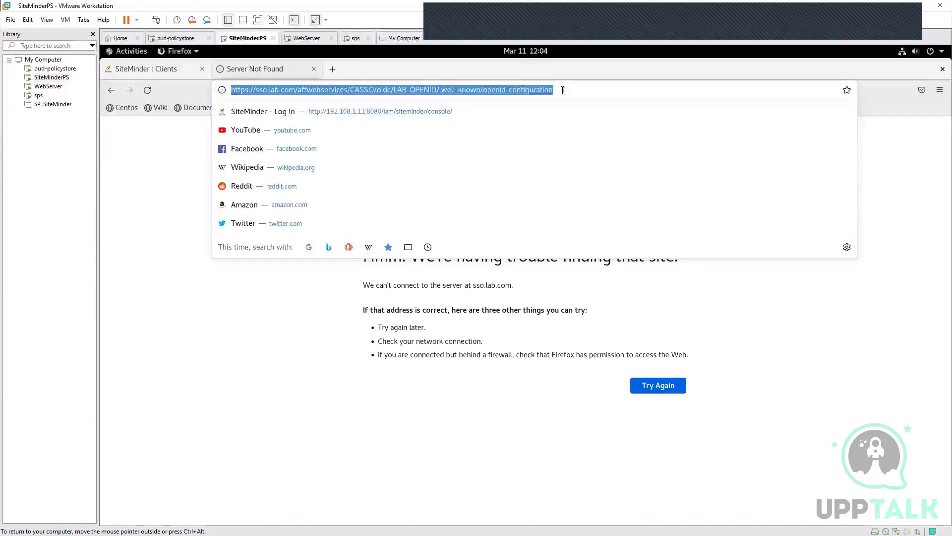
pyautogui.click(365, 413)
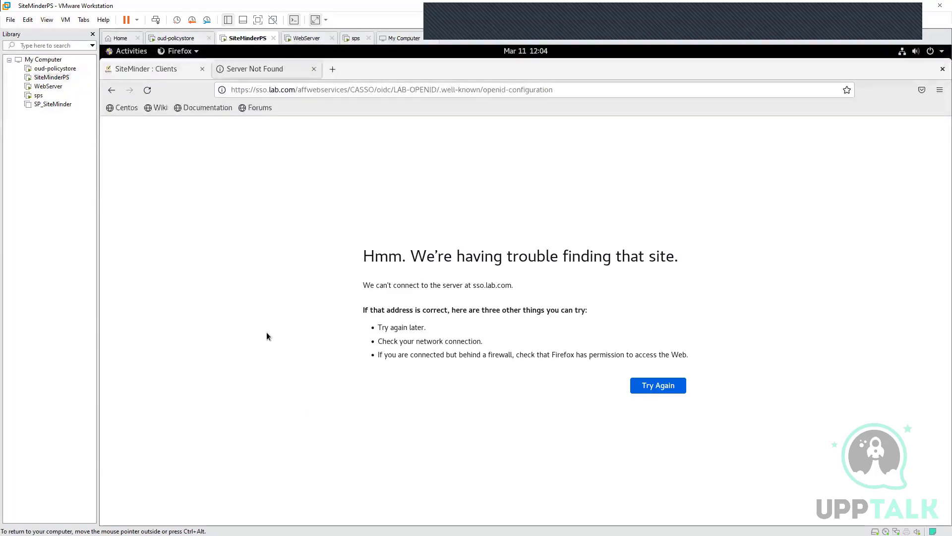
pyautogui.click(166, 69)
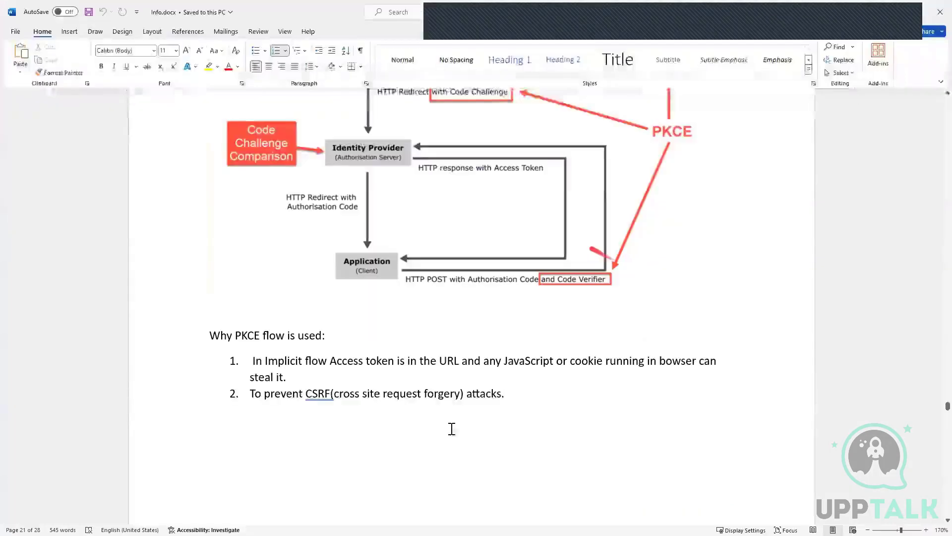
# - Review the notes in Info.docx on why the PKCE flow is used and on public versus confidential applications
pyautogui.scroll(10, 452, 429)
pyautogui.scroll(-20, 452, 428)
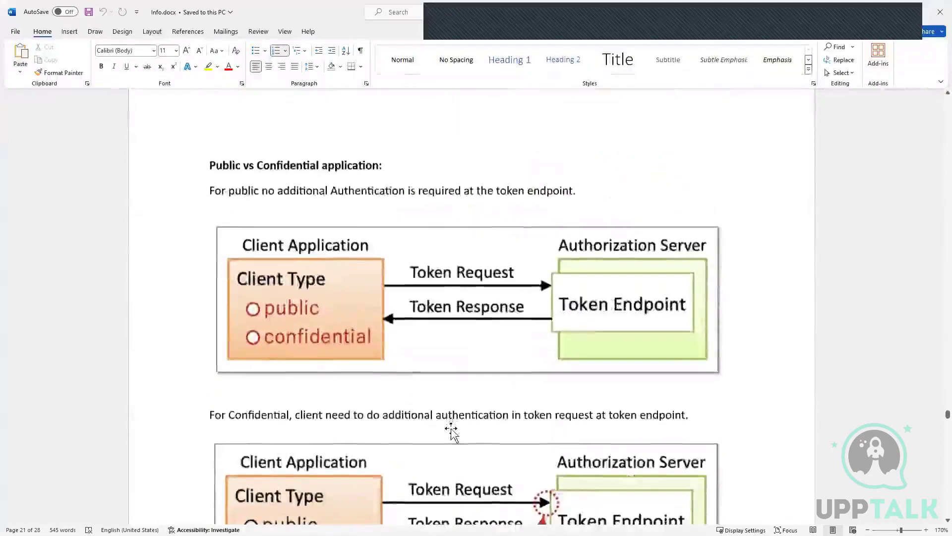
pyautogui.scroll(3, 452, 428)
pyautogui.moveTo(326, 235); pyautogui.dragTo(209, 241)
pyautogui.click(592, 268)
pyautogui.scroll(-5, 591, 270)
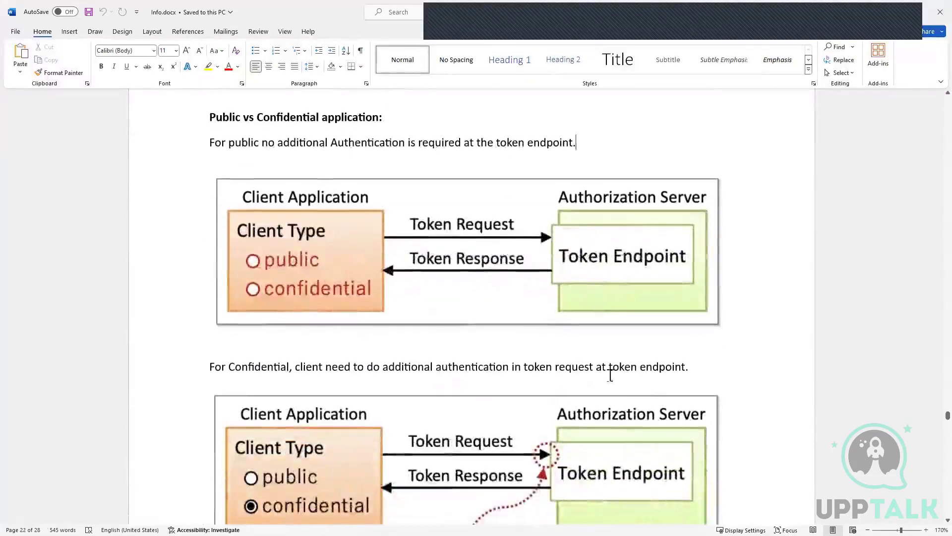